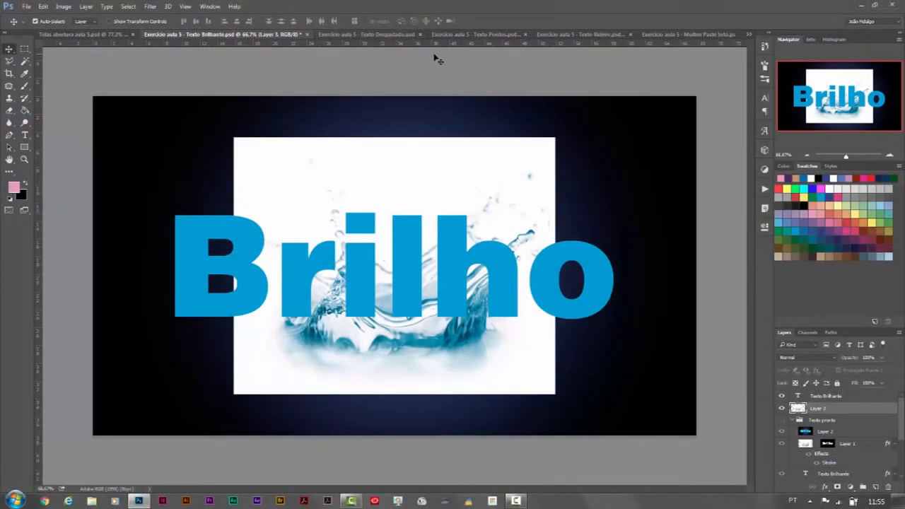
Step: Look through the Texto Pontos, Texto Relevo and Mulher Paste Into exercise documents, and return to the Texto Brilhante document
{"action": "left_click", "coordinate": [480, 34]}
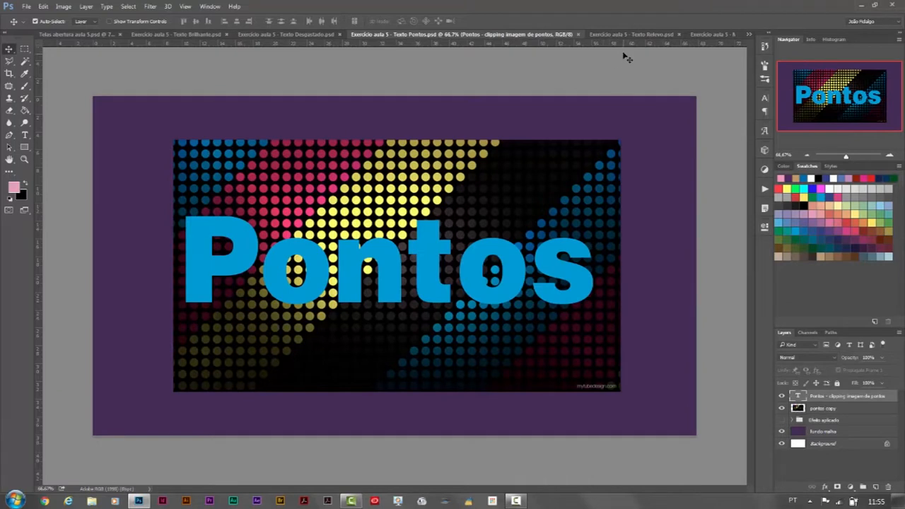
{"action": "left_click", "coordinate": [629, 34]}
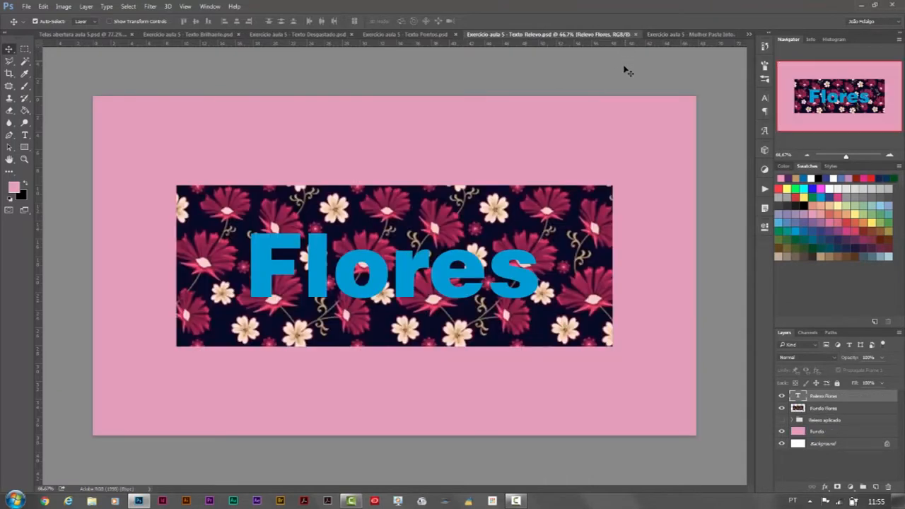
{"action": "left_click", "coordinate": [693, 36]}
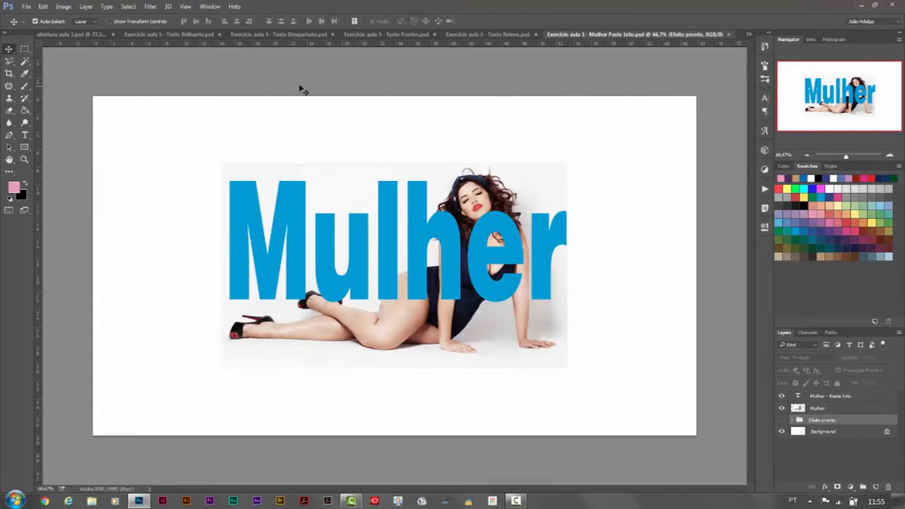
{"action": "left_click", "coordinate": [148, 37]}
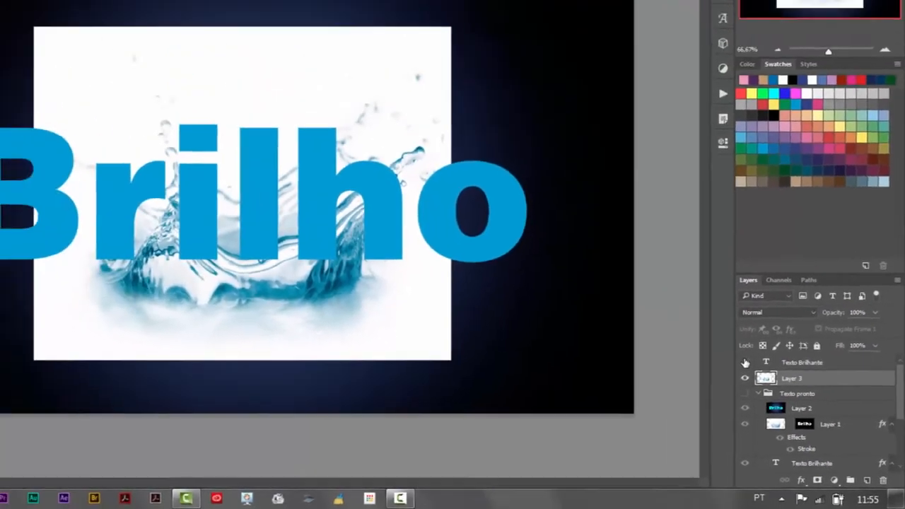
Step: Hide the Texto Brilhante text and Layer 3, and briefly show the Texto pronto group to preview the finished effect
{"action": "left_click", "coordinate": [691, 313]}
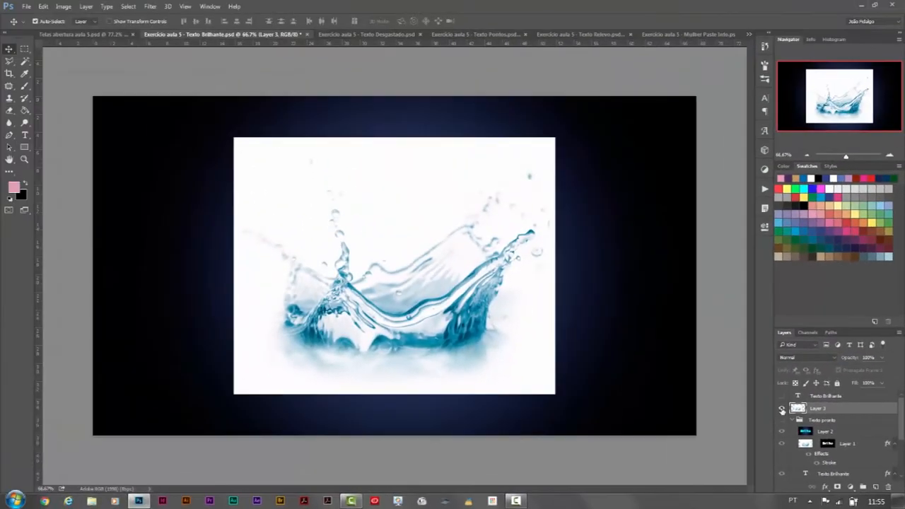
{"action": "left_click", "coordinate": [782, 409]}
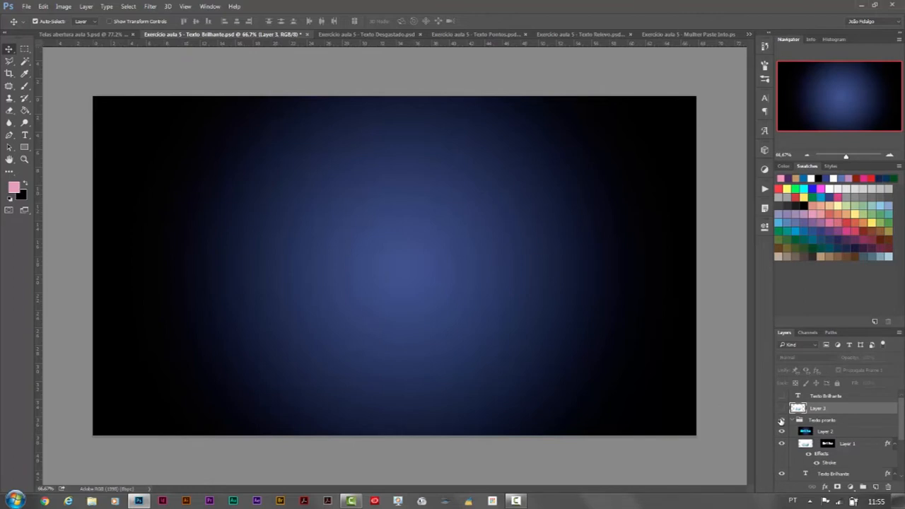
{"action": "left_click", "coordinate": [781, 421]}
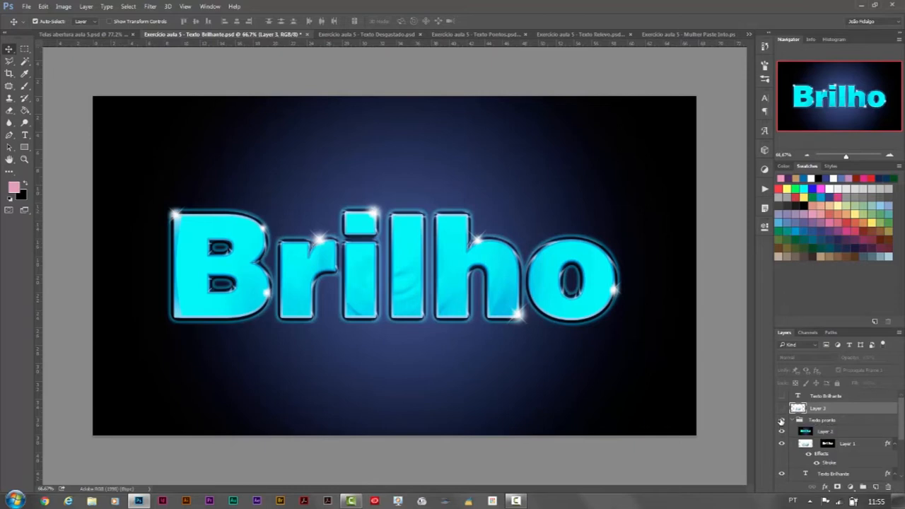
{"action": "left_click", "coordinate": [782, 421]}
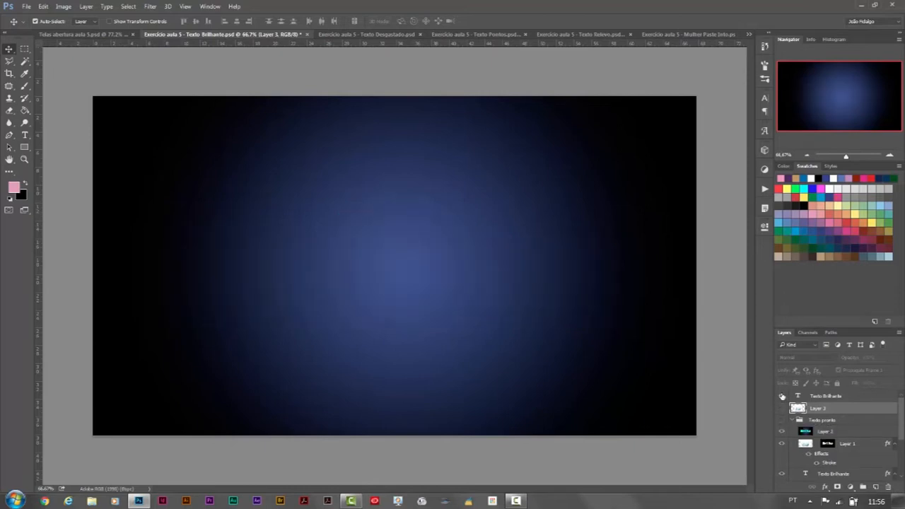
Step: Show the Texto Brilhante text layer and toggle Layer 3 on and off, leaving it hidden
{"action": "left_click", "coordinate": [782, 396]}
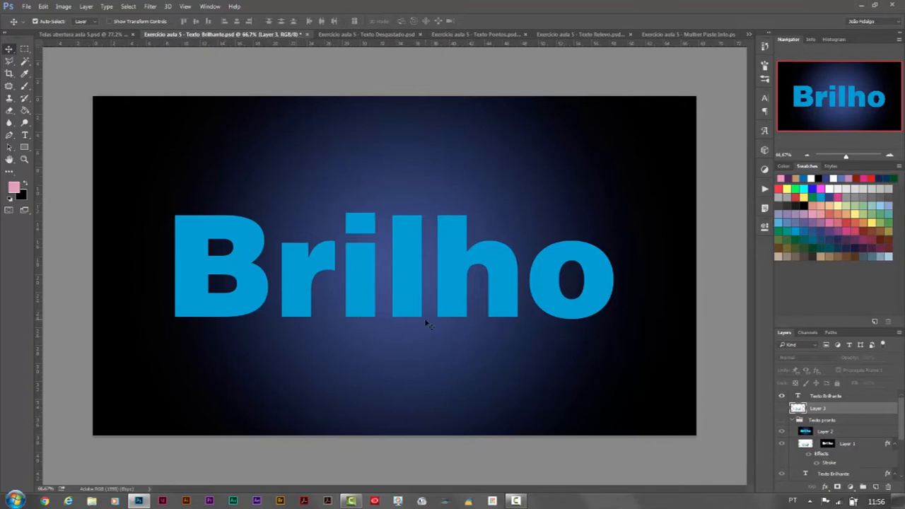
{"action": "left_click", "coordinate": [781, 408]}
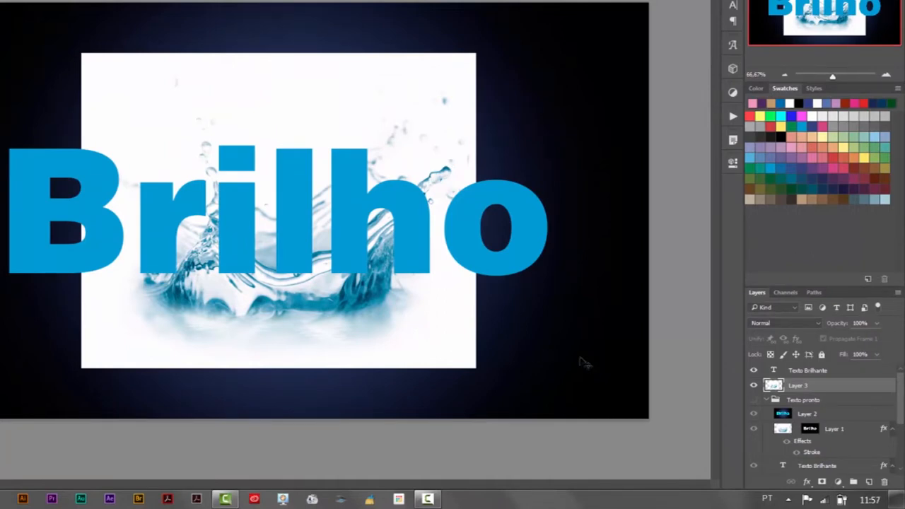
{"action": "left_click", "coordinate": [754, 387]}
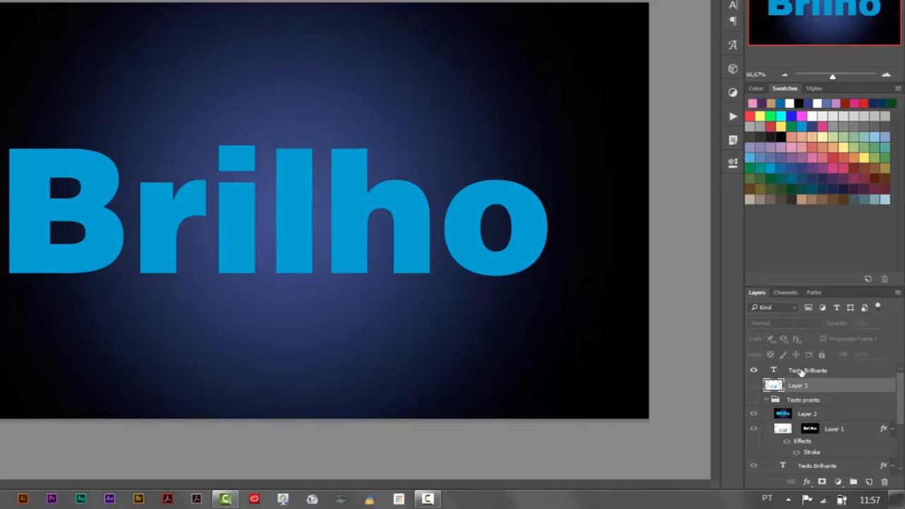
Step: Open the Texto Brilhante text for editing, examine its font, style and size choices, and leave text editing
{"action": "left_click", "coordinate": [775, 371]}
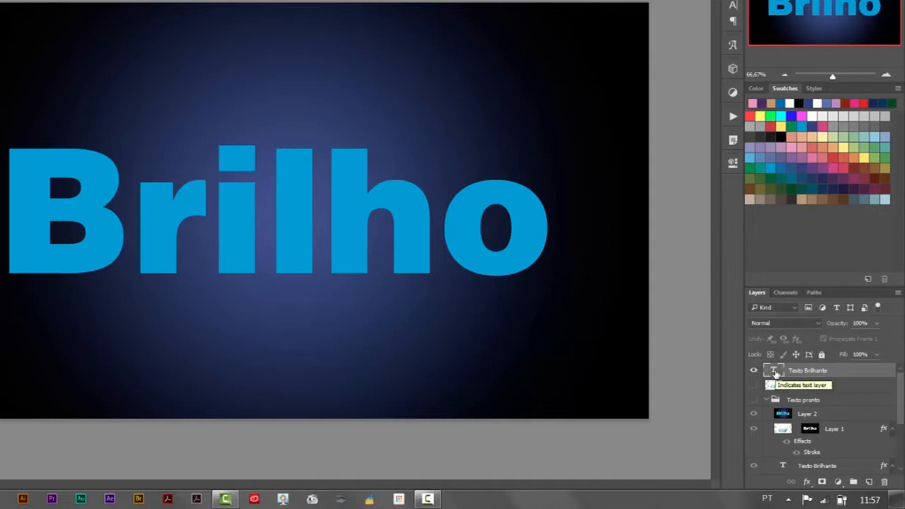
{"action": "double_click", "coordinate": [775, 372]}
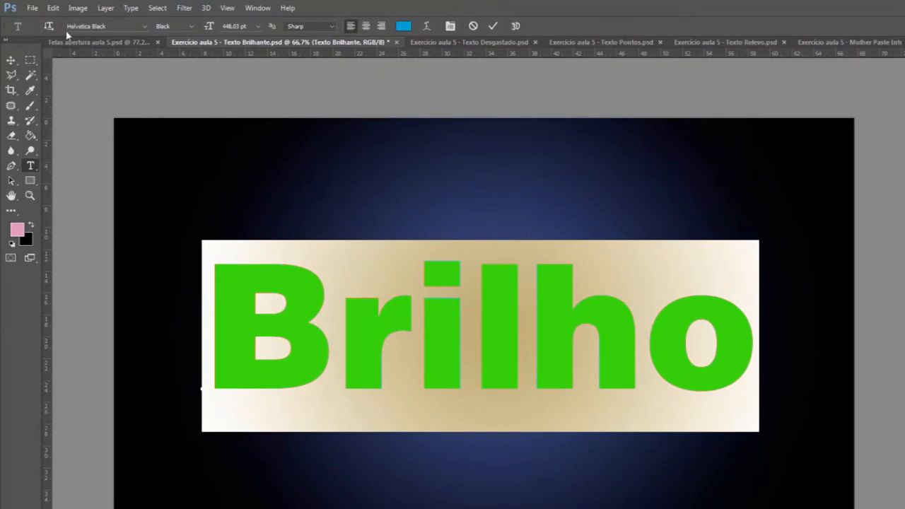
{"action": "left_click", "coordinate": [145, 27]}
{"action": "left_click", "coordinate": [146, 30]}
{"action": "left_click", "coordinate": [192, 29]}
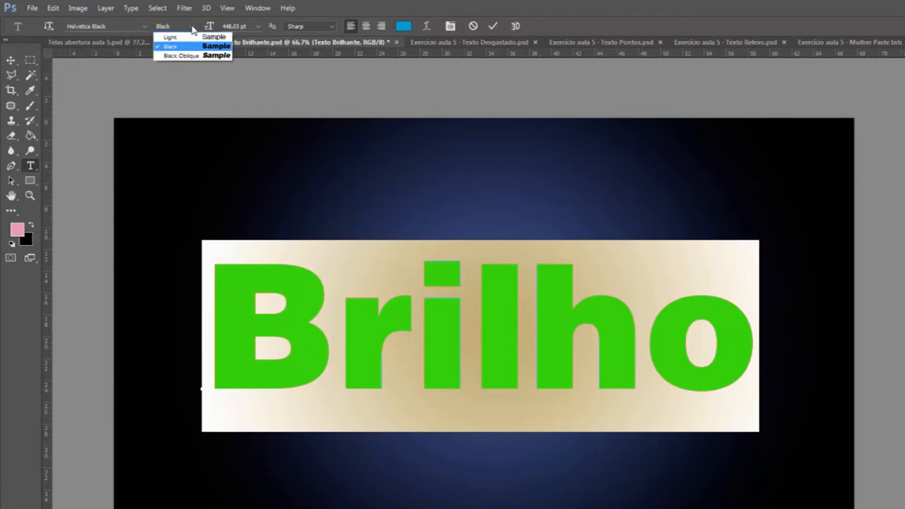
{"action": "left_click", "coordinate": [191, 26]}
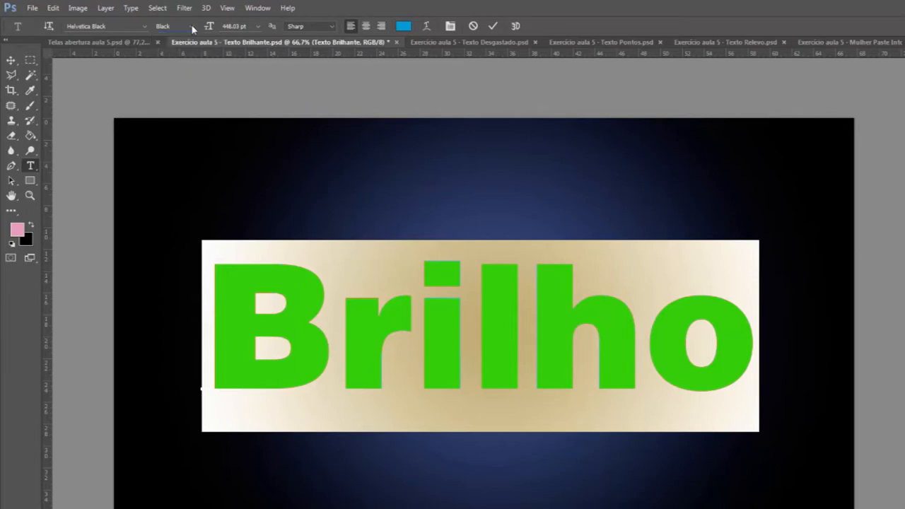
{"action": "left_click", "coordinate": [260, 27]}
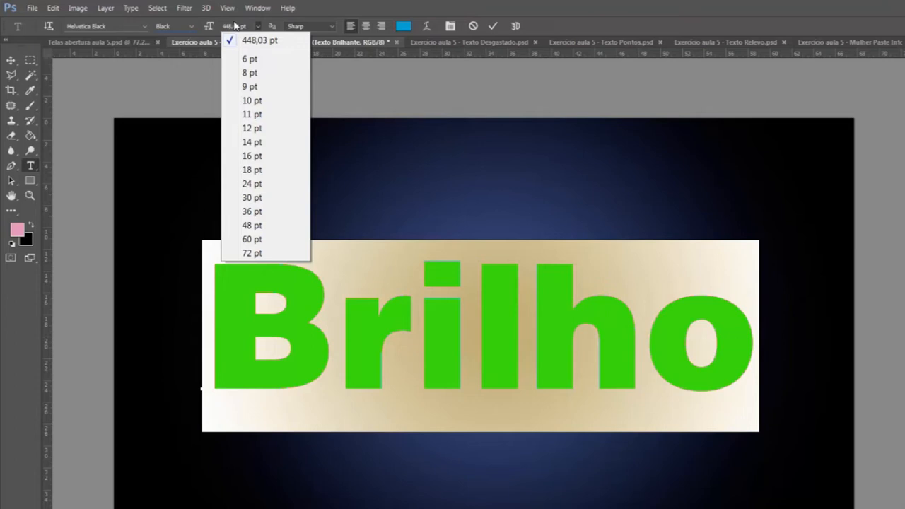
{"action": "left_click", "coordinate": [10, 62]}
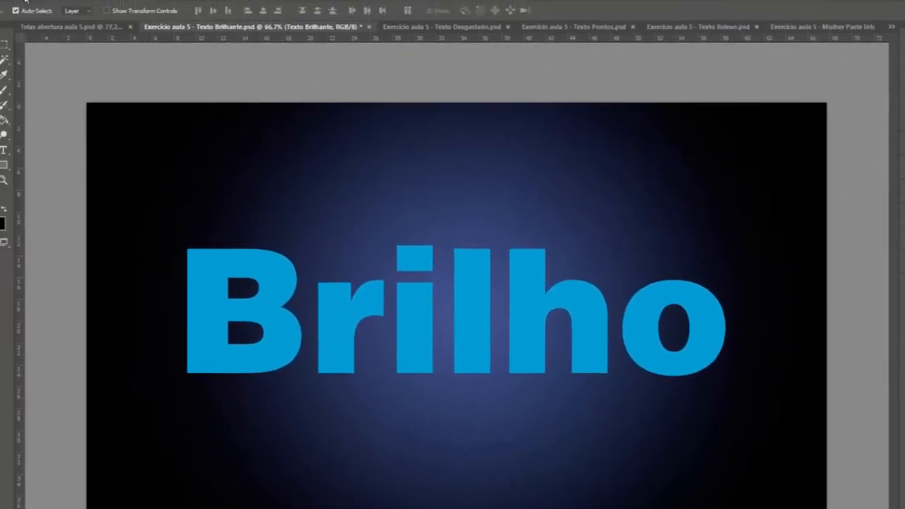
Step: Examine the Transform options available for the Texto Brilhante text layer
{"action": "left_click", "coordinate": [54, 8]}
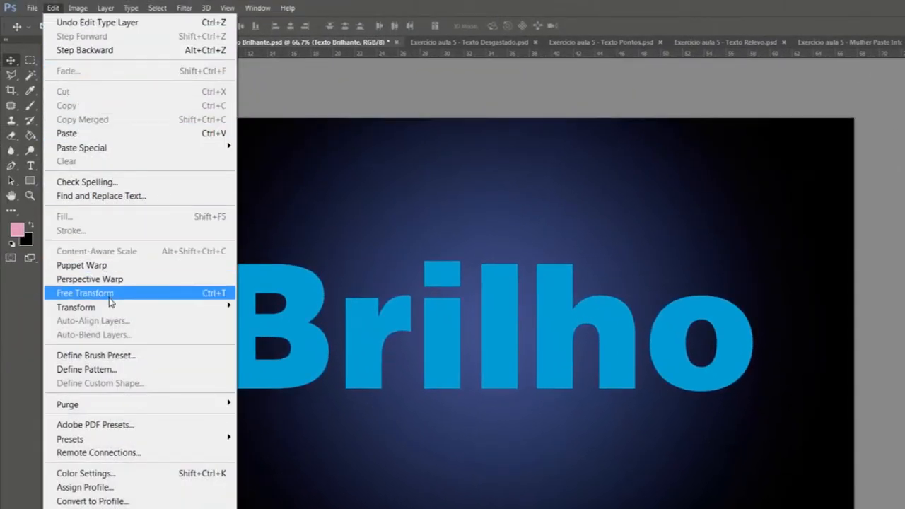
{"action": "mouse_move", "coordinate": [114, 309]}
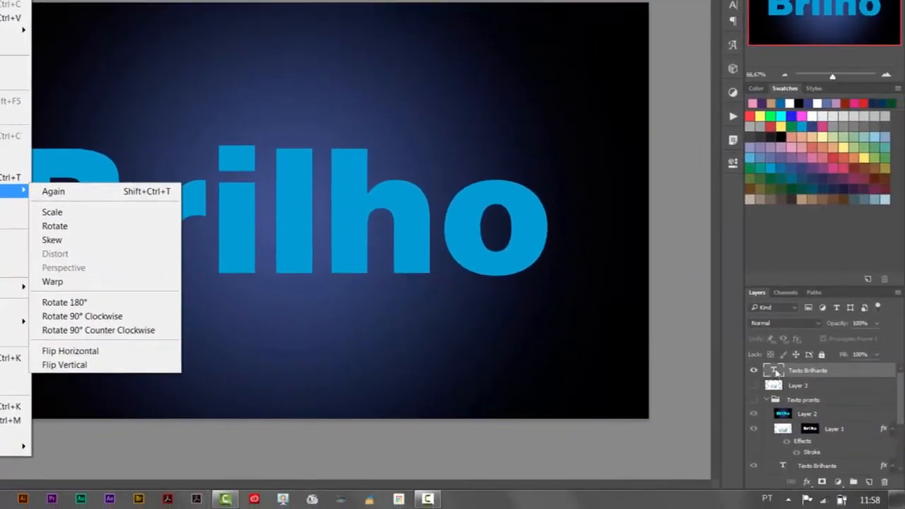
{"action": "left_click", "coordinate": [776, 372]}
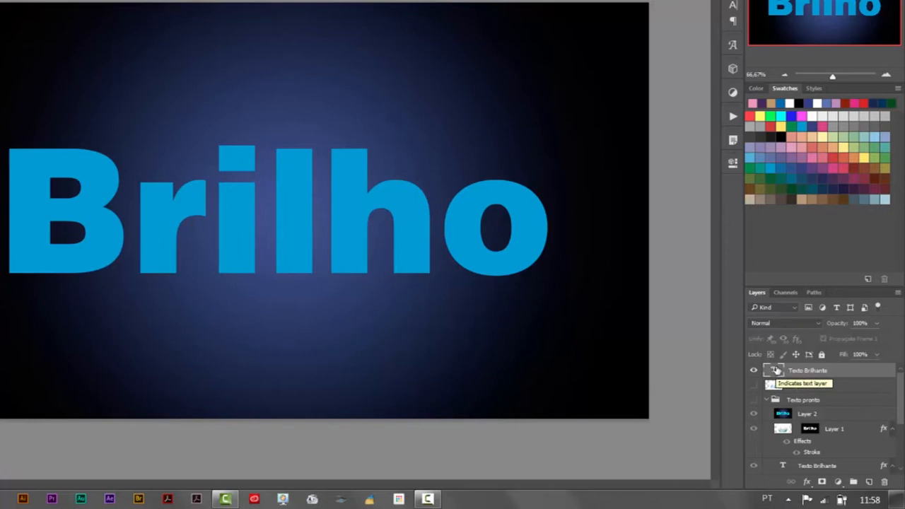
Step: Select all of the Brilho text for editing and try the Impact Regular font on it
{"action": "double_click", "coordinate": [776, 371]}
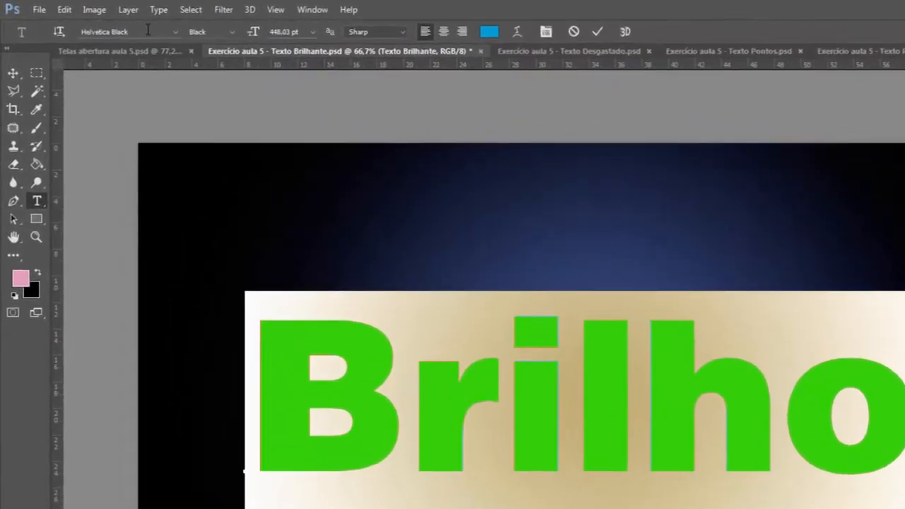
{"action": "left_click", "coordinate": [122, 25]}
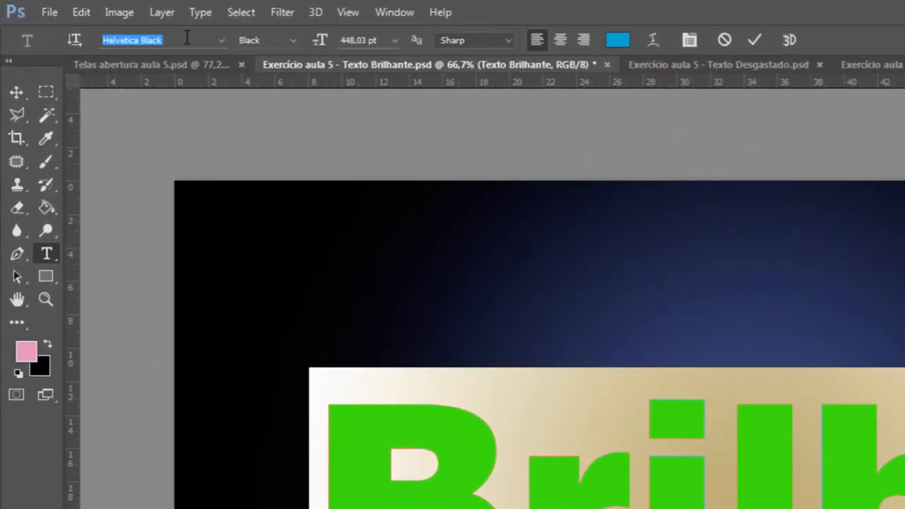
{"action": "key", "text": "BackSpace"}
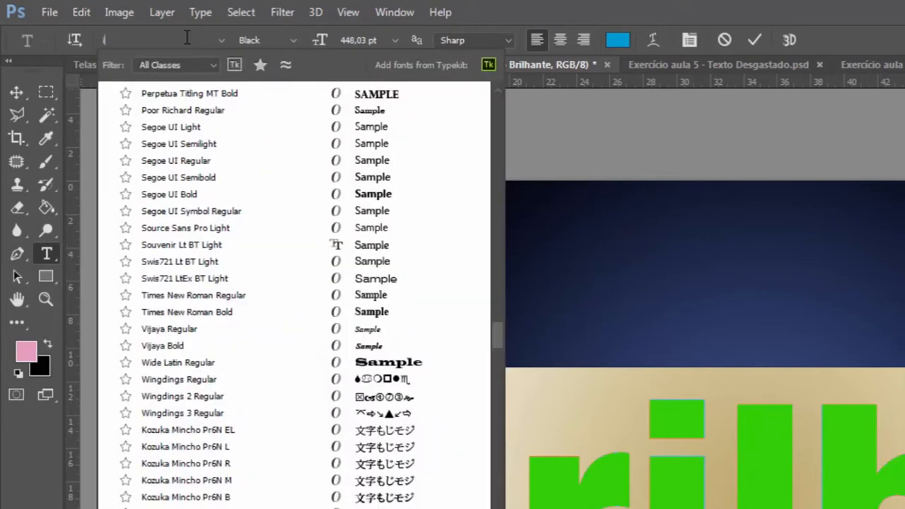
{"action": "type", "text": "impa"}
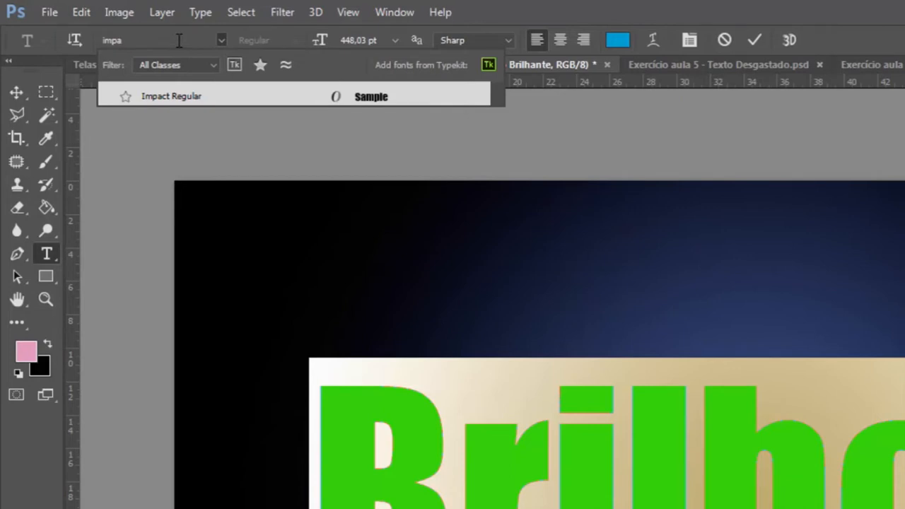
Step: Set the font of the selected Brilho text to Helvetica Black
{"action": "key", "text": "BackSpace"}
{"action": "key", "text": "BackSpace"}
{"action": "key", "text": "BackSpace"}
{"action": "key", "text": "BackSpace"}
{"action": "type", "text": "helv"}
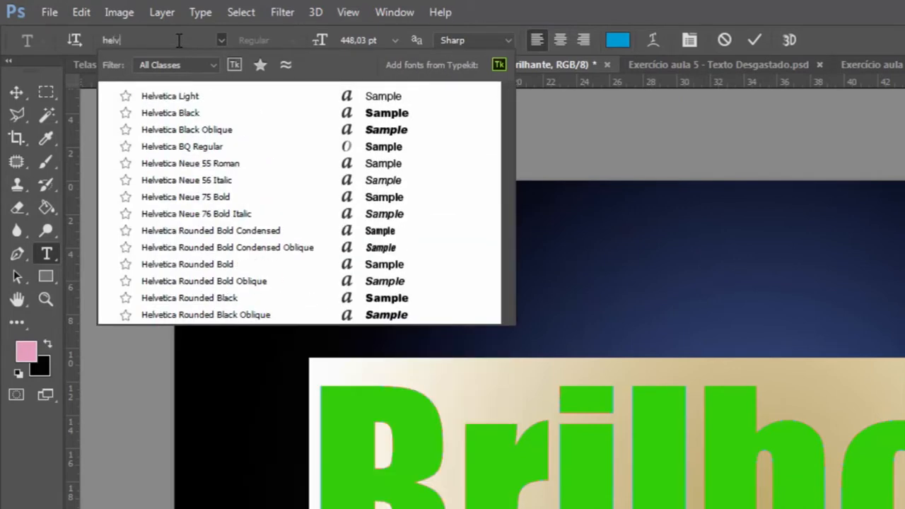
{"action": "left_click", "coordinate": [199, 116]}
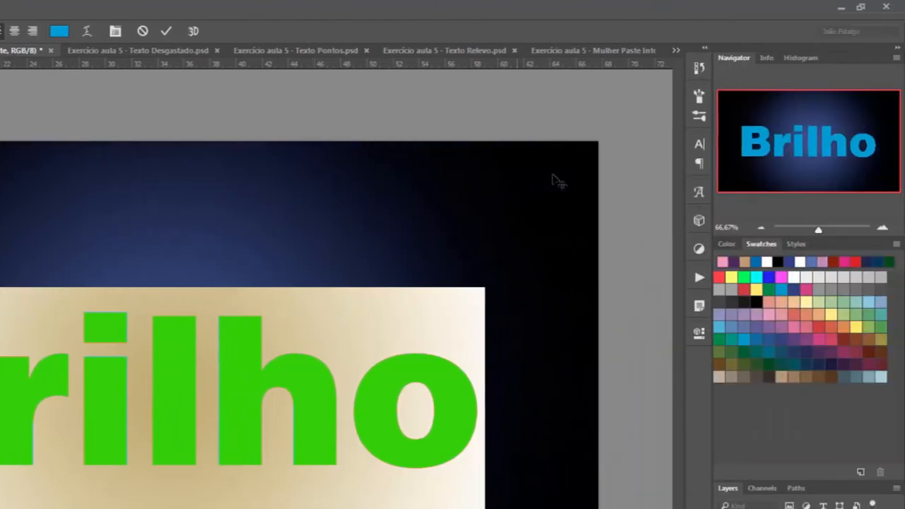
Step: Open the character settings, try Optical kerning on the Brilho text, and set the kerning back to Metrics
{"action": "left_click", "coordinate": [700, 144]}
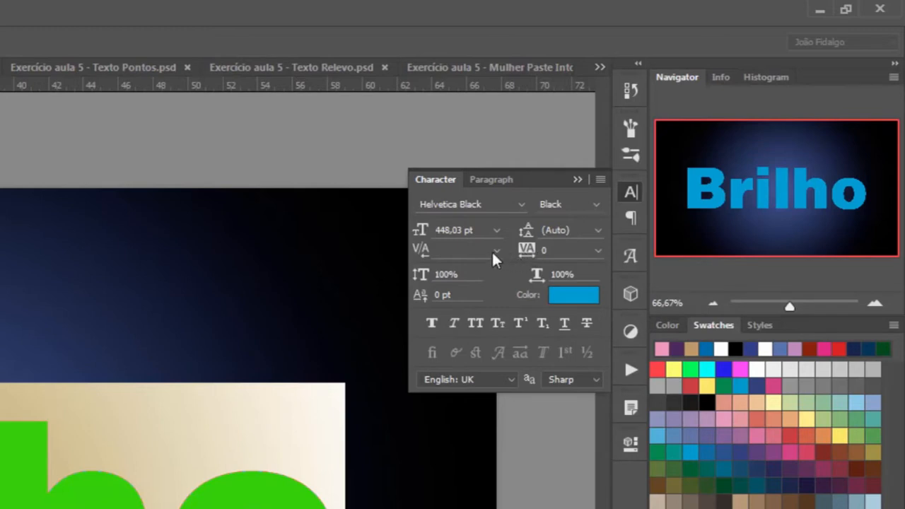
{"action": "left_click", "coordinate": [496, 250]}
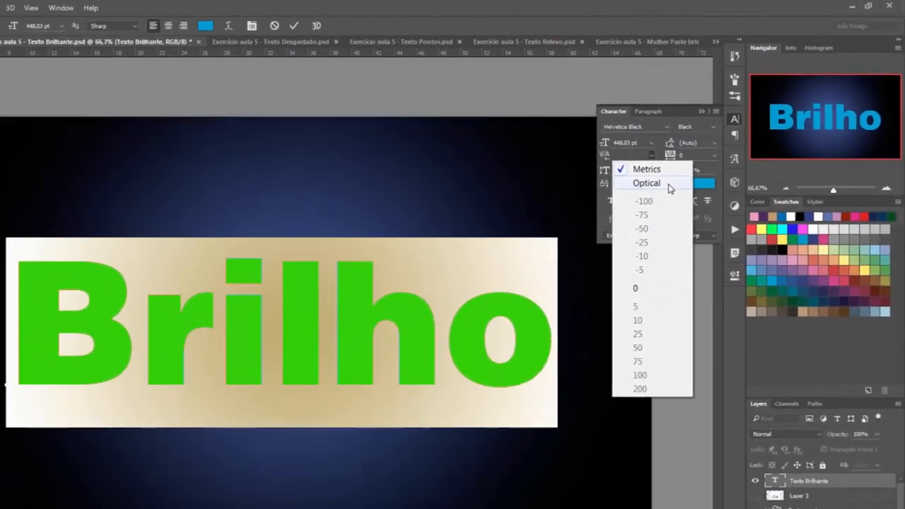
{"action": "left_click", "coordinate": [647, 184]}
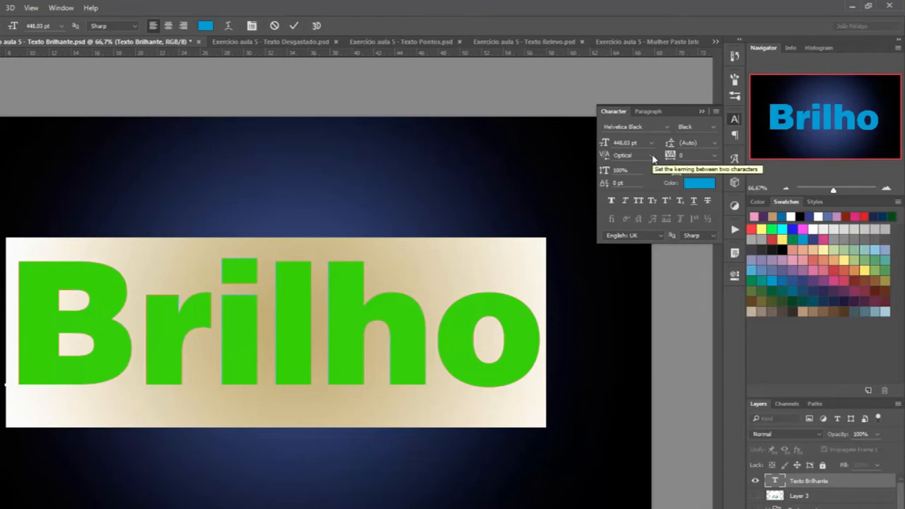
{"action": "left_click", "coordinate": [652, 157]}
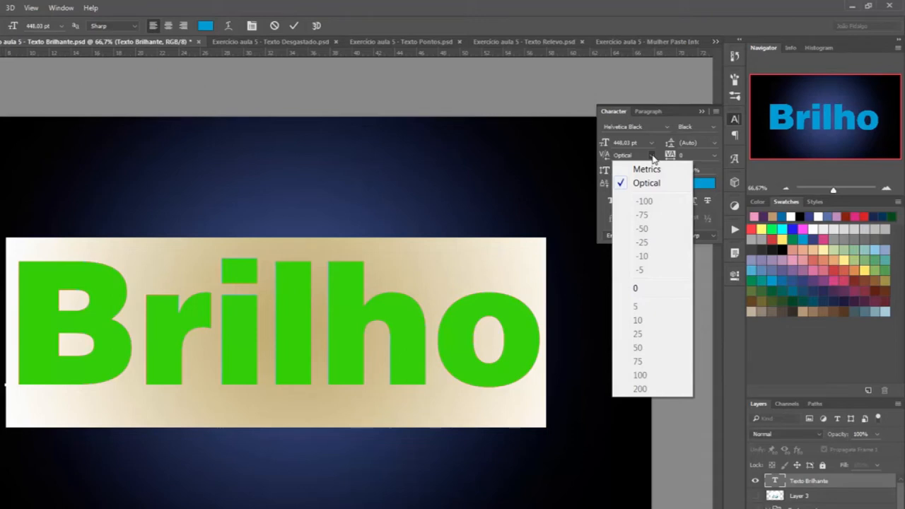
{"action": "left_click", "coordinate": [662, 169]}
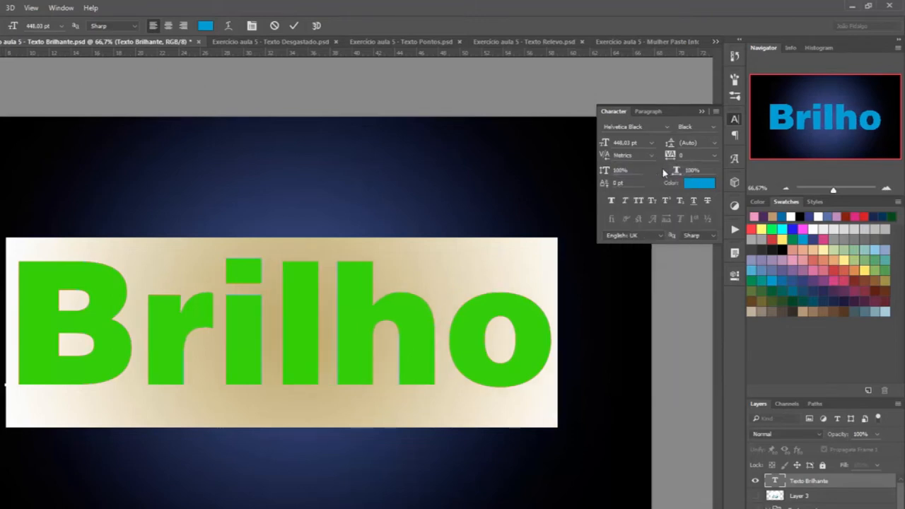
Step: Widen the tracking of the Brilho text, trying 10 and settling on 75
{"action": "left_click", "coordinate": [716, 155]}
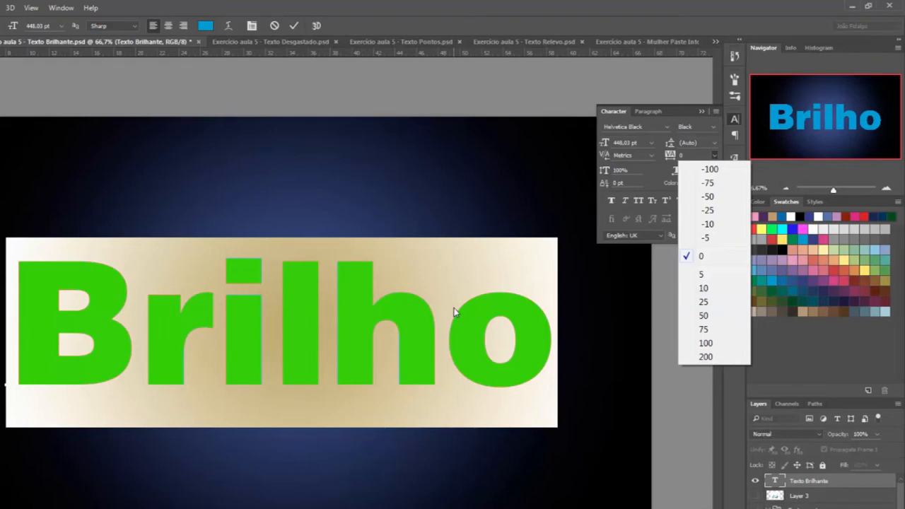
{"action": "left_click", "coordinate": [710, 288]}
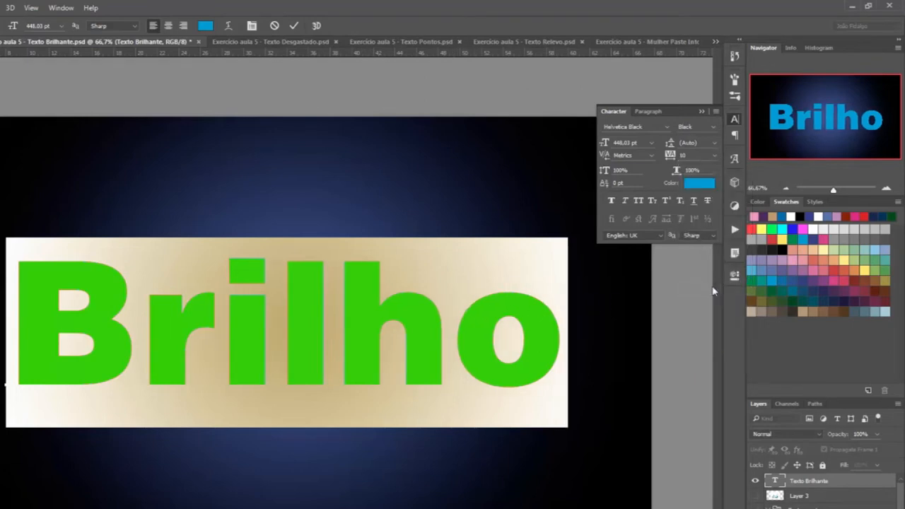
{"action": "left_click", "coordinate": [715, 155]}
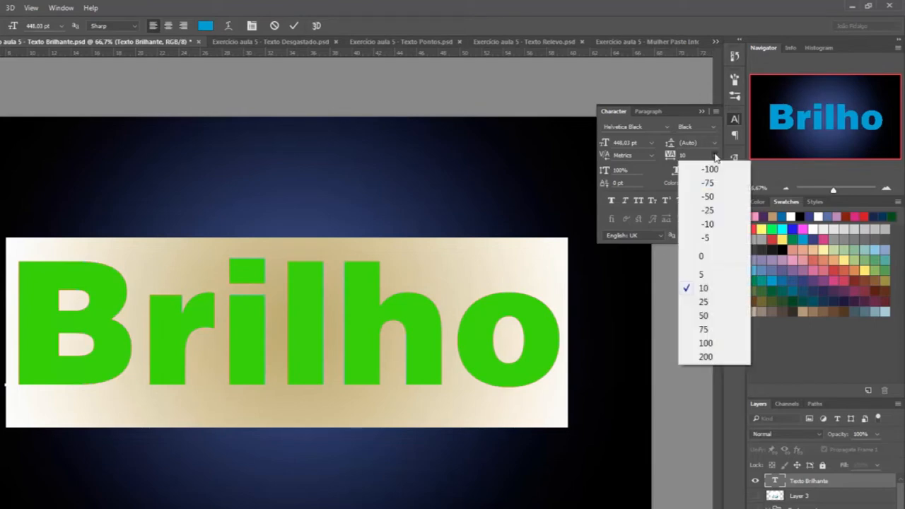
{"action": "left_click", "coordinate": [706, 330]}
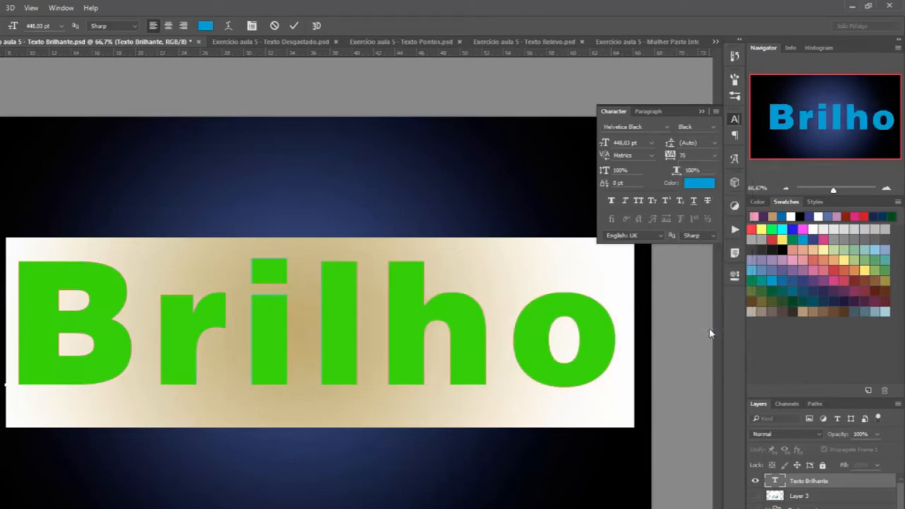
Step: Try tracking values of -50 and -75 on the Brilho text, set the tracking to 0 and finish editing the text
{"action": "left_click", "coordinate": [714, 156]}
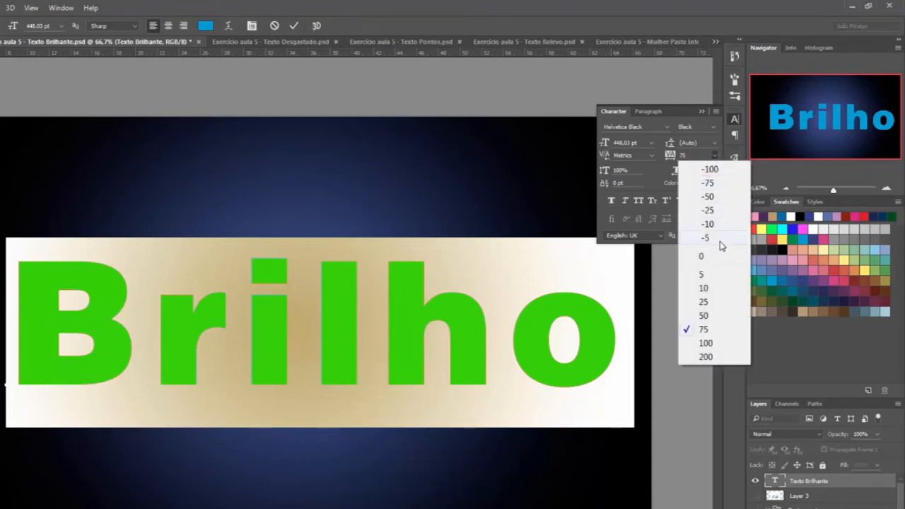
{"action": "left_click", "coordinate": [728, 197]}
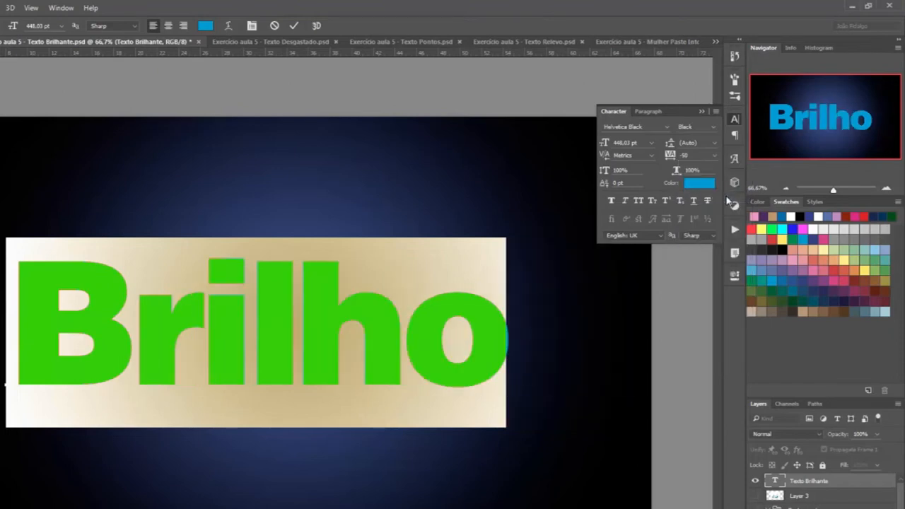
{"action": "left_click", "coordinate": [716, 156]}
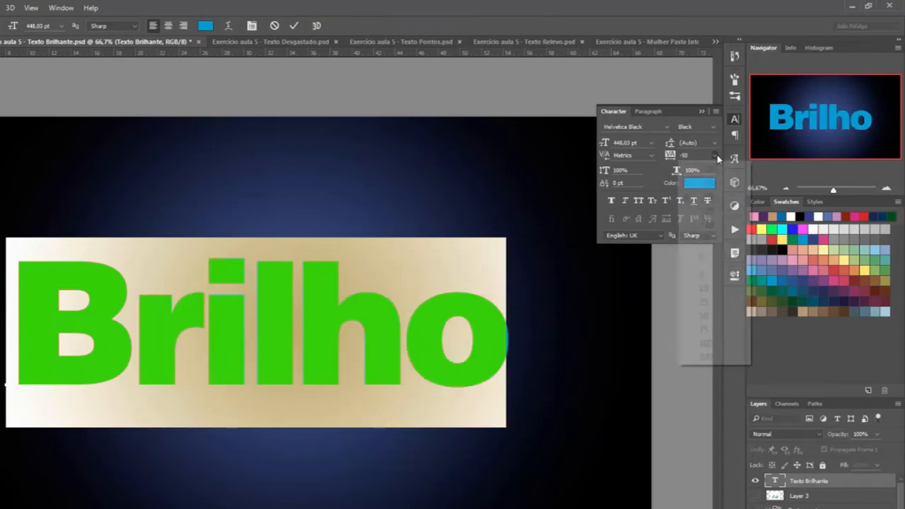
{"action": "left_click", "coordinate": [716, 182]}
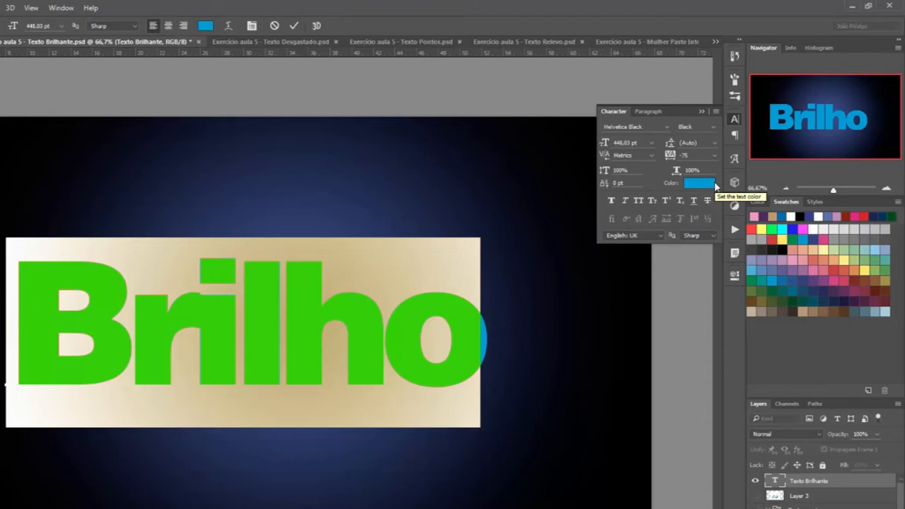
{"action": "left_click", "coordinate": [715, 155]}
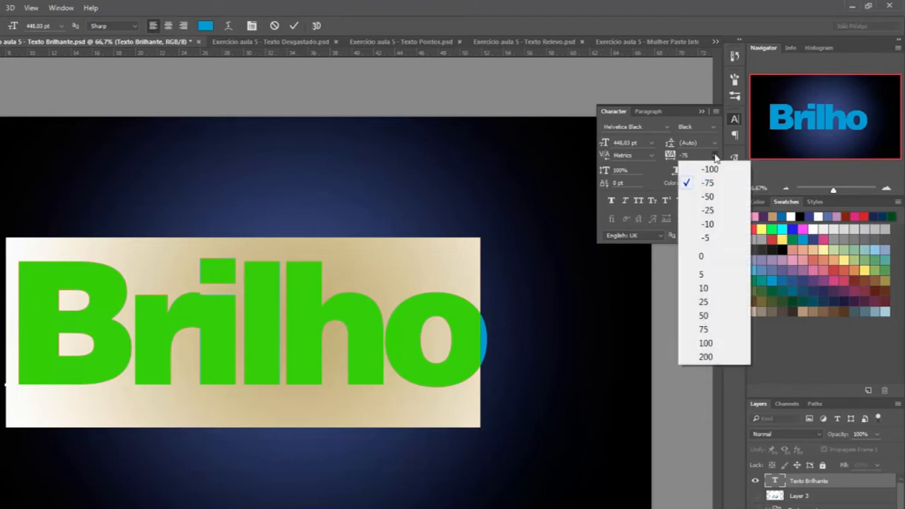
{"action": "left_click", "coordinate": [718, 255]}
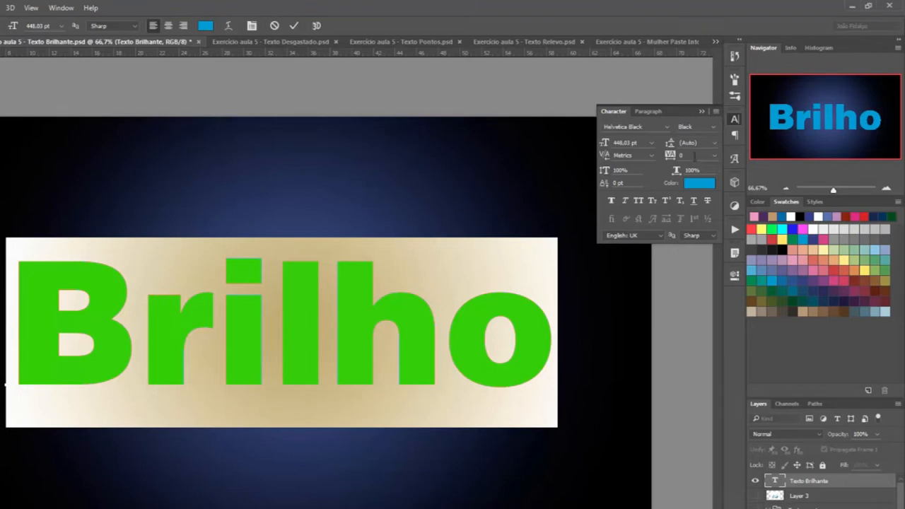
{"action": "left_click", "coordinate": [735, 120]}
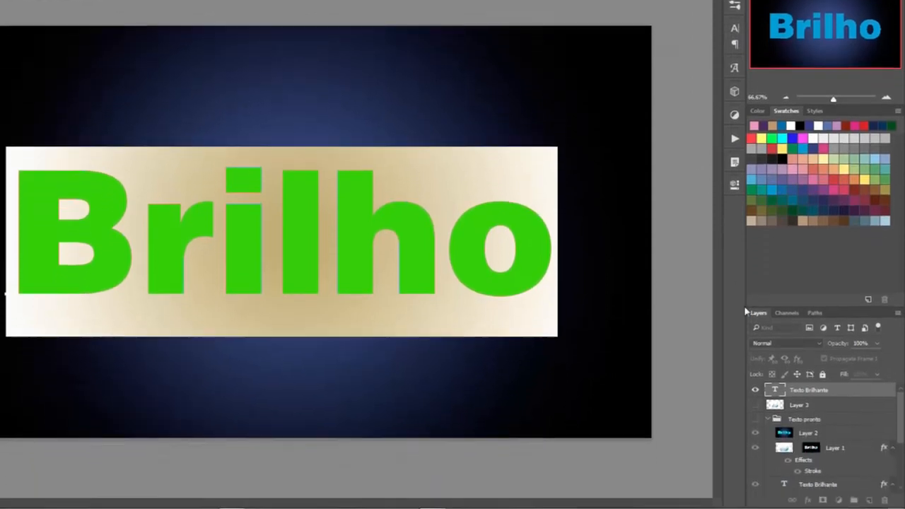
{"action": "left_click", "coordinate": [810, 481]}
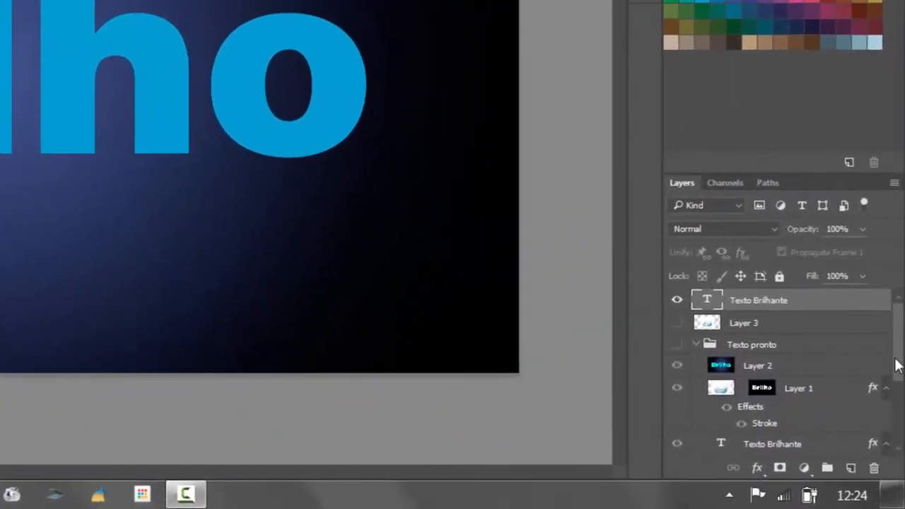
Step: Add a Drop Shadow to the Texto Brilhante layer in Multiply mode with 50% opacity and a 5 px distance
{"action": "left_click_drag", "start_coordinate": [900, 370], "coordinate": [902, 433]}
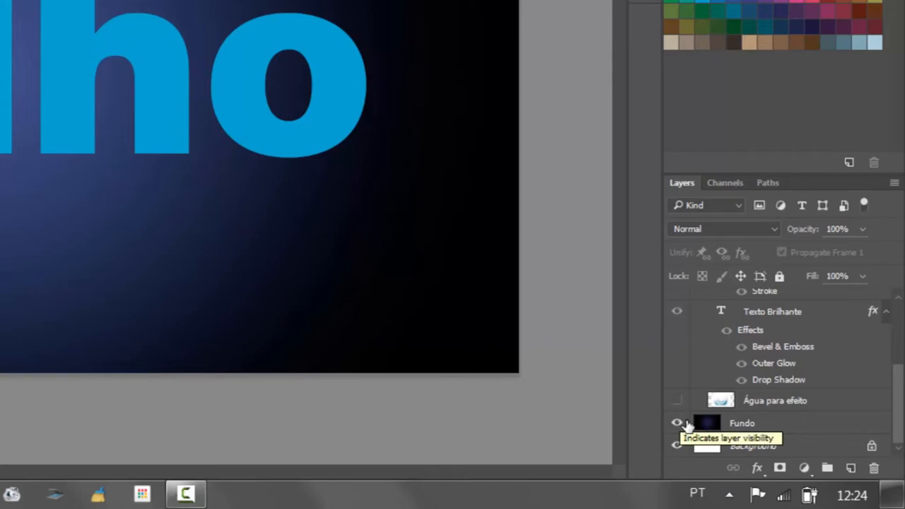
{"action": "scroll", "coordinate": [899, 420], "scroll_direction": "up", "scroll_amount": 5}
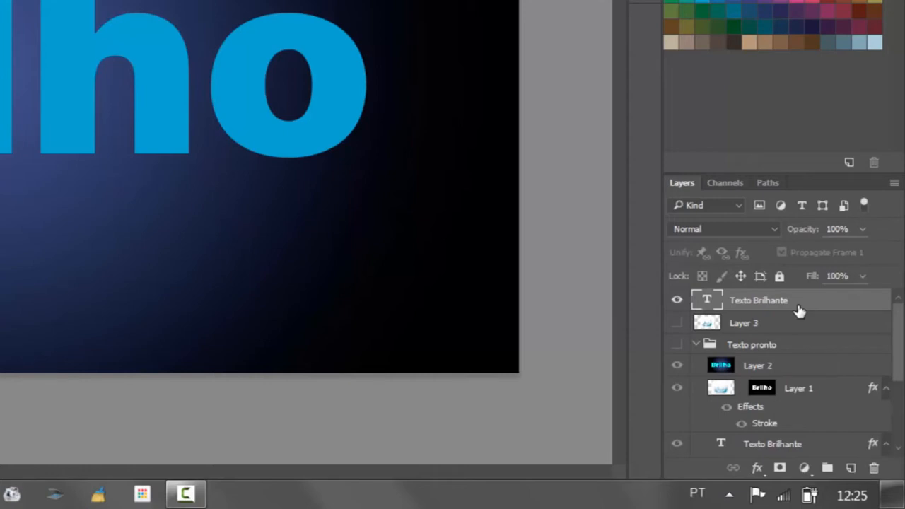
{"action": "left_click", "coordinate": [760, 470]}
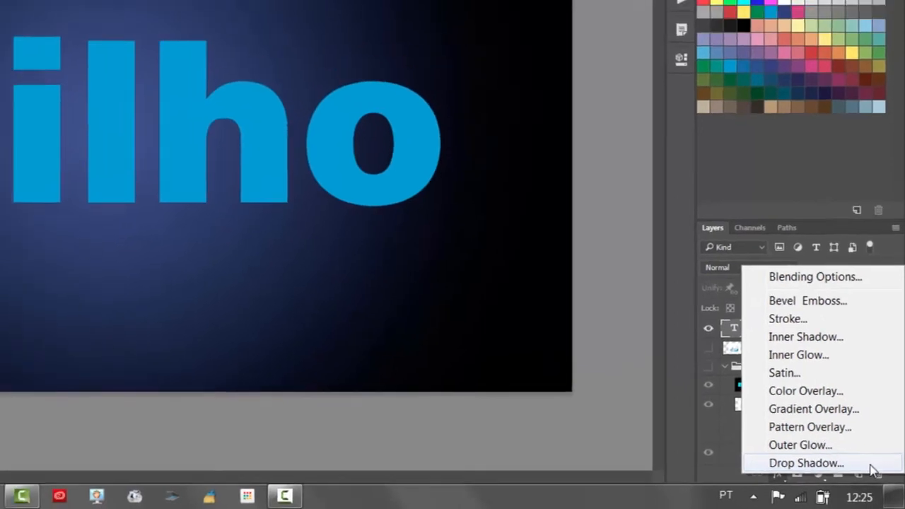
{"action": "left_click", "coordinate": [867, 459]}
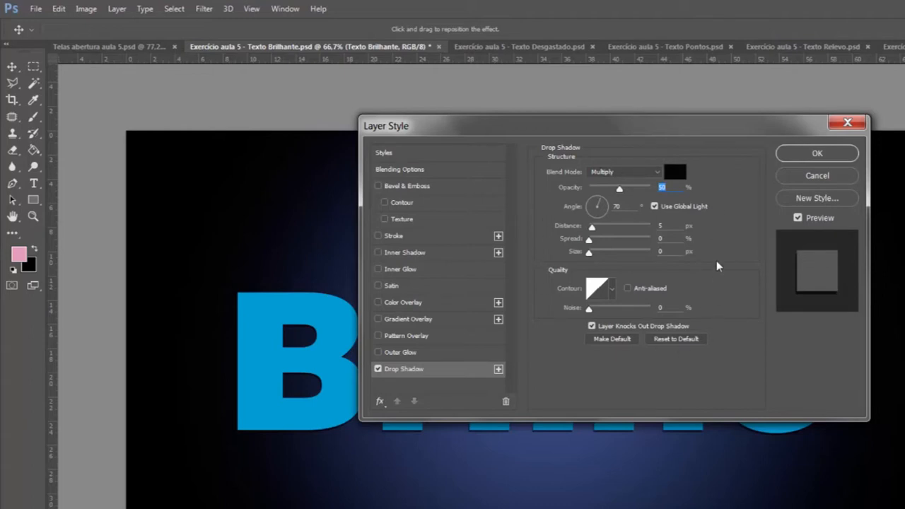
{"action": "left_click", "coordinate": [836, 156]}
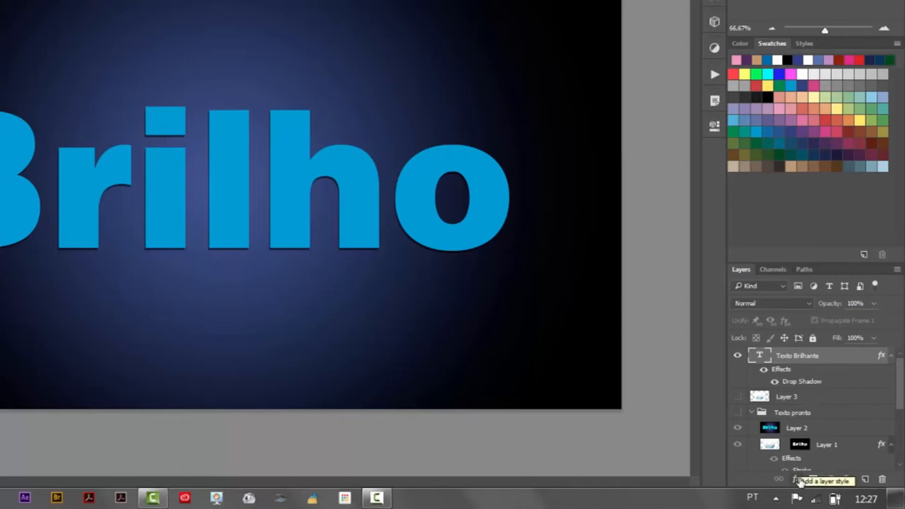
Step: Try an Outer Glow on the Texto Brilhante layer in Screen mode at 100% opacity, accepting the dark blue glow colour
{"action": "left_click", "coordinate": [800, 482]}
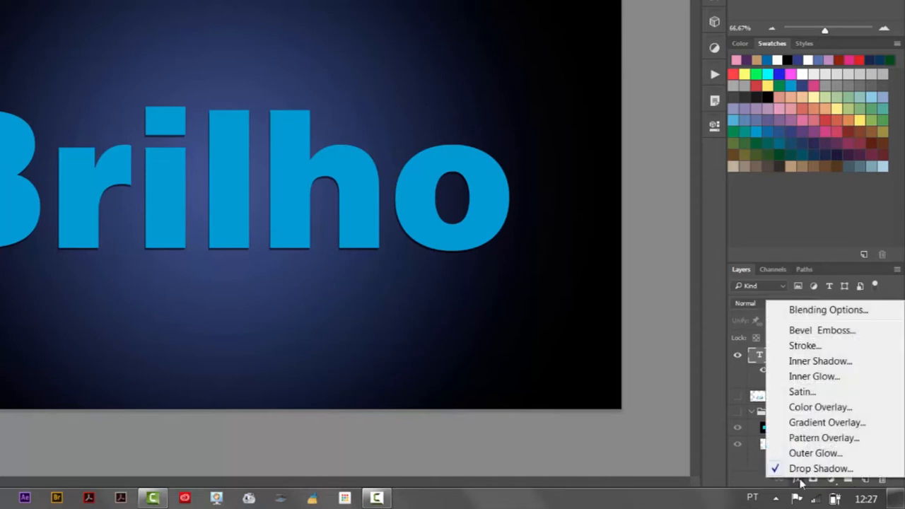
{"action": "left_click", "coordinate": [847, 456]}
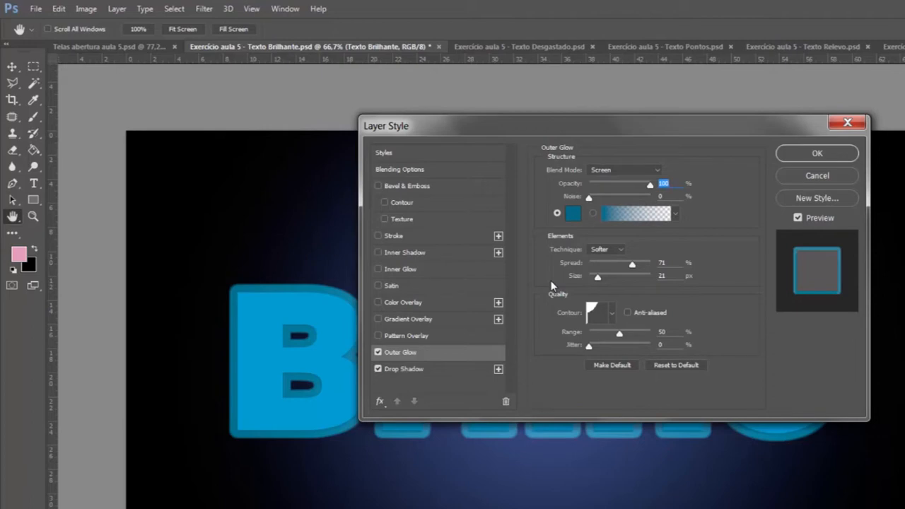
{"action": "left_click", "coordinate": [574, 218]}
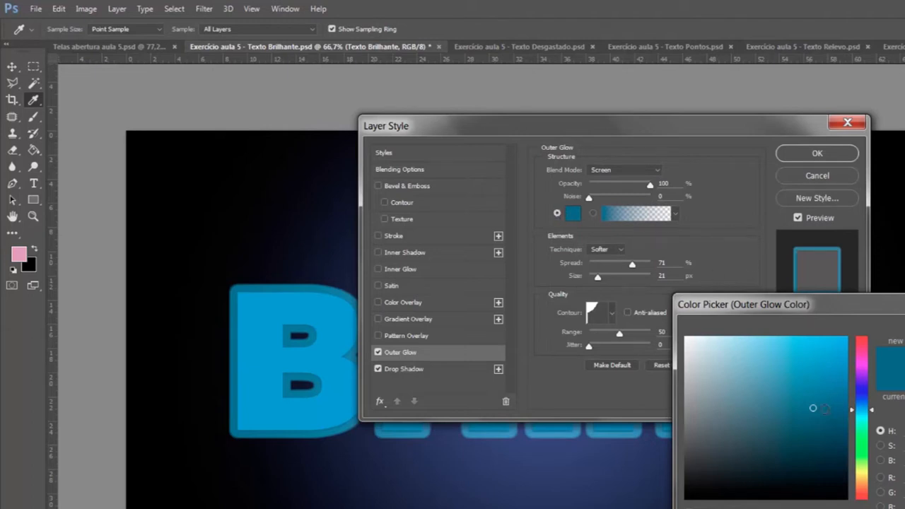
{"action": "key", "text": "Return"}
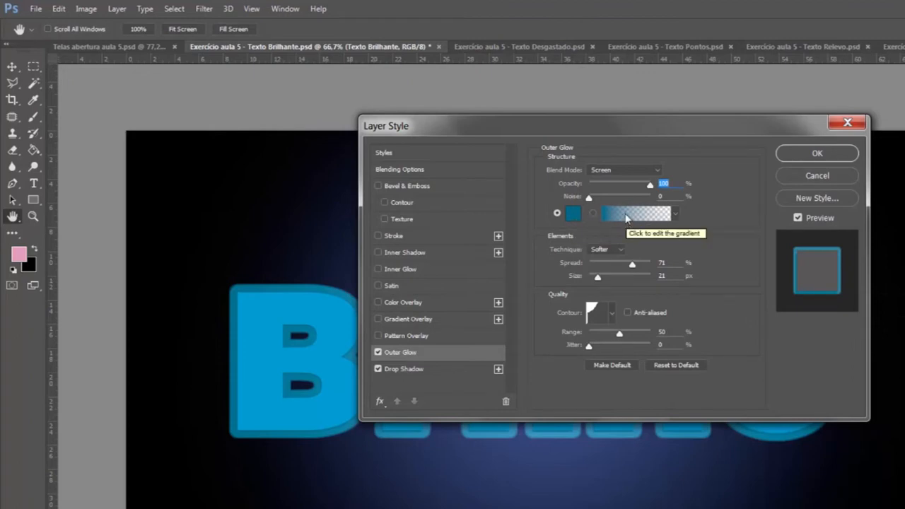
Step: Switch the outer glow to the blue-to-transparent gradient with 10% spread, 30 px size and the Ring contour
{"action": "left_click", "coordinate": [593, 213]}
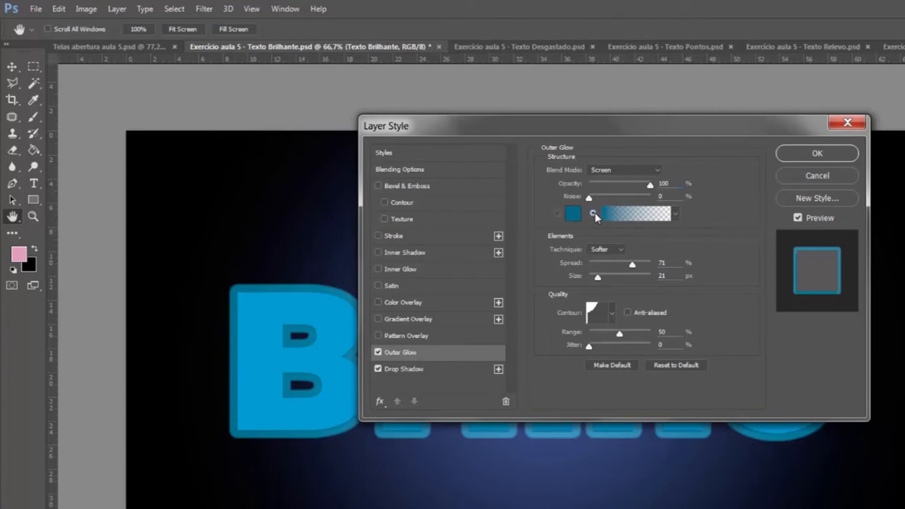
{"action": "left_click", "coordinate": [676, 213]}
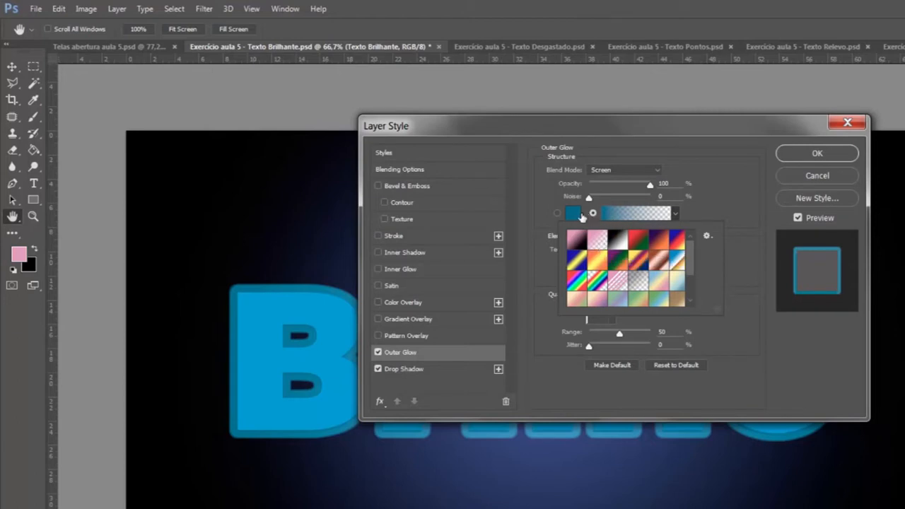
{"action": "left_click", "coordinate": [715, 209]}
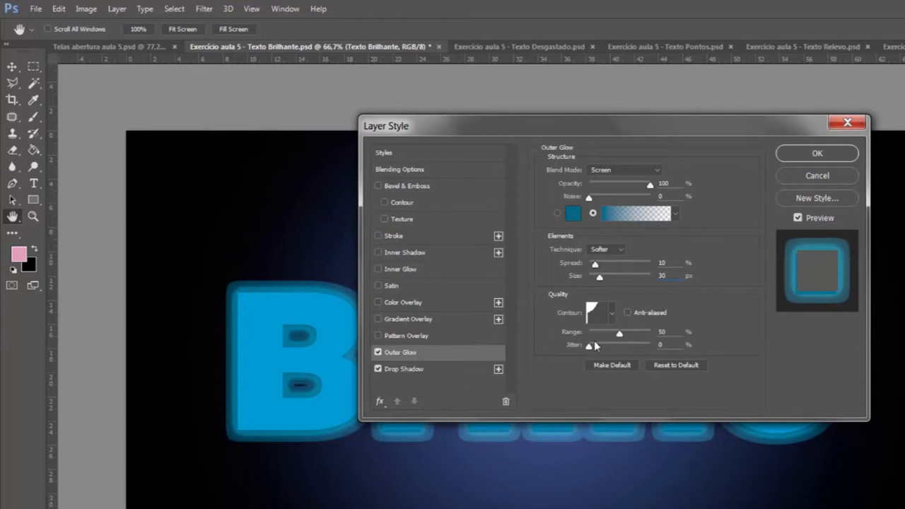
{"action": "left_click", "coordinate": [613, 314]}
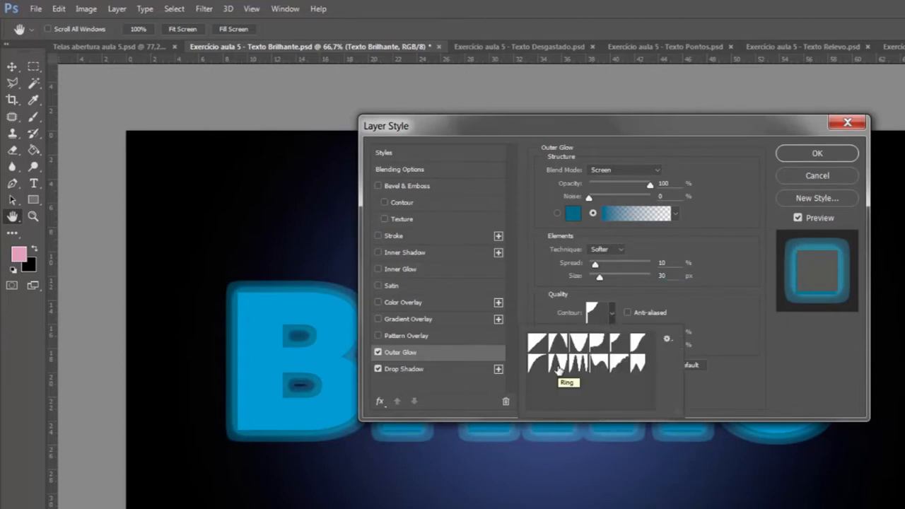
{"action": "left_click", "coordinate": [559, 364]}
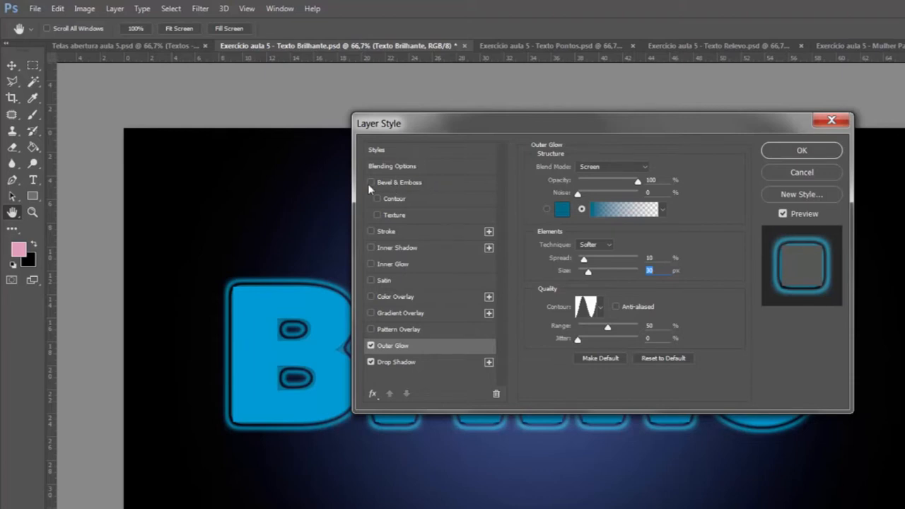
Step: Enable Bevel & Emboss on the text with the Outer Bevel style, a depth of 500% and a size of 18 px
{"action": "left_click", "coordinate": [439, 185]}
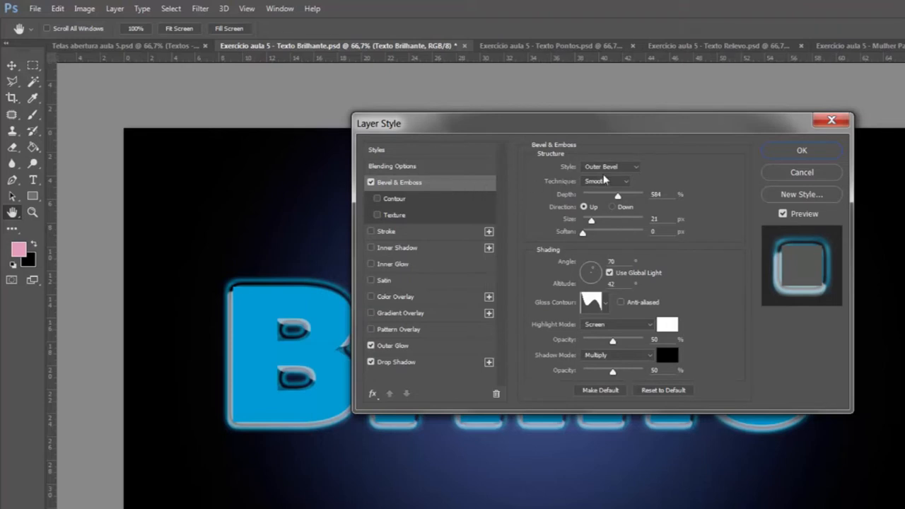
{"action": "left_click", "coordinate": [639, 167]}
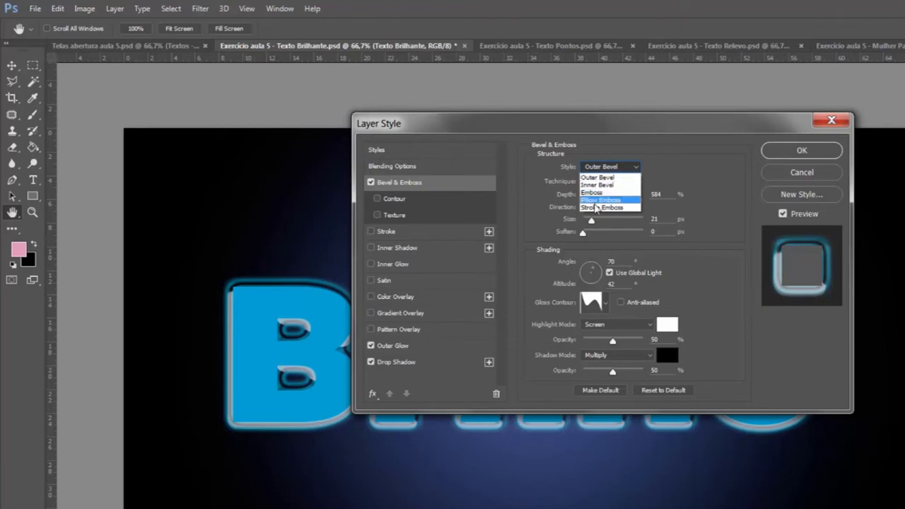
{"action": "left_click", "coordinate": [613, 177]}
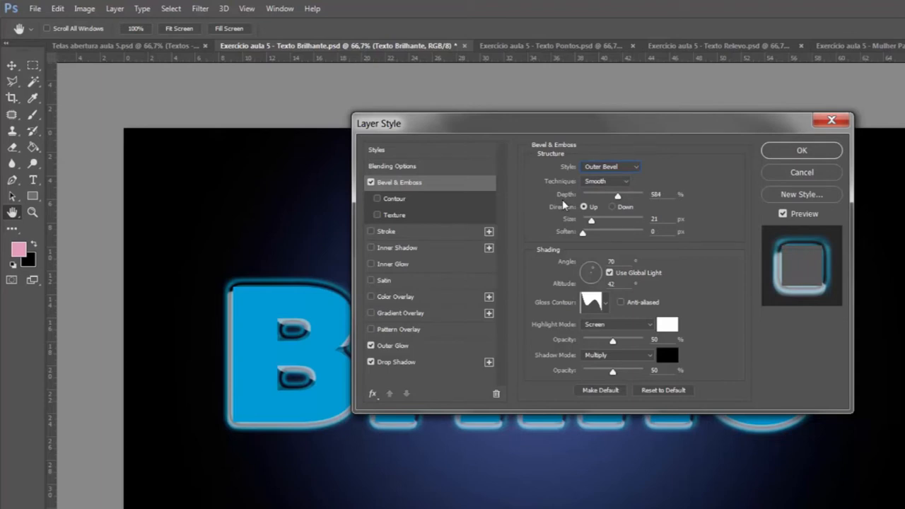
{"action": "left_click_drag", "start_coordinate": [665, 194], "coordinate": [644, 196]}
{"action": "type", "text": "500"}
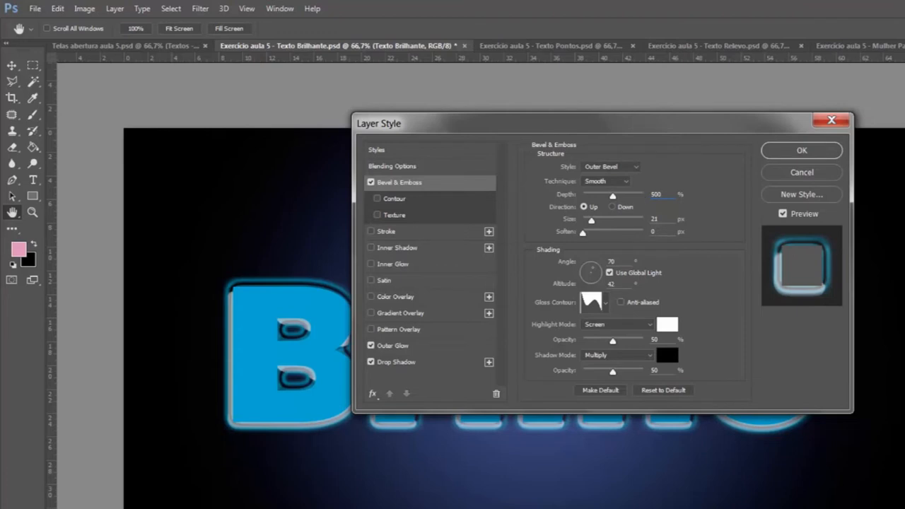
{"action": "key", "text": "Tab"}
{"action": "key", "text": "Tab"}
{"action": "type", "text": "0"}
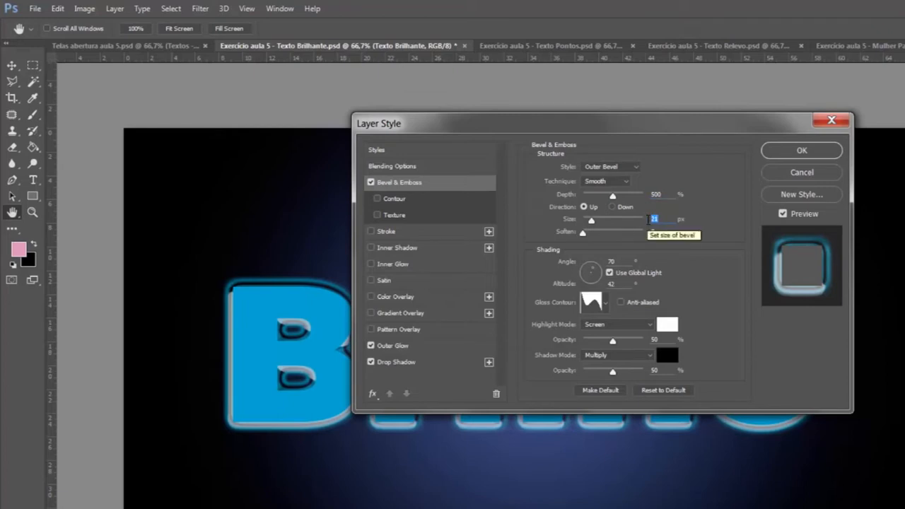
{"action": "type", "text": "8"}
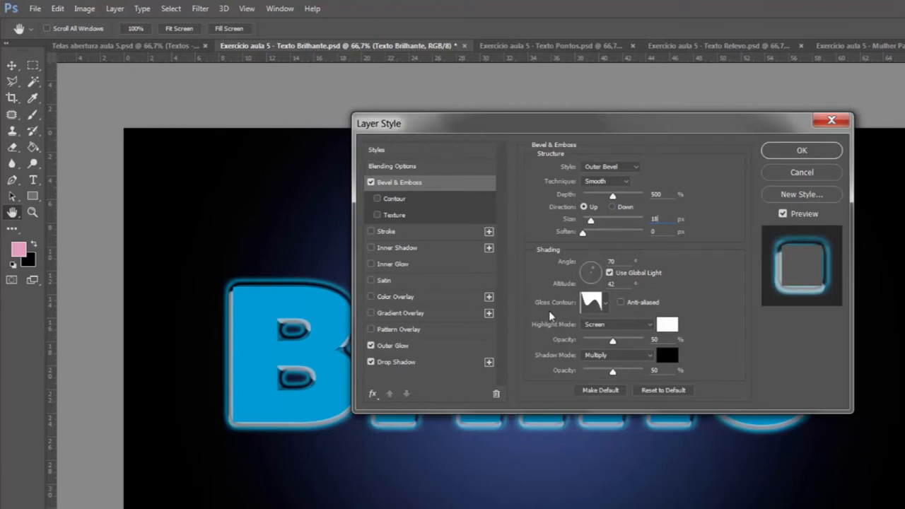
Step: Try the double-ring gloss contour for the bevel, choose Ring, and apply the layer style with Outer Glow turned off
{"action": "left_click", "coordinate": [605, 303]}
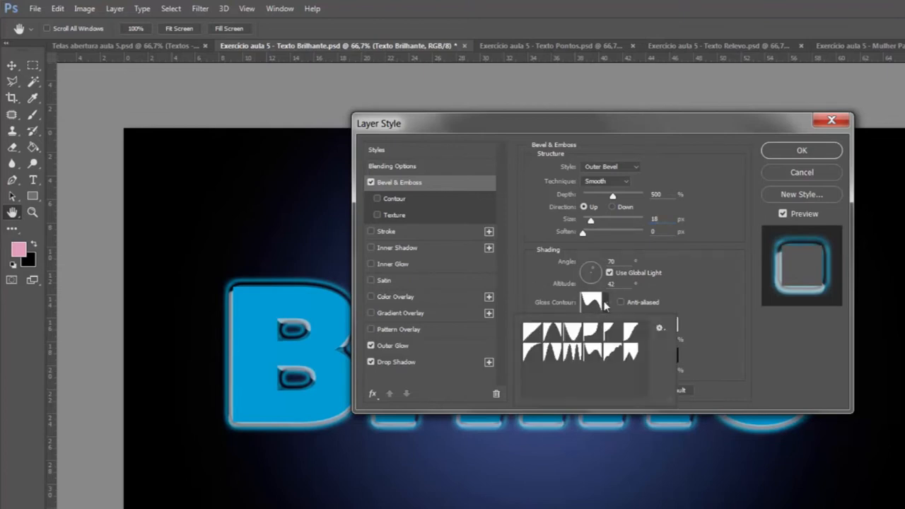
{"action": "left_click", "coordinate": [575, 355]}
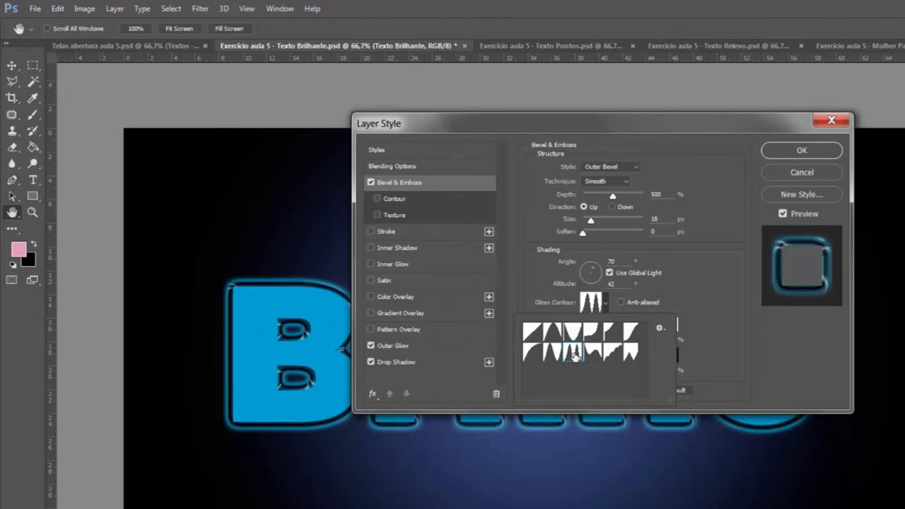
{"action": "left_click", "coordinate": [553, 352]}
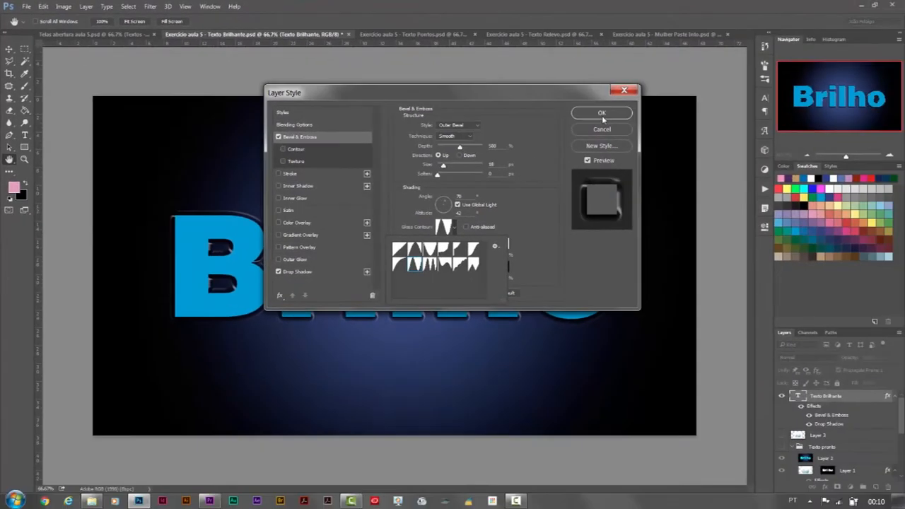
{"action": "left_click", "coordinate": [602, 115]}
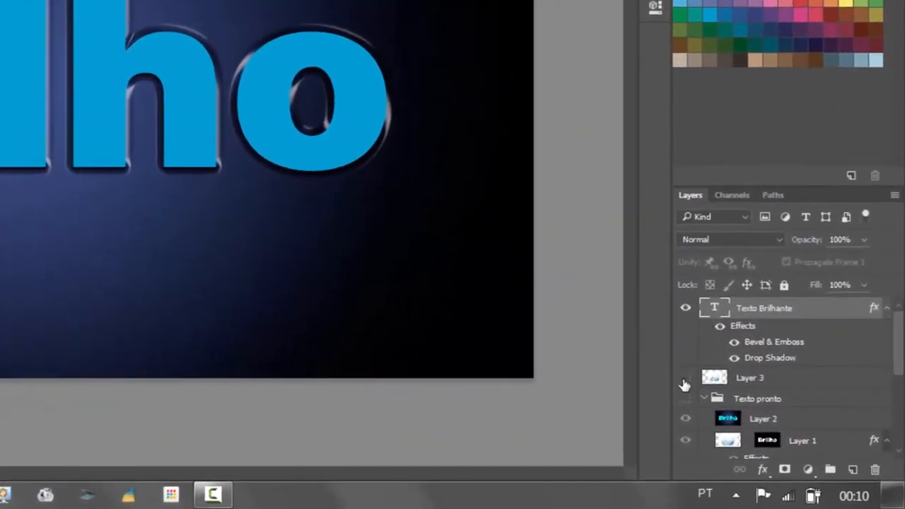
Step: Show Layer 3 with the water image, hide the Texto Brilhante text layer and select Layer 3
{"action": "left_click", "coordinate": [685, 380]}
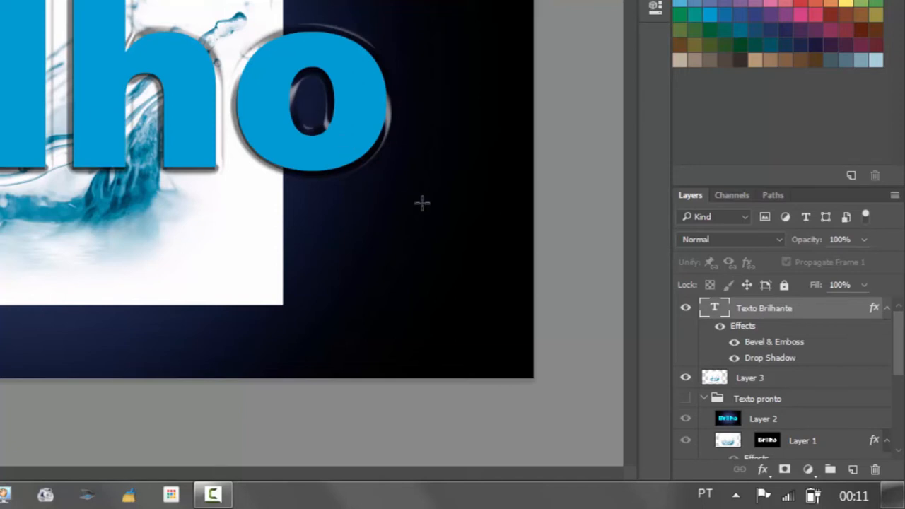
{"action": "left_click", "coordinate": [686, 310]}
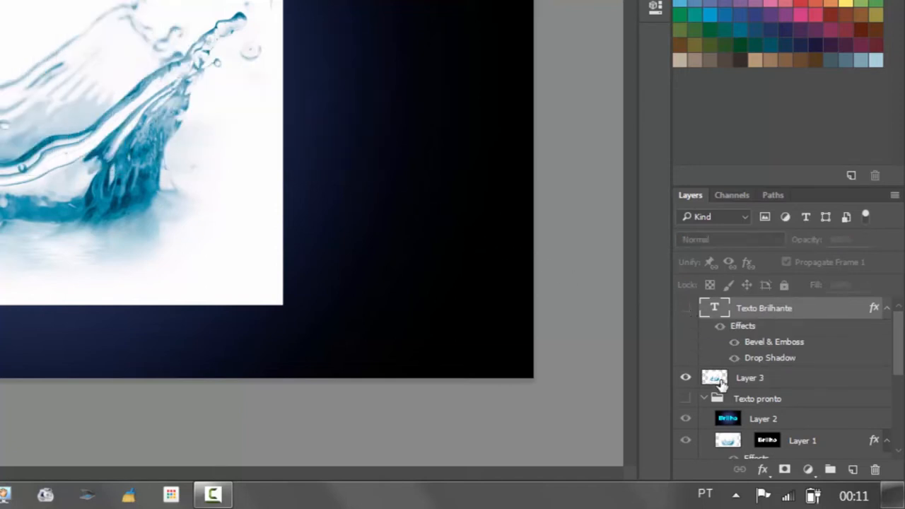
{"action": "left_click", "coordinate": [800, 381]}
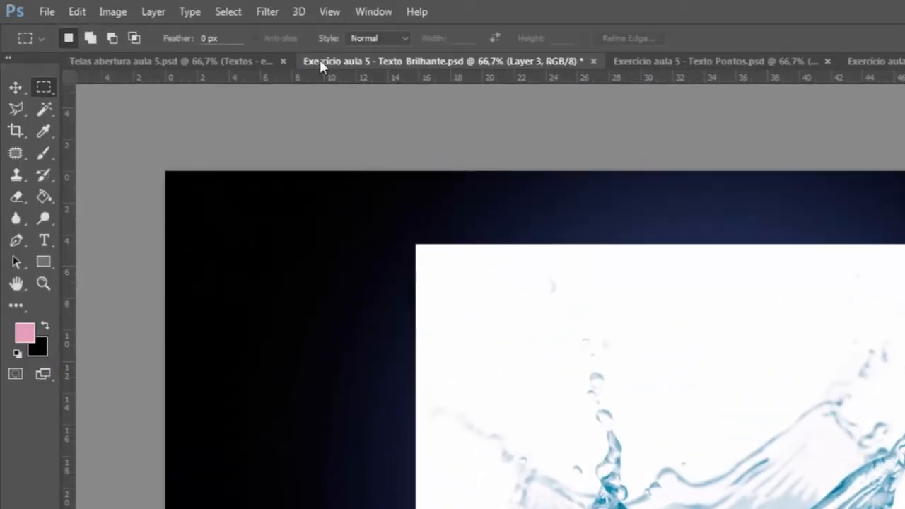
Step: Apply a Radial Blur to the water image on Layer 3 with amount 40, Spin method and Good quality
{"action": "left_click", "coordinate": [269, 12]}
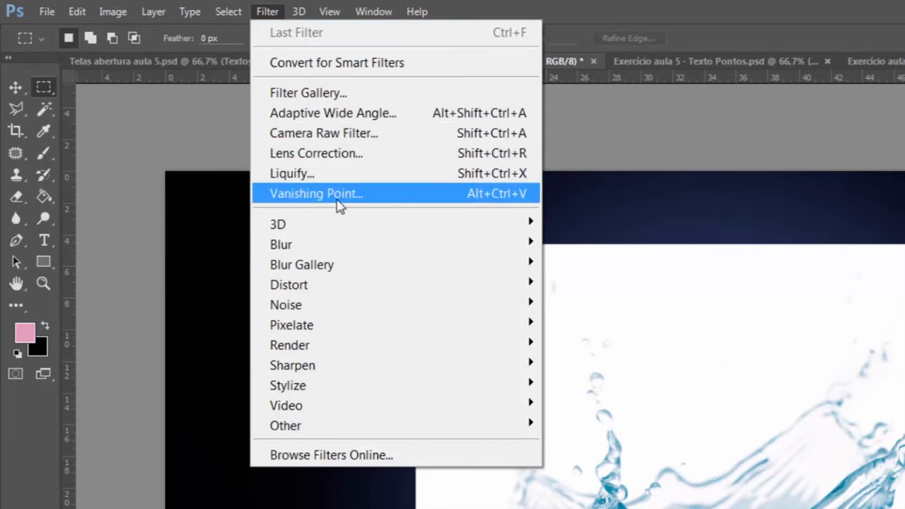
{"action": "mouse_move", "coordinate": [350, 244]}
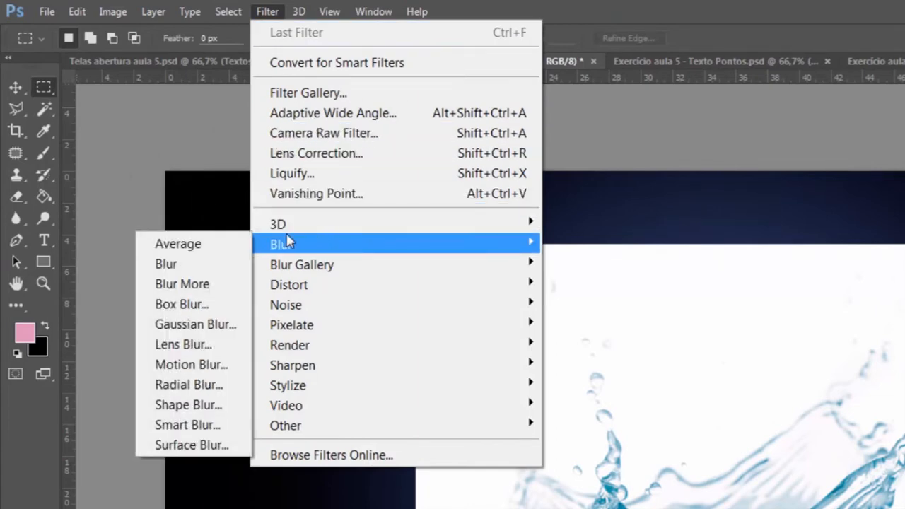
{"action": "left_click", "coordinate": [216, 388]}
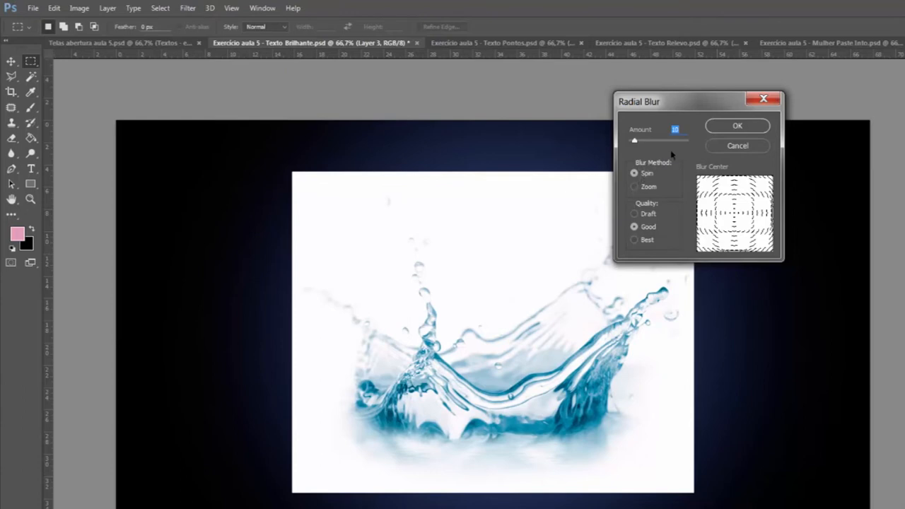
{"action": "left_click_drag", "start_coordinate": [635, 141], "coordinate": [653, 141]}
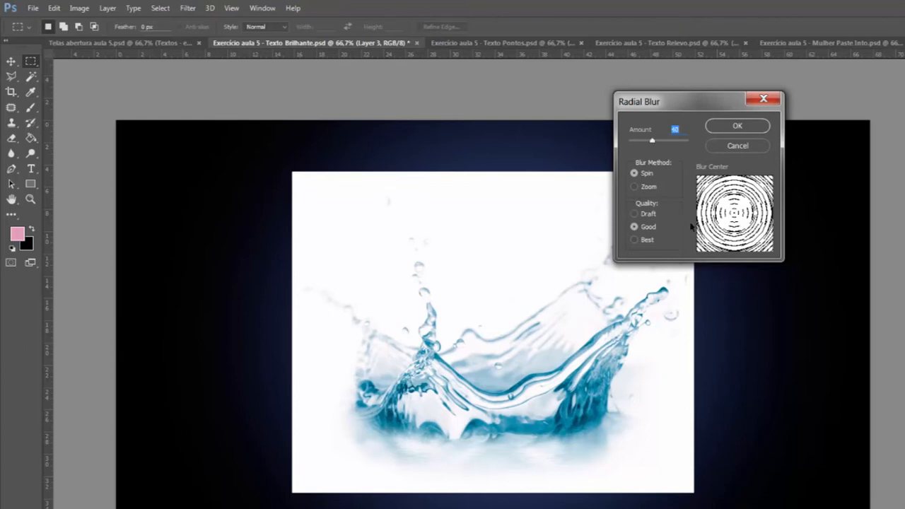
{"action": "left_click", "coordinate": [738, 127]}
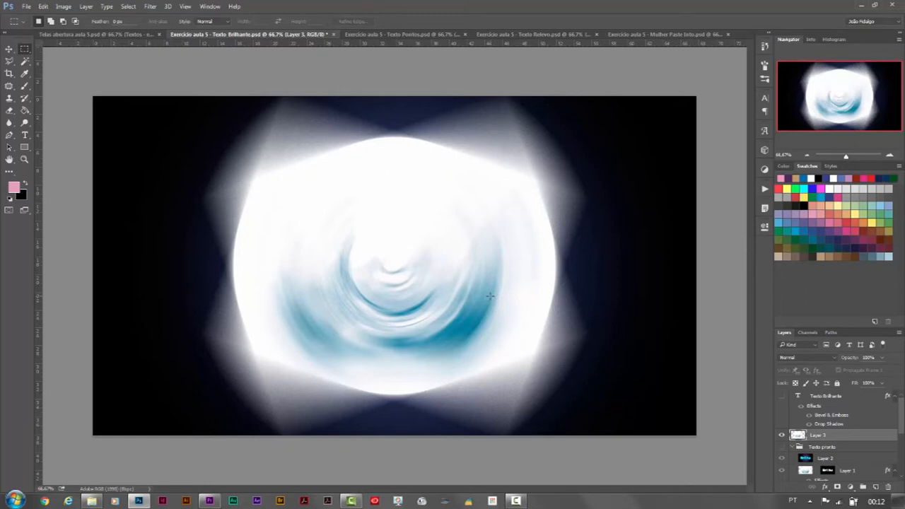
Step: Scale the blurred water image up from its centre to about 162% and apply the transformation
{"action": "left_click", "coordinate": [43, 7]}
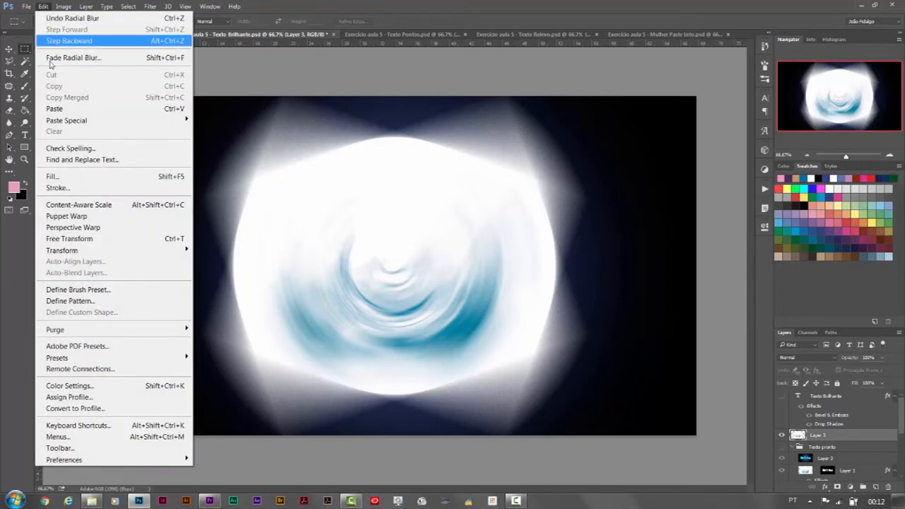
{"action": "mouse_move", "coordinate": [76, 252]}
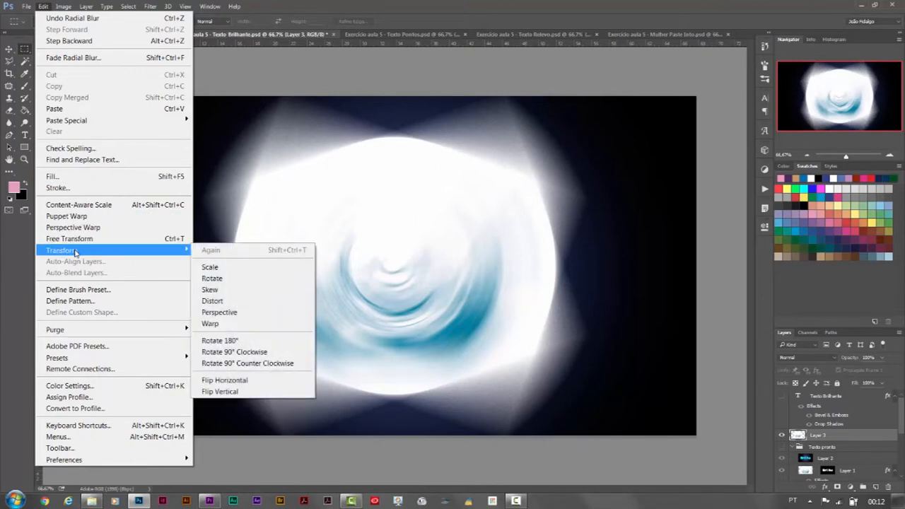
{"action": "left_click", "coordinate": [243, 268]}
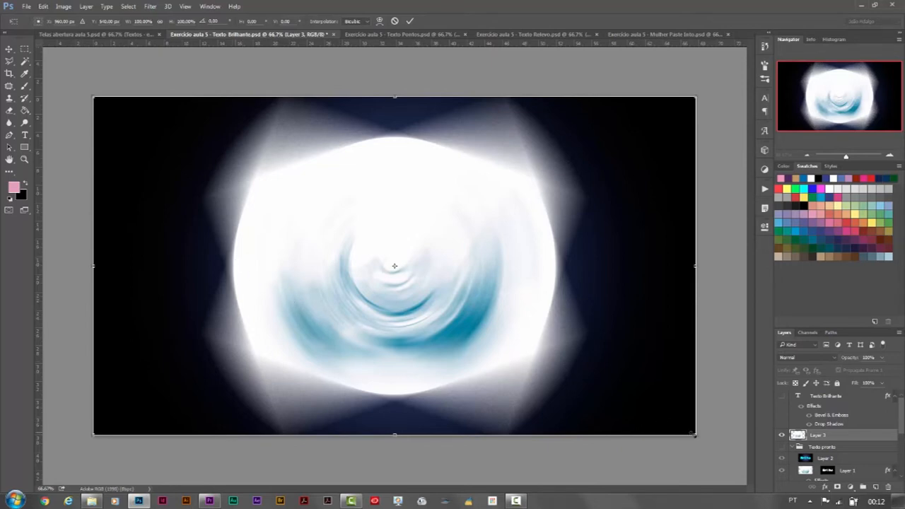
{"action": "left_click_drag", "start_coordinate": [701, 436], "coordinate": [861, 481]}
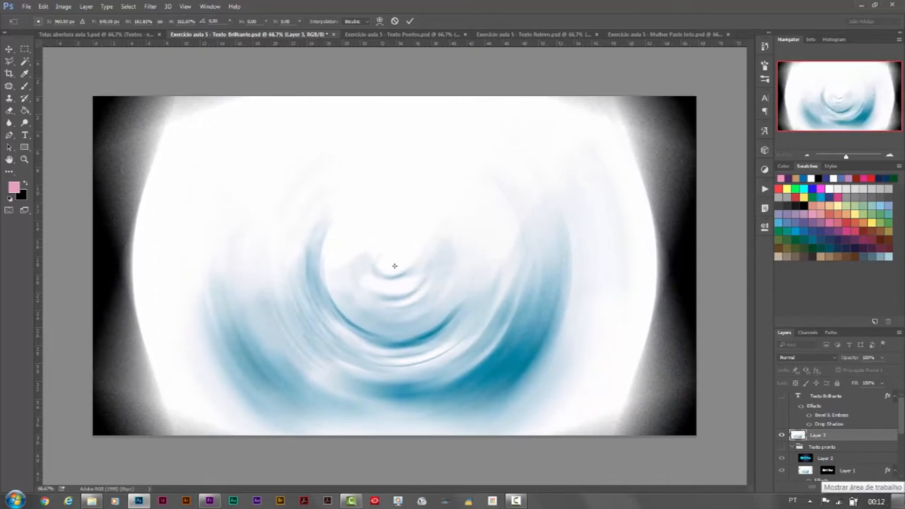
{"action": "key", "text": "Return"}
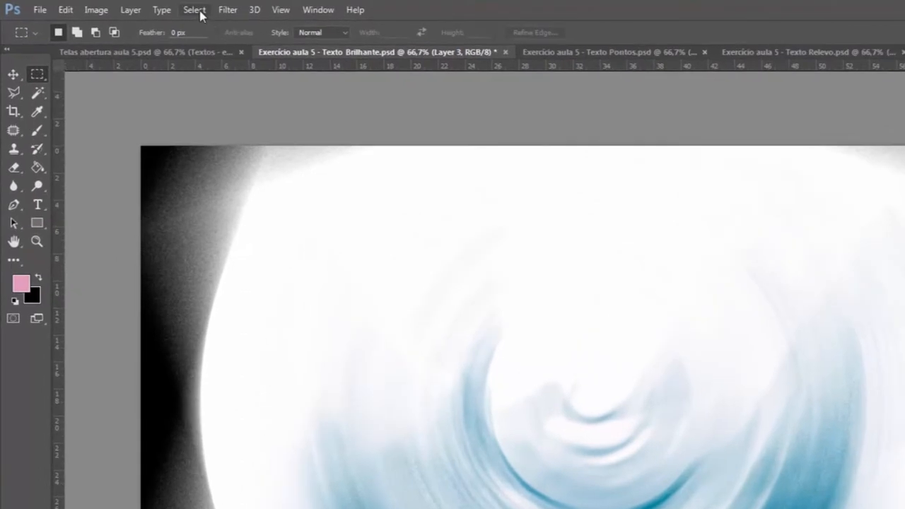
Step: Select the whole canvas and cut the blurred water image from Layer 3
{"action": "left_click", "coordinate": [195, 10]}
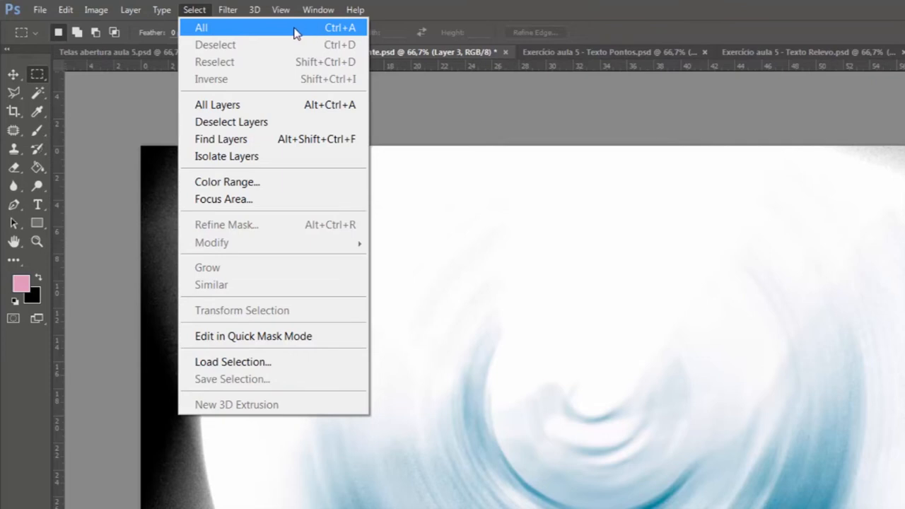
{"action": "left_click", "coordinate": [296, 32]}
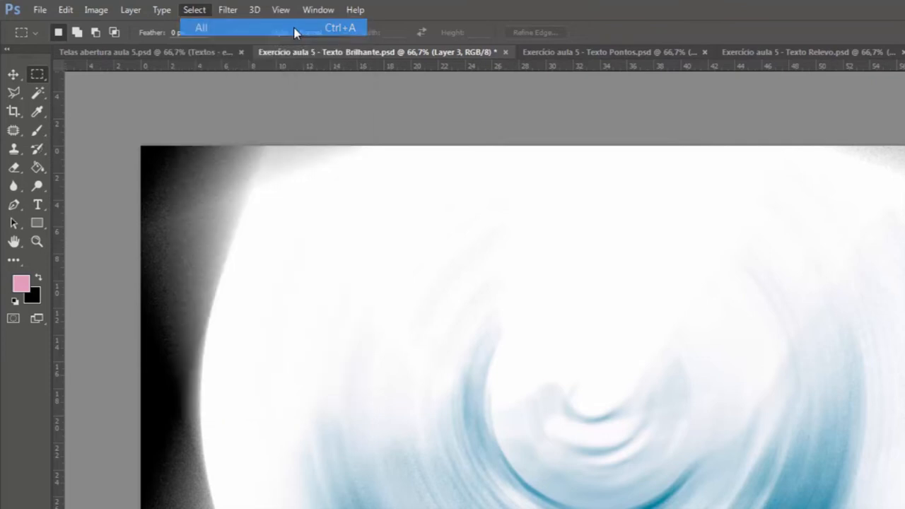
{"action": "left_click", "coordinate": [65, 10]}
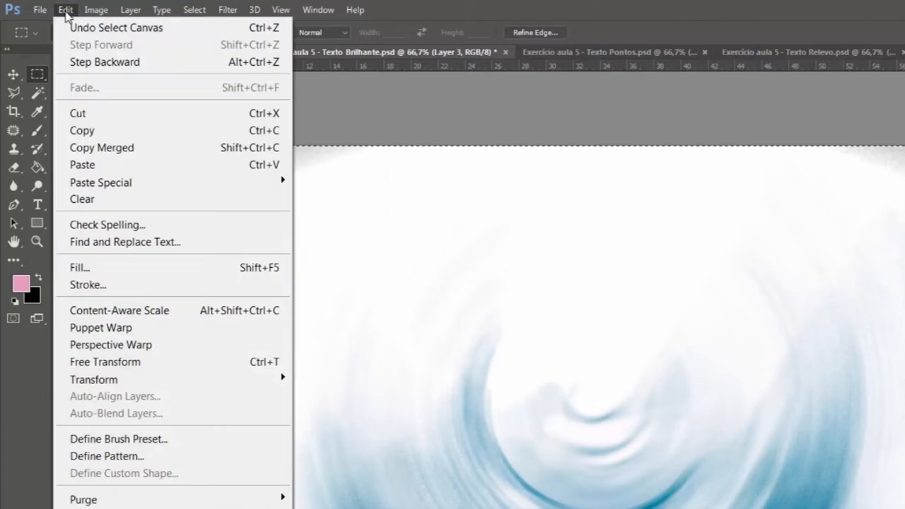
{"action": "left_click", "coordinate": [106, 115]}
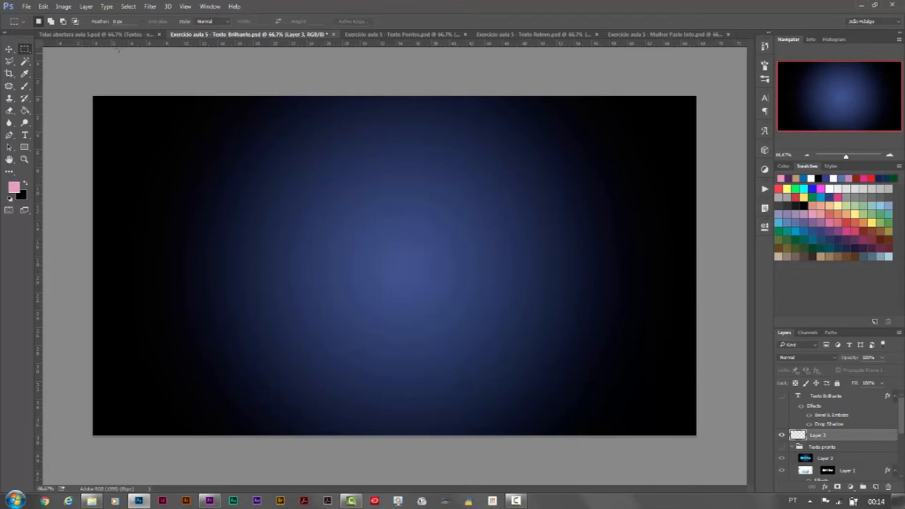
{"action": "left_click", "coordinate": [125, 7]}
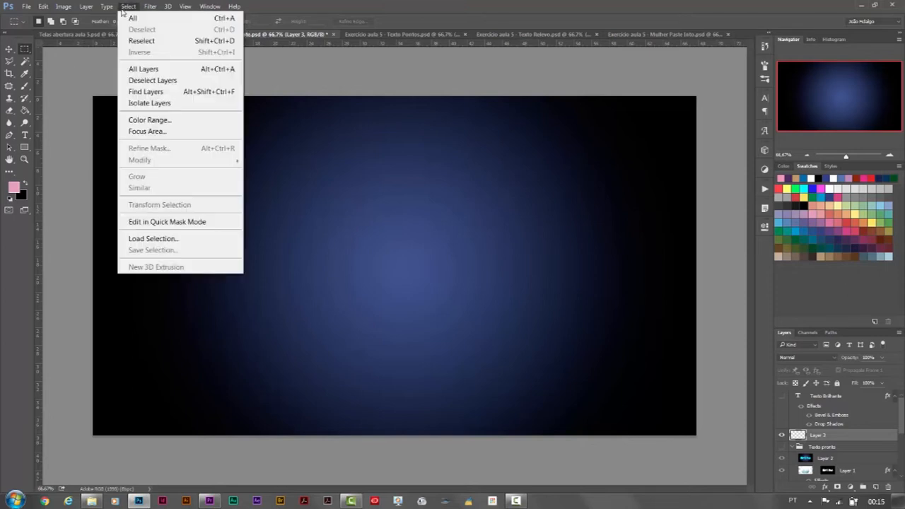
{"action": "left_click", "coordinate": [125, 8]}
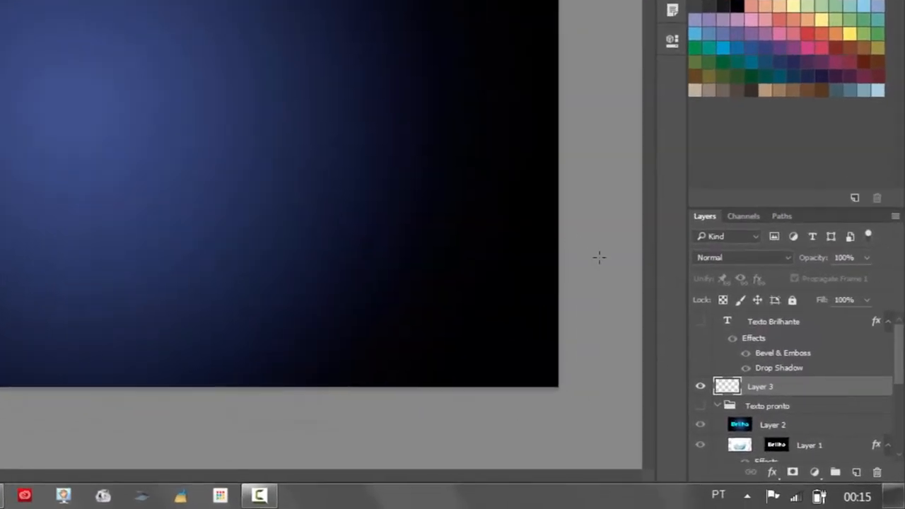
Step: Show the Texto Brilhante layer, load its letter shapes as a selection, and delete the empty Layer 3
{"action": "left_click", "coordinate": [700, 323]}
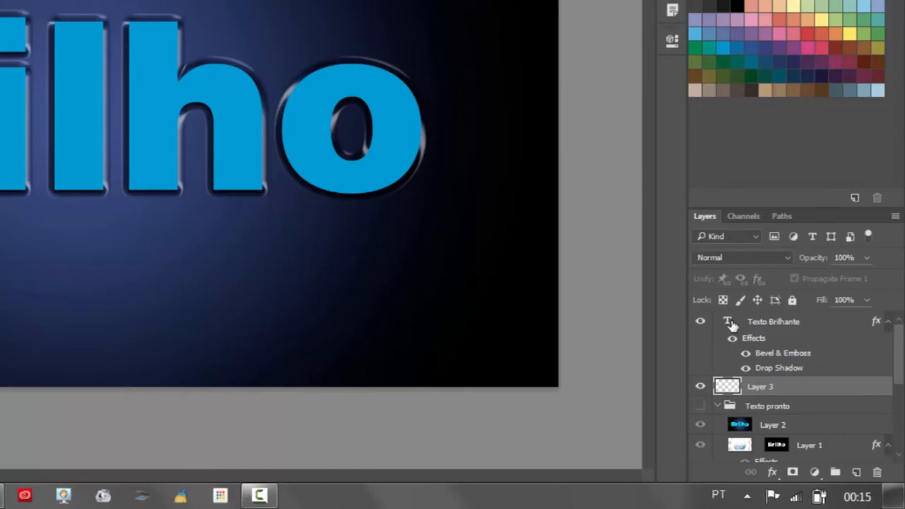
{"action": "left_click", "coordinate": [729, 322], "text": "ctrl"}
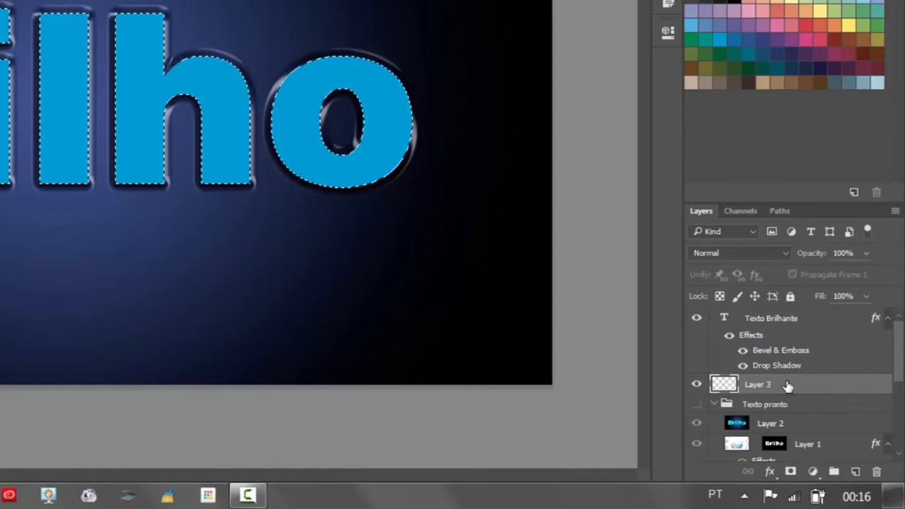
{"action": "left_click_drag", "start_coordinate": [803, 388], "coordinate": [881, 470]}
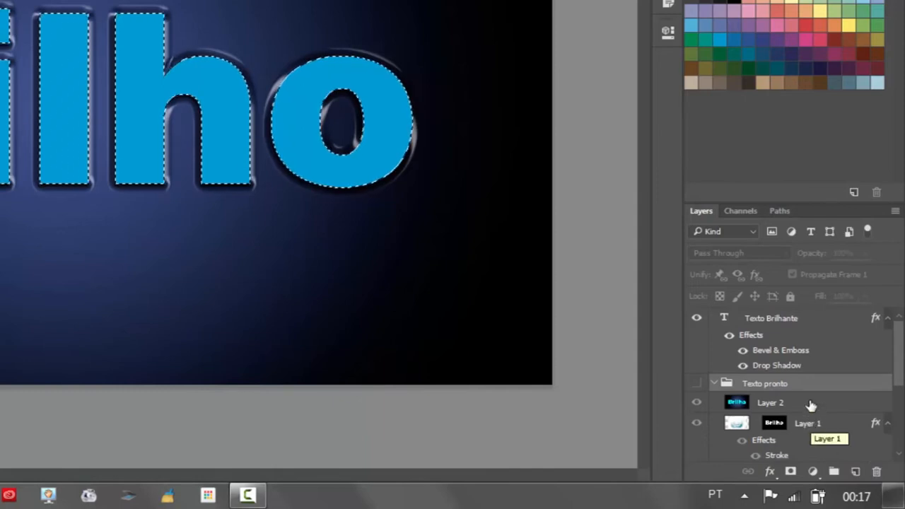
Step: Use Paste Into to place the cut water image inside the letter selection, directly above the Texto Brilhante layer
{"action": "left_click", "coordinate": [825, 322]}
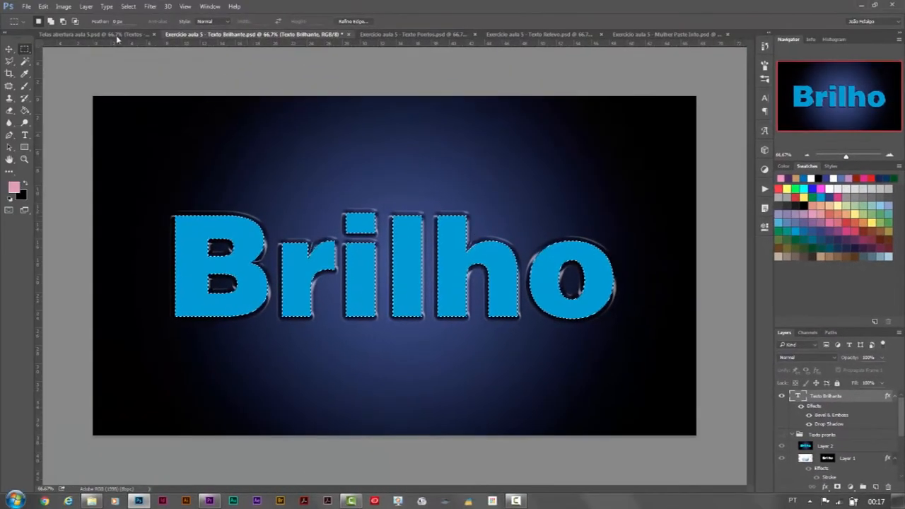
{"action": "left_click", "coordinate": [43, 6]}
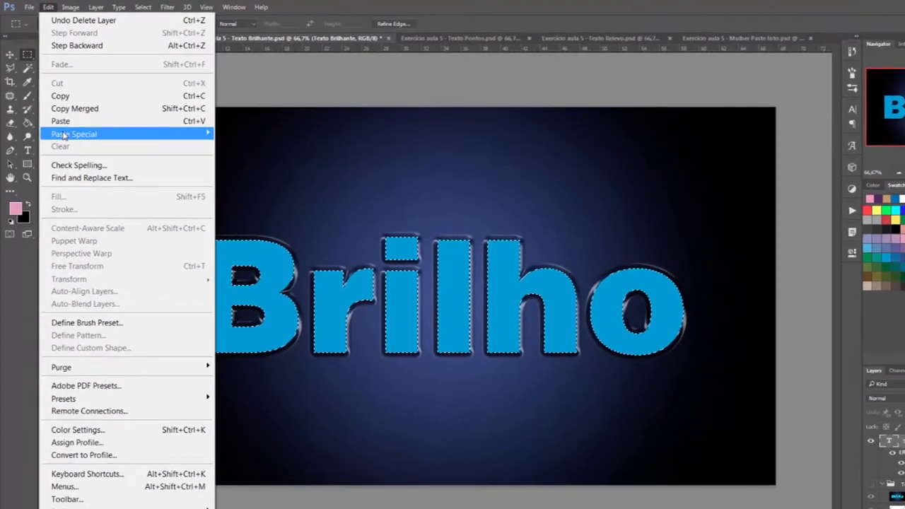
{"action": "mouse_move", "coordinate": [73, 120]}
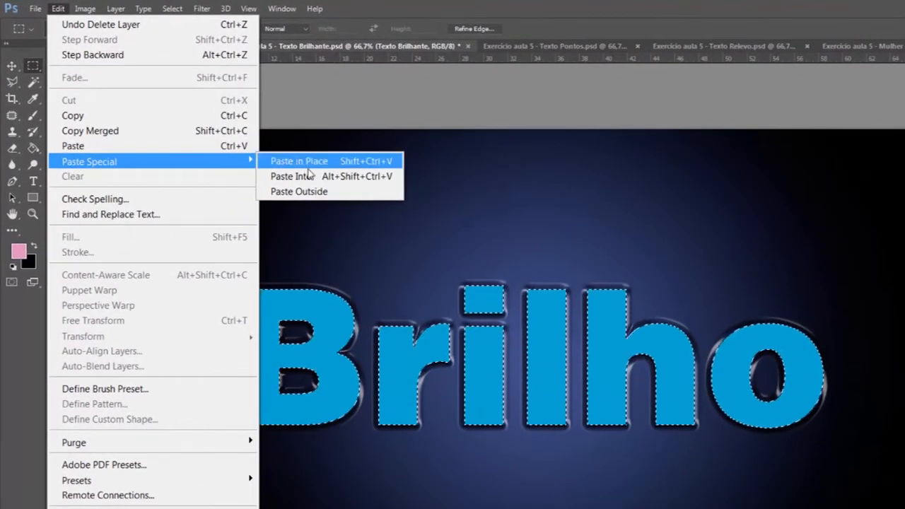
{"action": "left_click", "coordinate": [327, 177]}
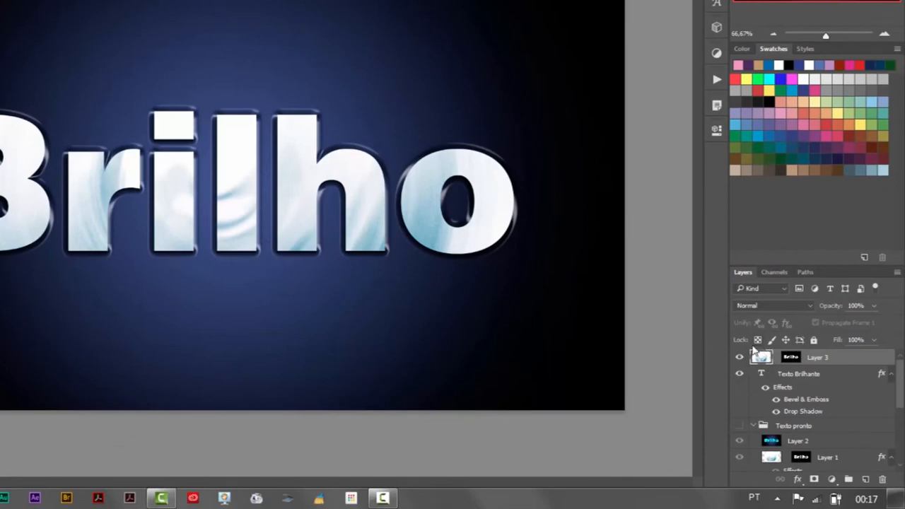
Step: Set the blending mode of the masked water image layer to Overlay
{"action": "left_click", "coordinate": [756, 357]}
{"action": "left_click", "coordinate": [811, 306]}
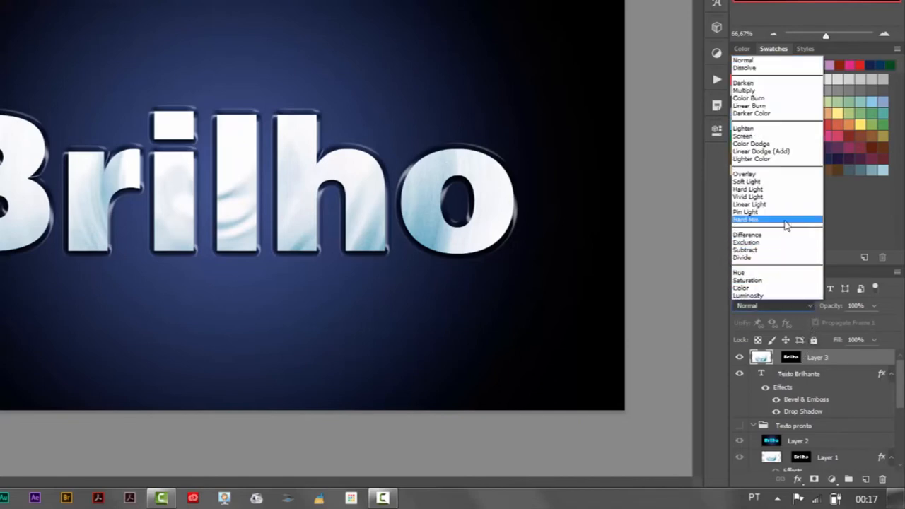
{"action": "left_click", "coordinate": [790, 174]}
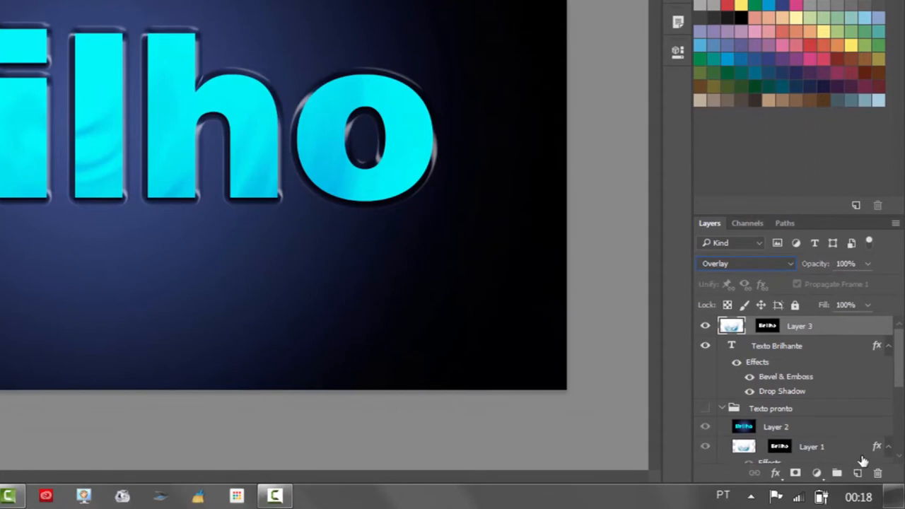
Step: Create a new layer above the masked water image and name it brushes
{"action": "left_click", "coordinate": [859, 473]}
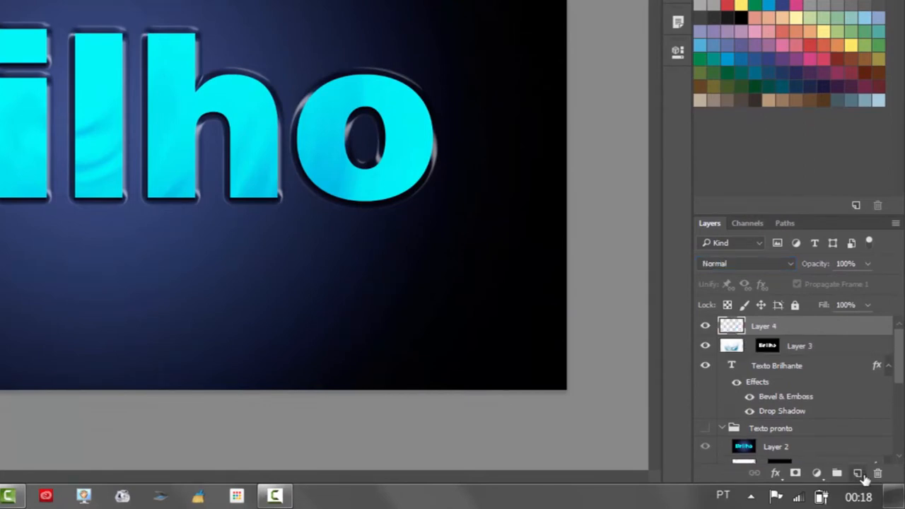
{"action": "double_click", "coordinate": [766, 326]}
{"action": "type", "text": "brushes"}
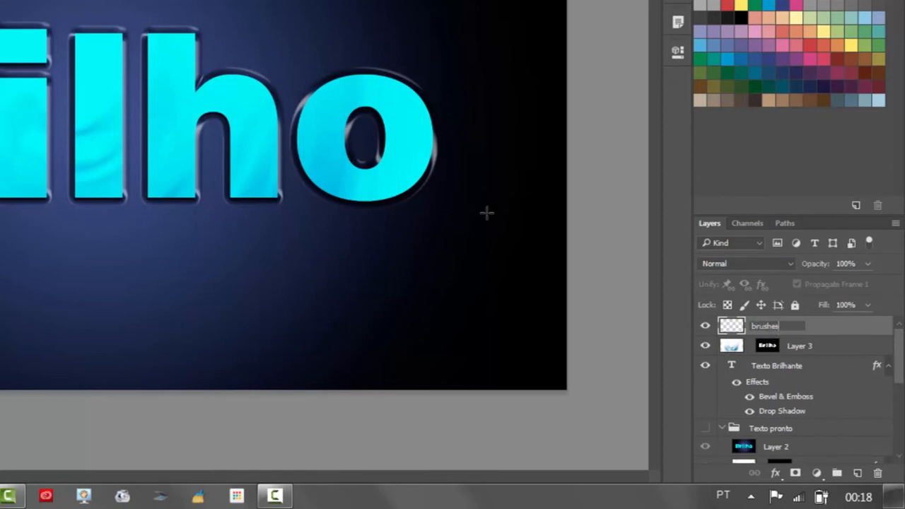
{"action": "key", "text": "Return"}
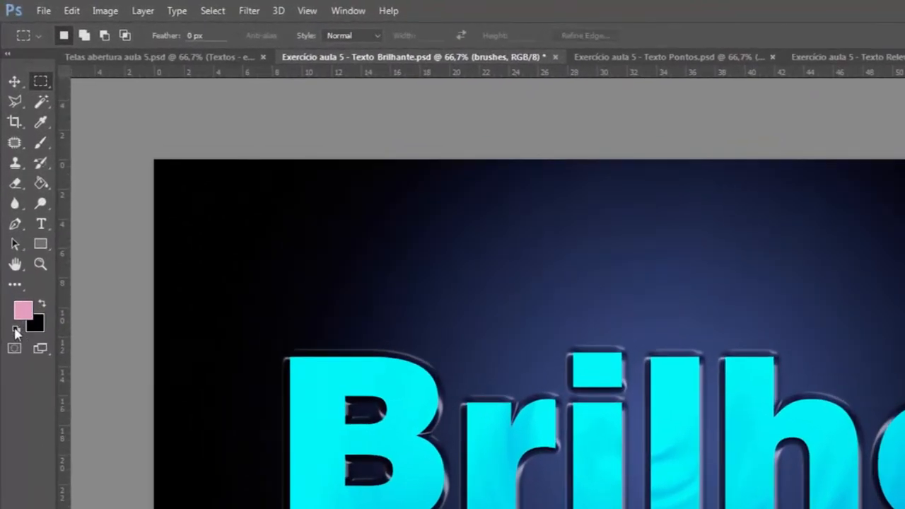
Step: Set white as the foreground and black as the background colour, and activate the Brush tool
{"action": "left_click", "coordinate": [16, 331]}
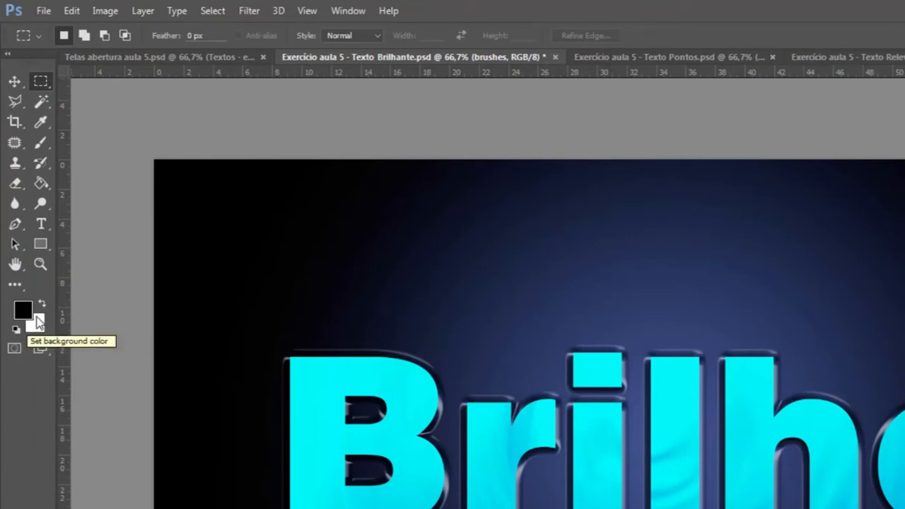
{"action": "left_click", "coordinate": [43, 307]}
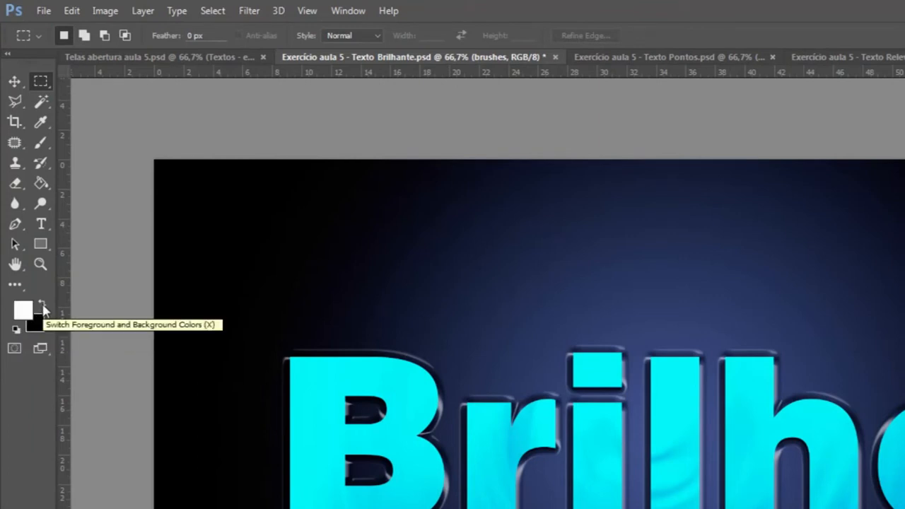
{"action": "left_click", "coordinate": [41, 144]}
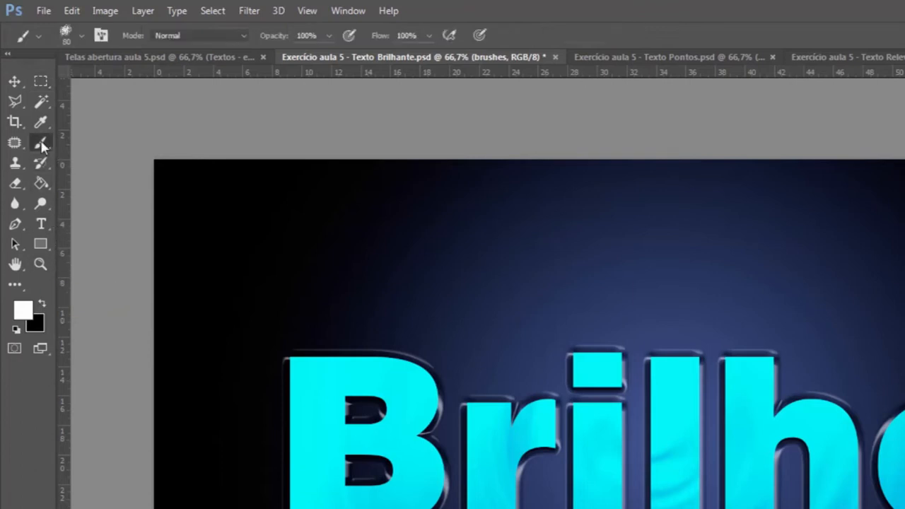
Step: Replace the current brush presets with the Assorted Brushes set
{"action": "left_click", "coordinate": [83, 37]}
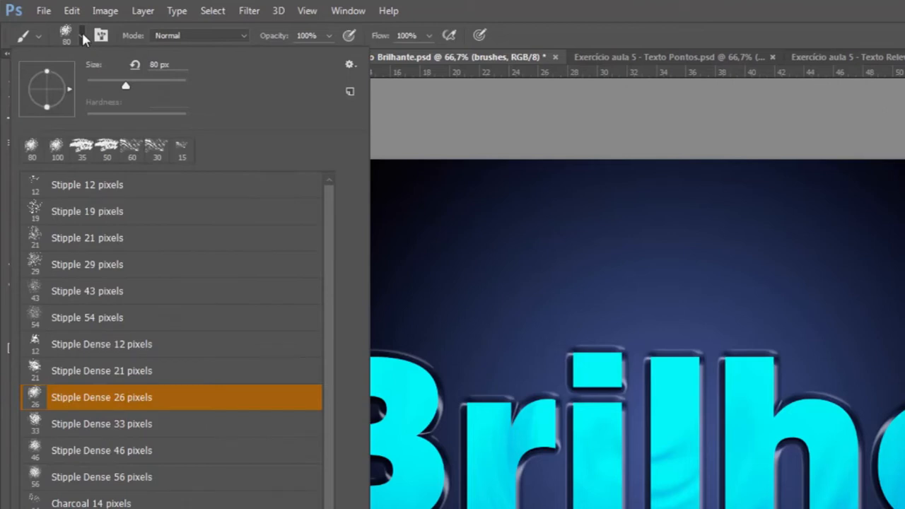
{"action": "left_click", "coordinate": [350, 64]}
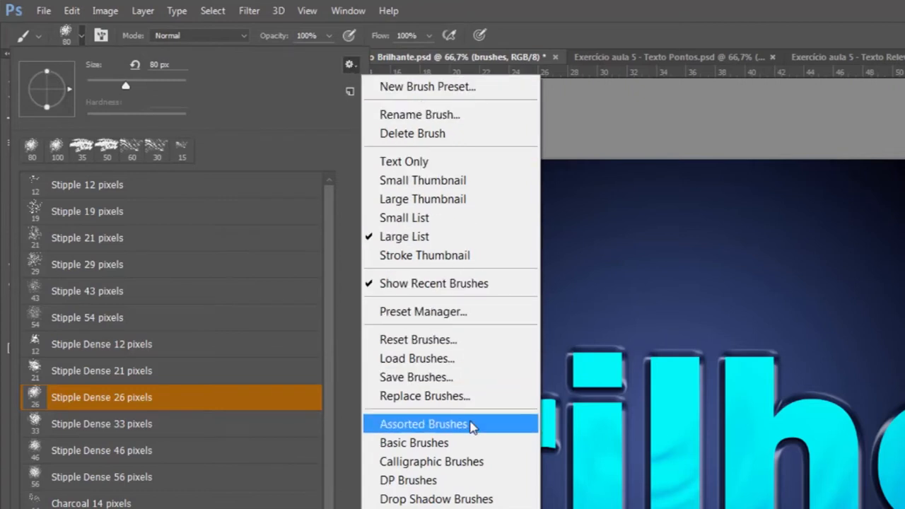
{"action": "left_click", "coordinate": [473, 424]}
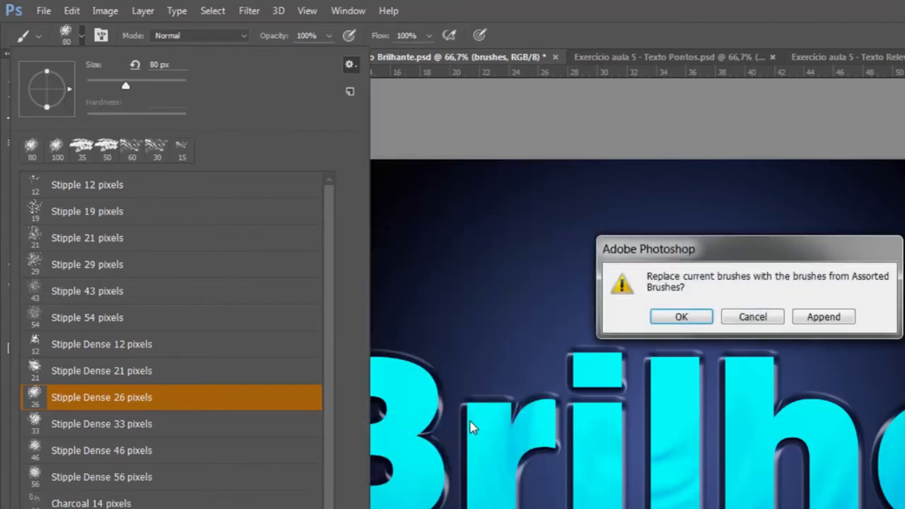
{"action": "left_click", "coordinate": [692, 322]}
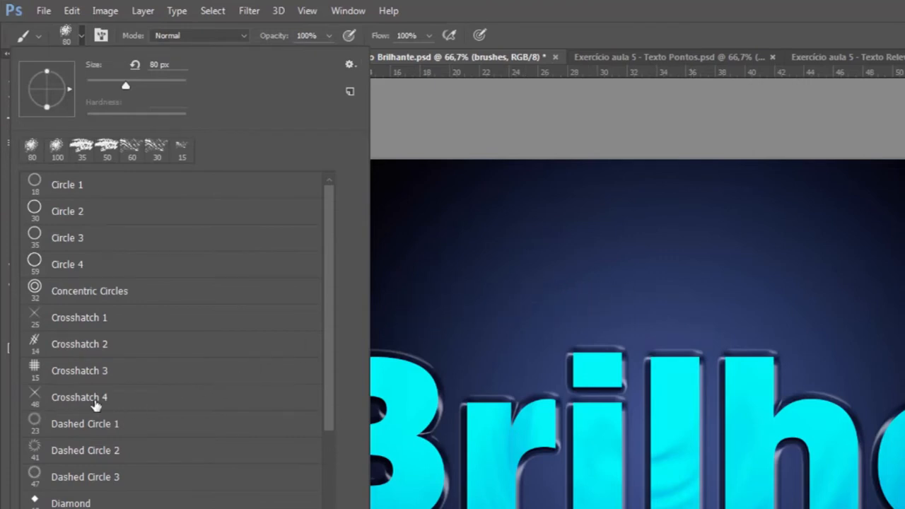
Step: Stamp white sparkles at the B's upper right edge and above the i's dot using the Crosshatch 4 brush at 80 px
{"action": "left_click", "coordinate": [96, 405]}
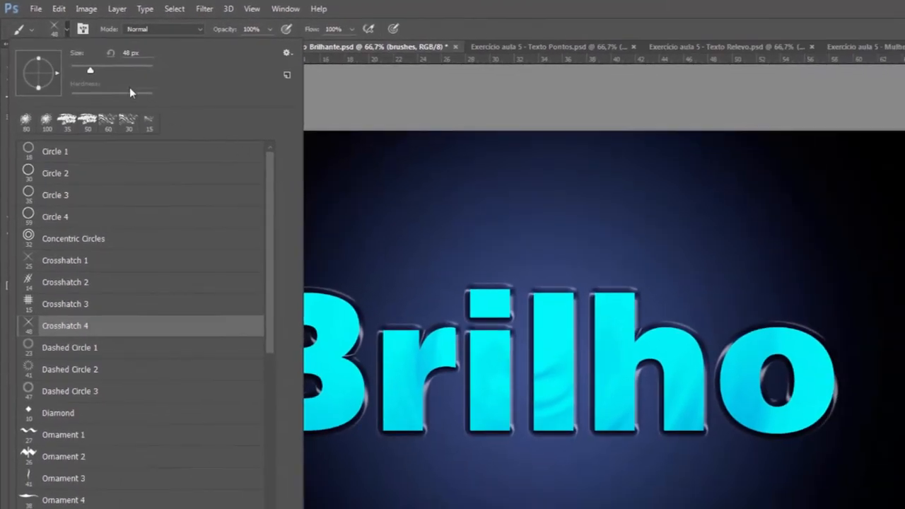
{"action": "left_click", "coordinate": [96, 72]}
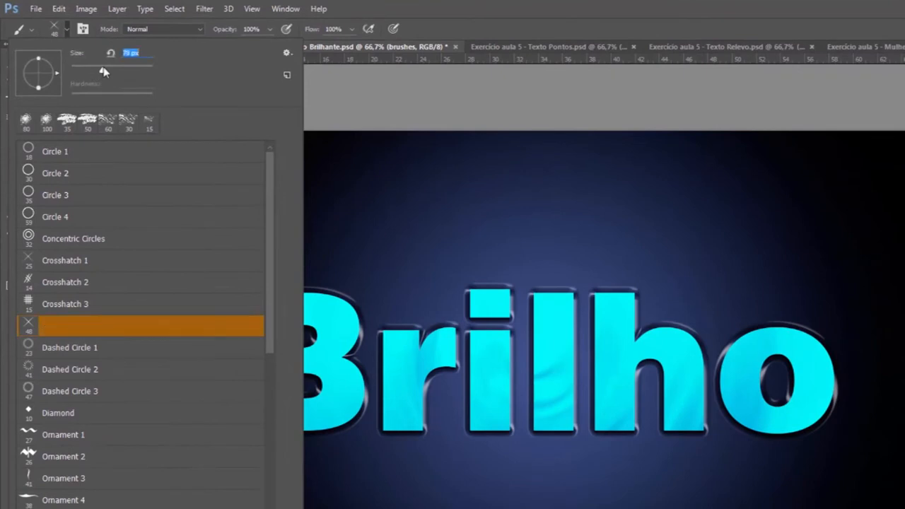
{"action": "left_click", "coordinate": [69, 29]}
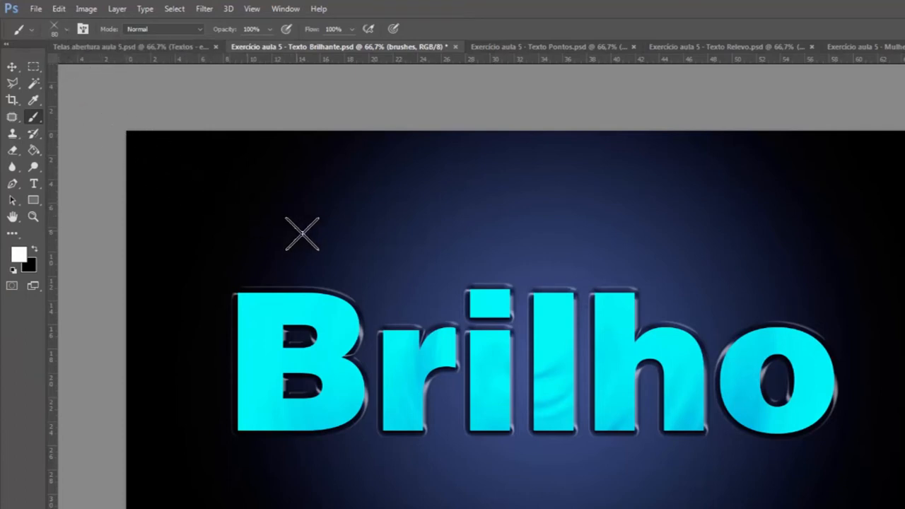
{"action": "left_click", "coordinate": [364, 319]}
{"action": "left_click", "coordinate": [507, 283]}
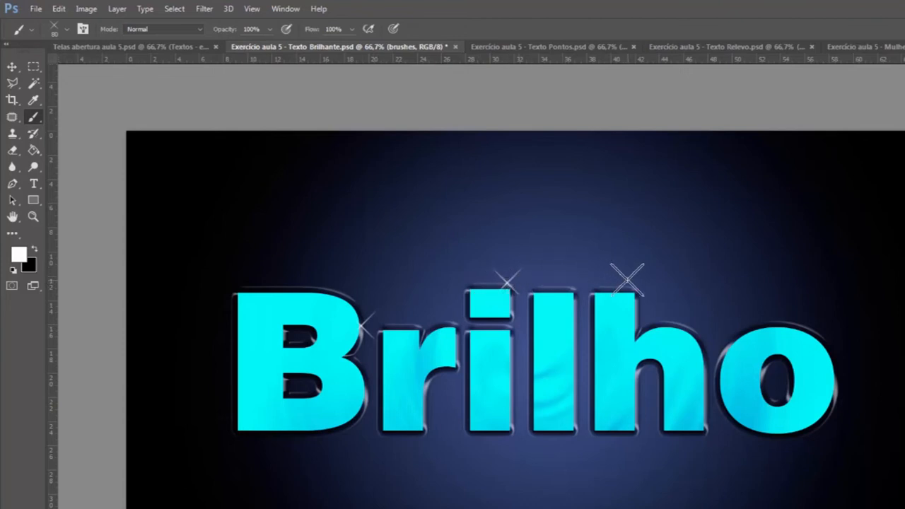
Step: Stamp 139 px Crosshatch 4 sparkles at the top of the h, inside the o and at the B's lower right edge
{"action": "left_click", "coordinate": [70, 29]}
{"action": "left_click_drag", "start_coordinate": [116, 71], "coordinate": [120, 71]}
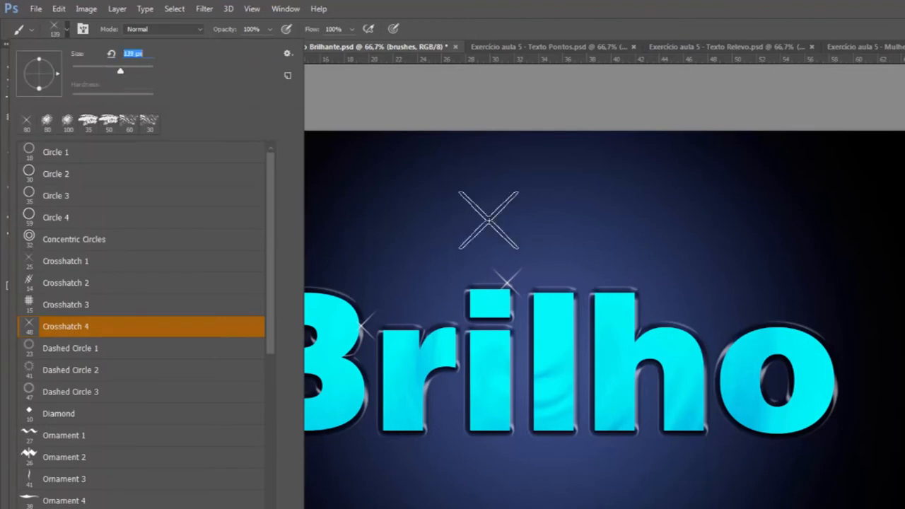
{"action": "left_click", "coordinate": [638, 290]}
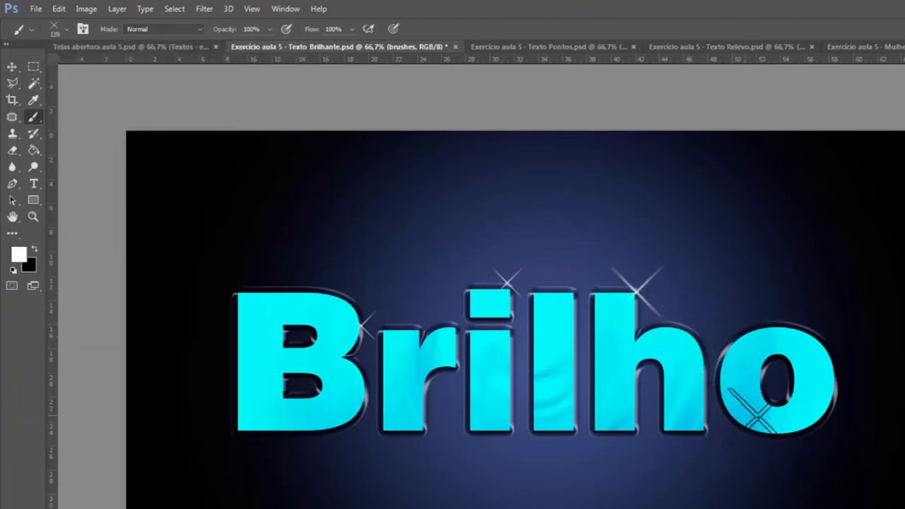
{"action": "left_click", "coordinate": [785, 394]}
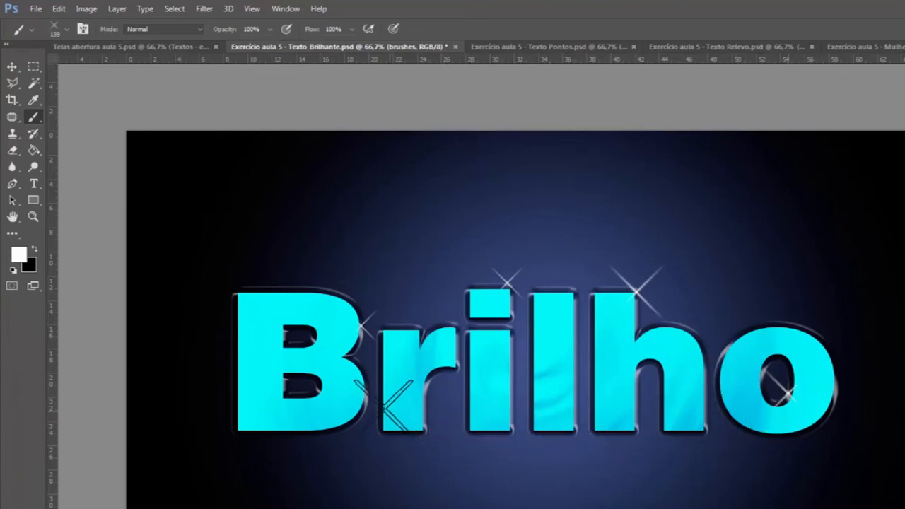
{"action": "left_click", "coordinate": [373, 400]}
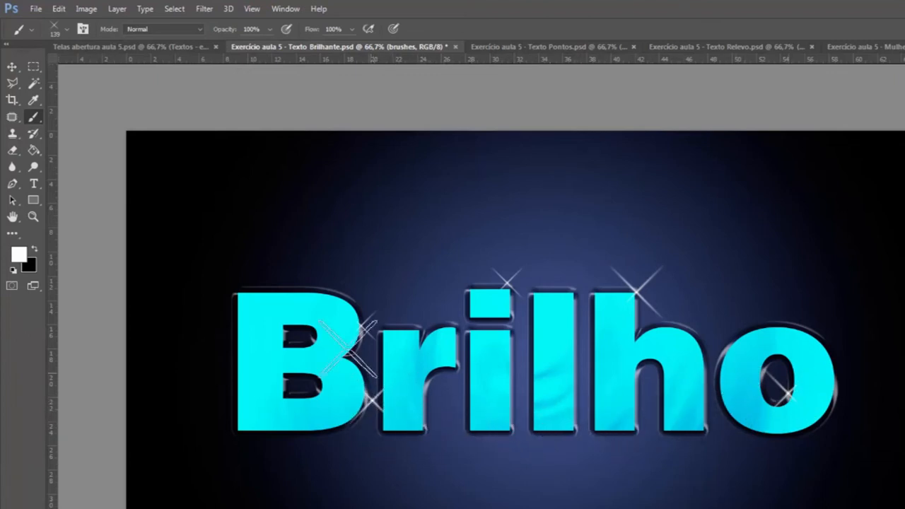
Step: Stamp 69 px Crosshatch 4 sparkles in the B's upper hole and at the bottom right corner of the i
{"action": "left_click", "coordinate": [68, 27]}
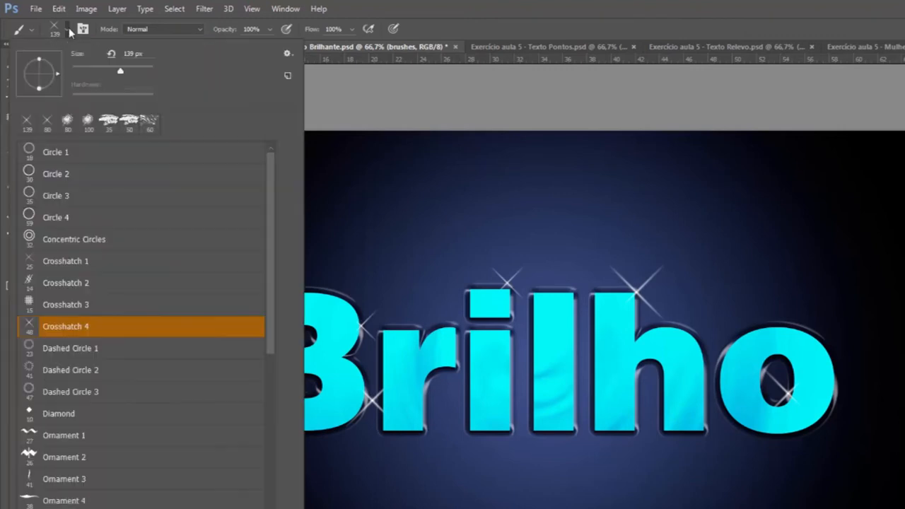
{"action": "left_click", "coordinate": [99, 69]}
{"action": "left_click", "coordinate": [65, 32]}
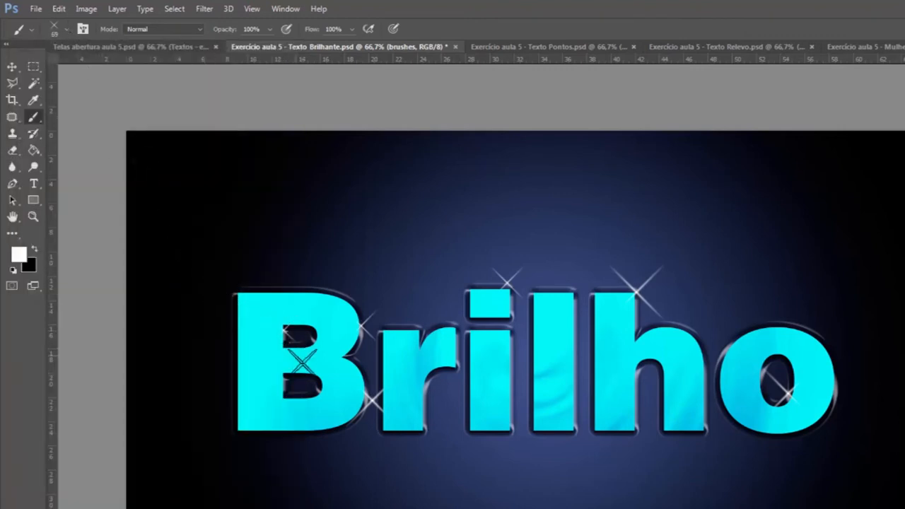
{"action": "left_click", "coordinate": [510, 433]}
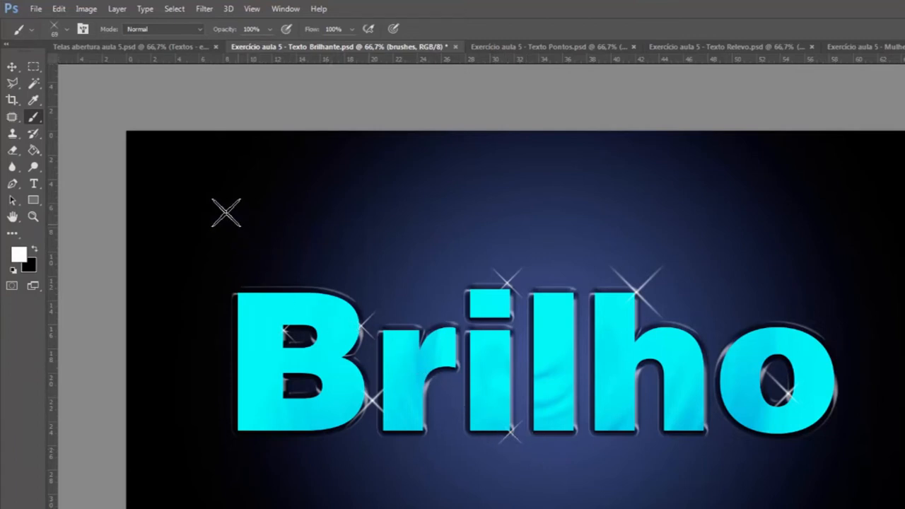
Step: Replace the current brush presets with the default brushes and choose the Soft Round brush
{"action": "left_click", "coordinate": [67, 30]}
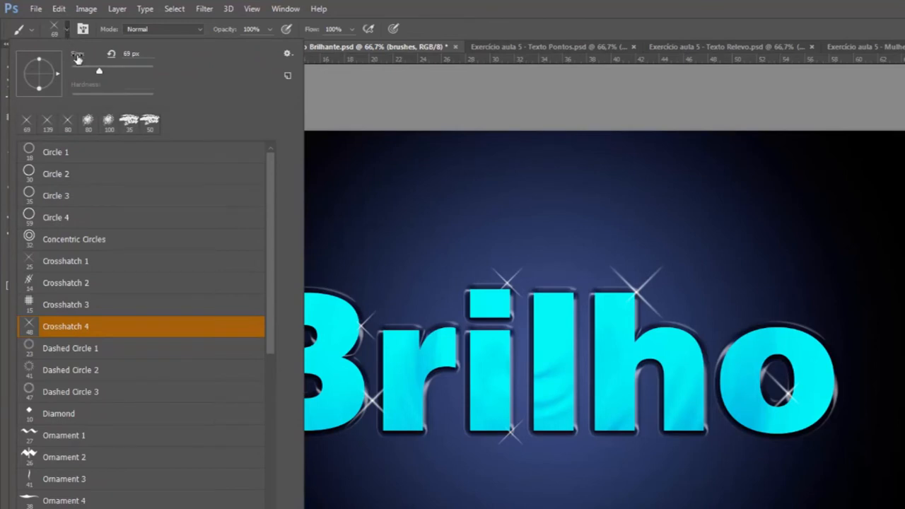
{"action": "left_click", "coordinate": [288, 55]}
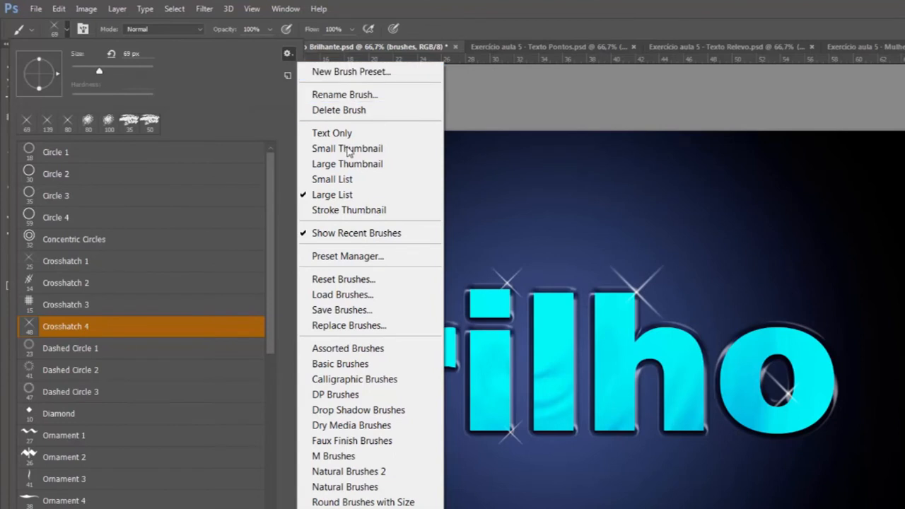
{"action": "left_click", "coordinate": [393, 281]}
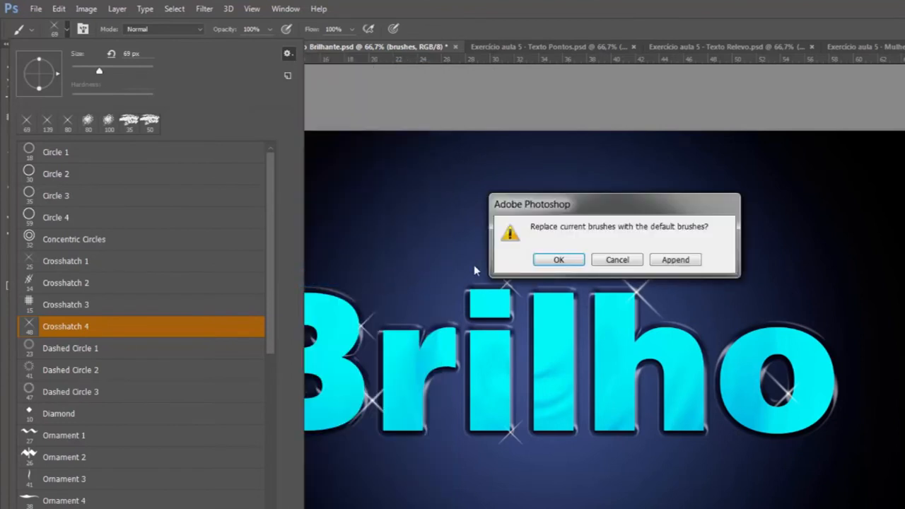
{"action": "left_click", "coordinate": [561, 260]}
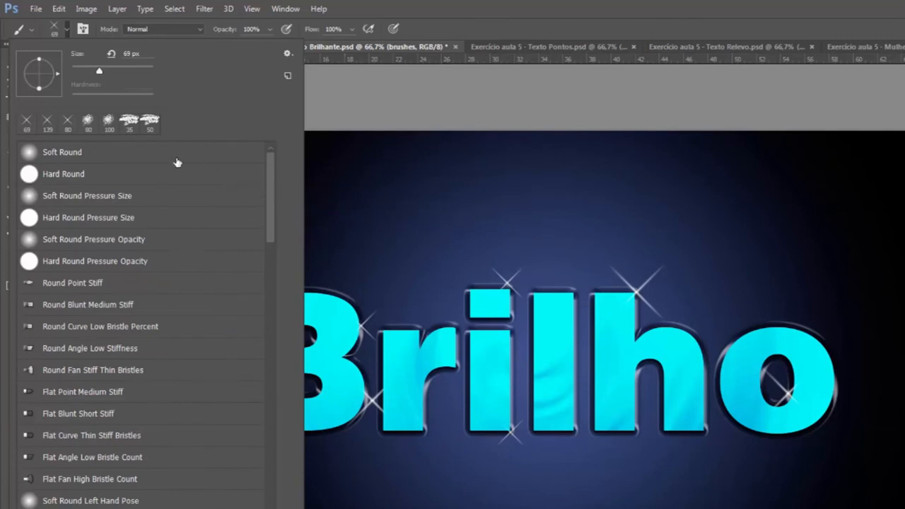
{"action": "left_click", "coordinate": [99, 157]}
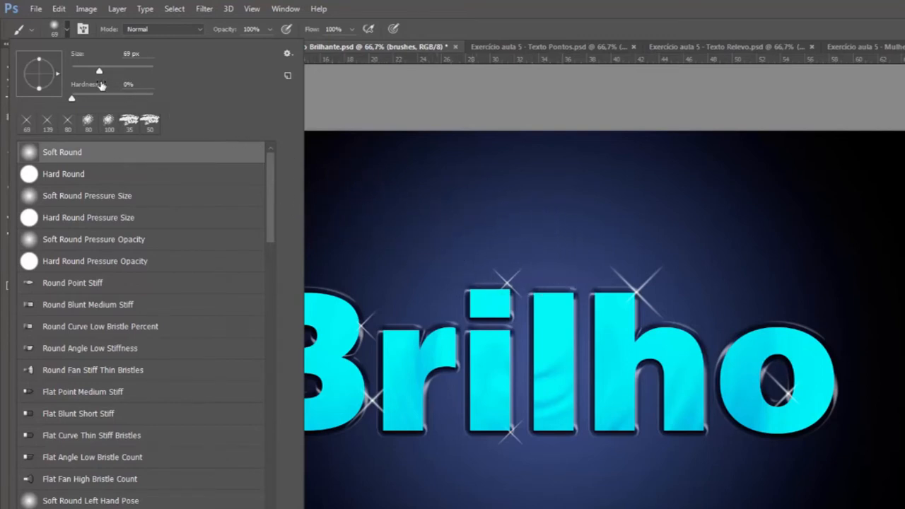
Step: Stamp soft white glows on the sparkle centres, at 69 px on the h and at 44 px on all the others
{"action": "left_click", "coordinate": [638, 293]}
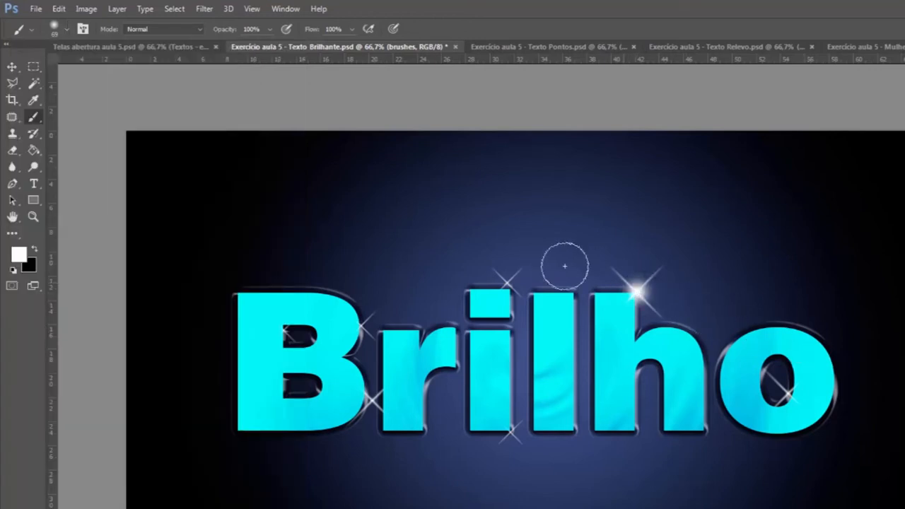
{"action": "left_click", "coordinate": [67, 29]}
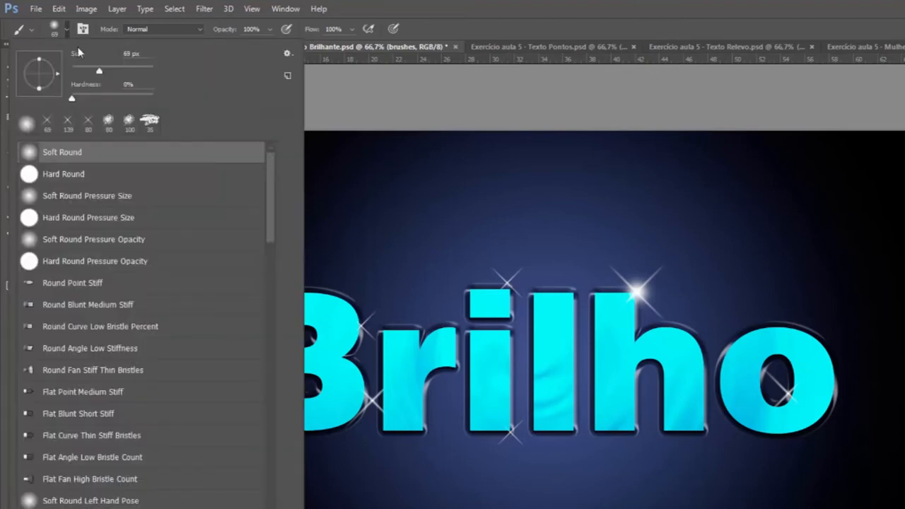
{"action": "left_click_drag", "start_coordinate": [78, 53], "coordinate": [80, 53]}
{"action": "left_click", "coordinate": [67, 31]}
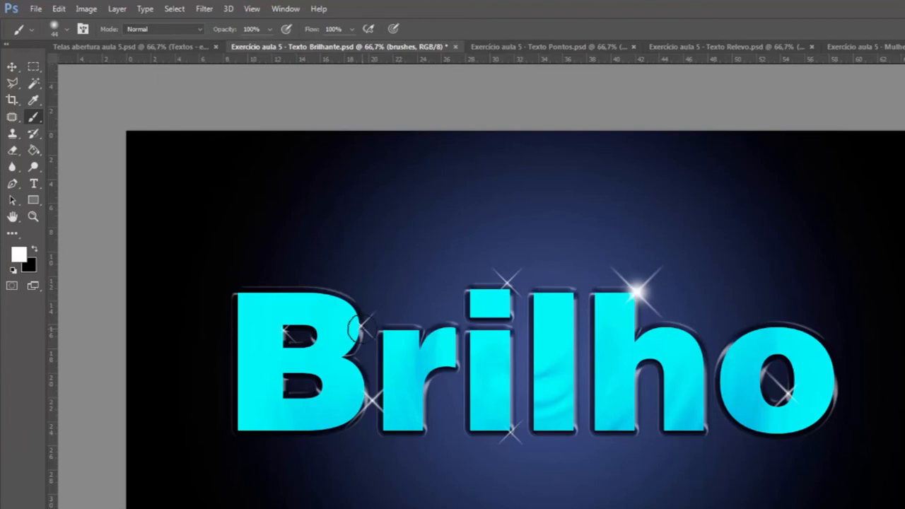
{"action": "left_click", "coordinate": [357, 326]}
{"action": "left_click", "coordinate": [505, 280]}
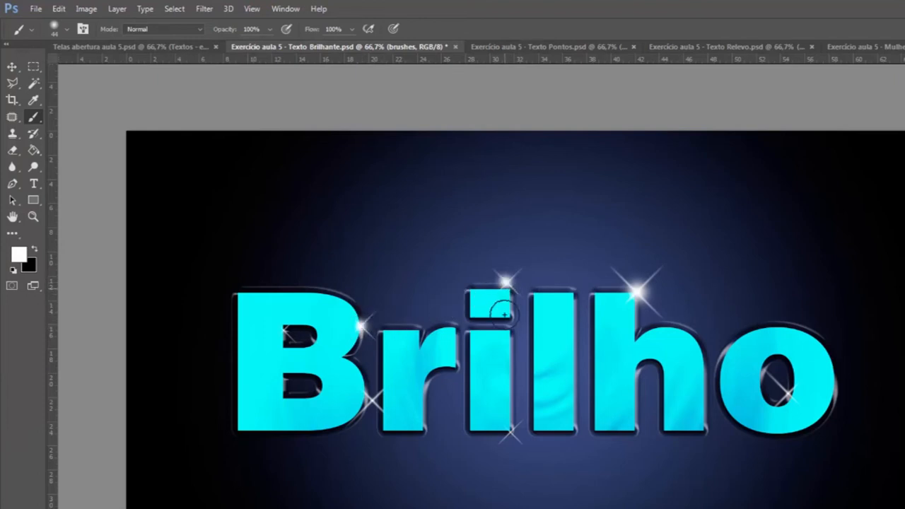
{"action": "left_click", "coordinate": [511, 429]}
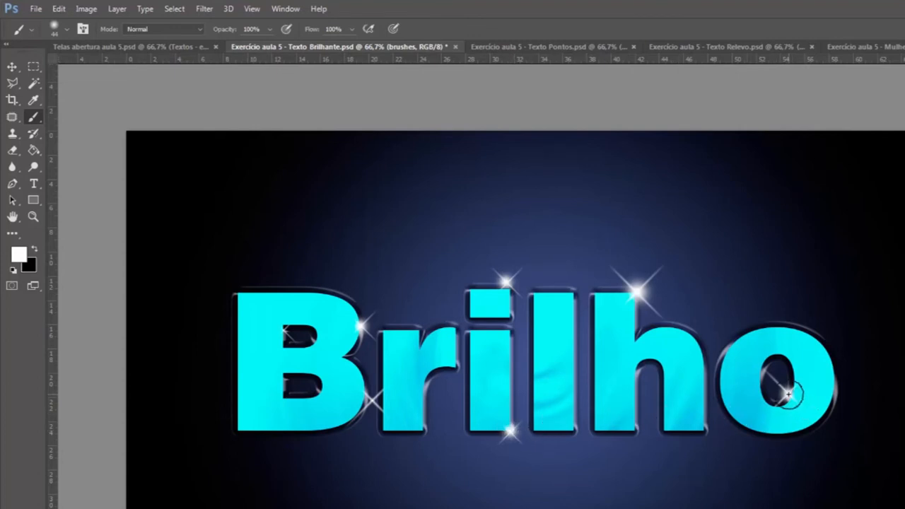
{"action": "left_click", "coordinate": [372, 401]}
{"action": "left_click", "coordinate": [282, 331]}
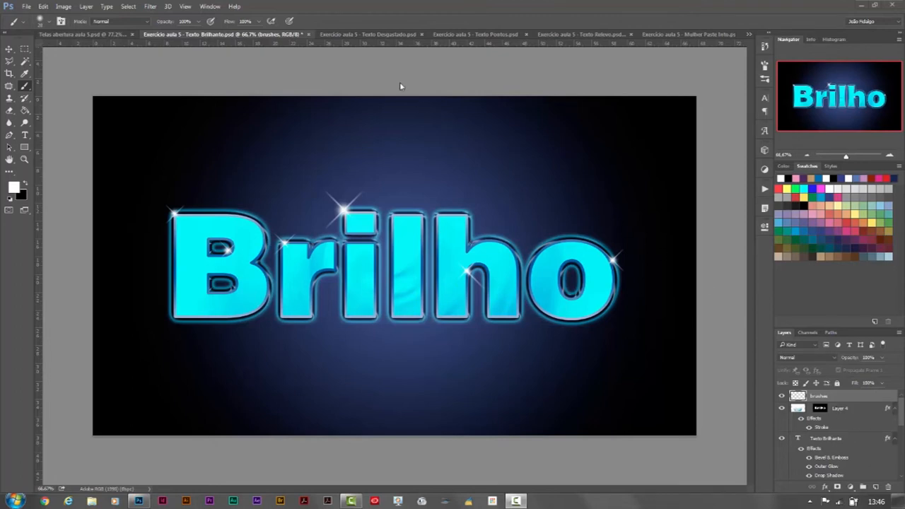
Step: Switch to the Exercício aula 5 - Texto Desgastado document and hide its top Desgaste com máscara text and textura desgaste layers
{"action": "left_click", "coordinate": [366, 35]}
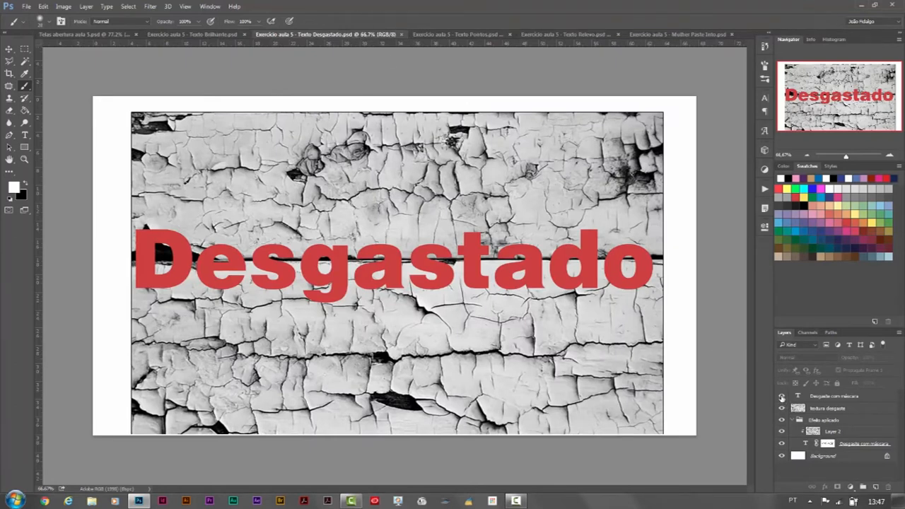
{"action": "left_click", "coordinate": [782, 398]}
{"action": "left_click", "coordinate": [782, 409]}
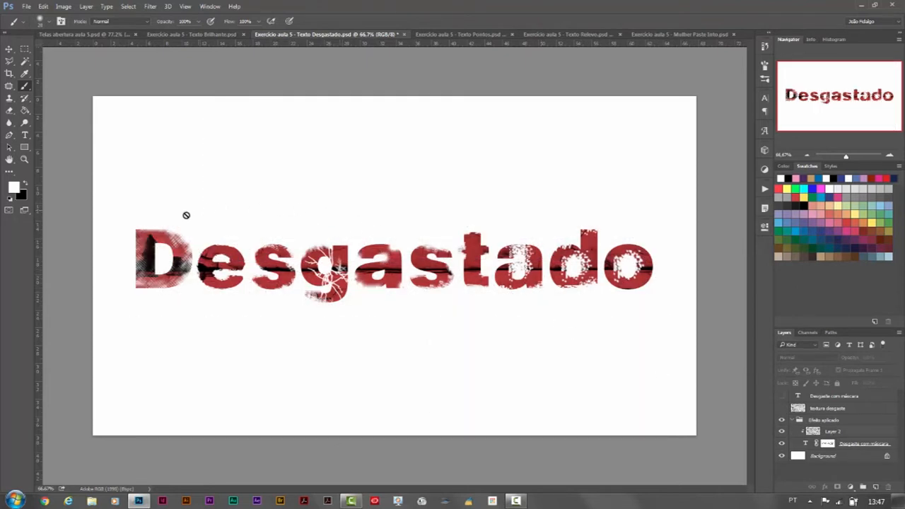
Step: Examine the worn edges and texture of the finished Desgastado letters up close, ending with the whole document fitted on screen
{"action": "left_click_drag", "start_coordinate": [848, 157], "coordinate": [851, 157]}
{"action": "left_click_drag", "start_coordinate": [844, 104], "coordinate": [821, 104]}
{"action": "left_click_drag", "start_coordinate": [820, 105], "coordinate": [819, 105]}
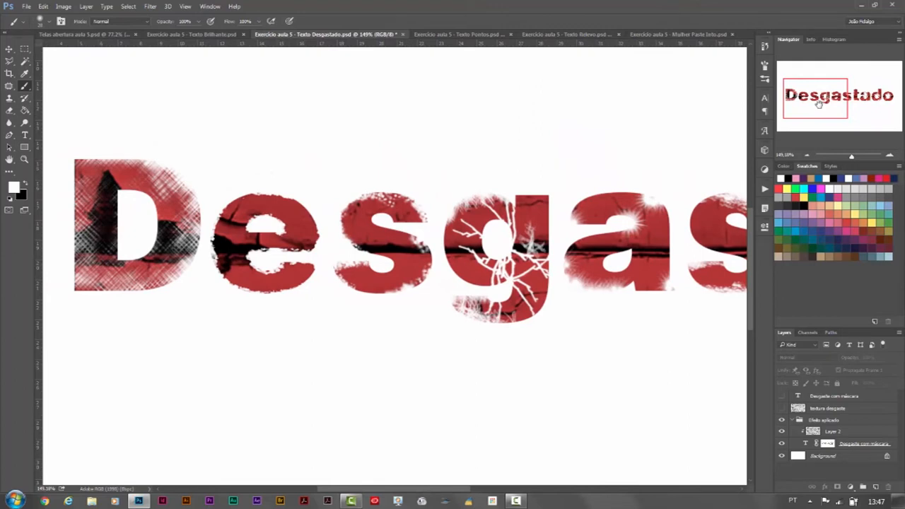
{"action": "left_click", "coordinate": [186, 7]}
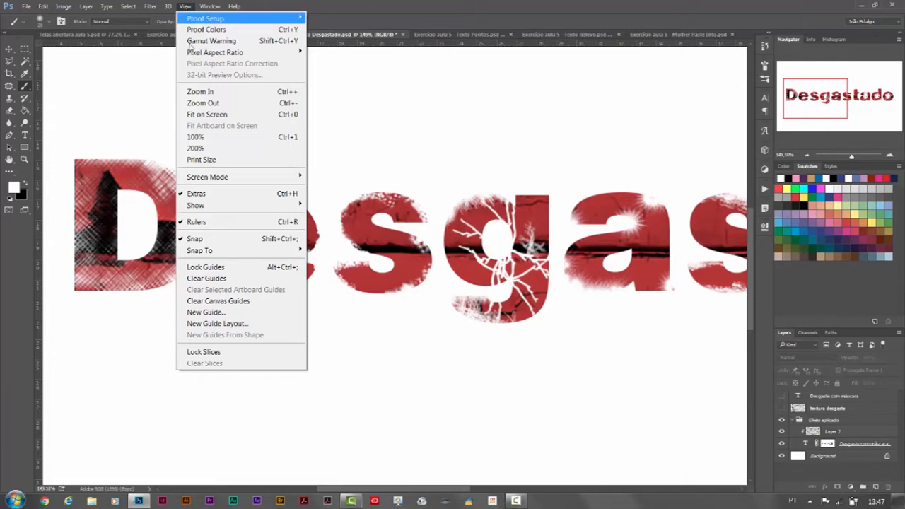
{"action": "left_click", "coordinate": [225, 116]}
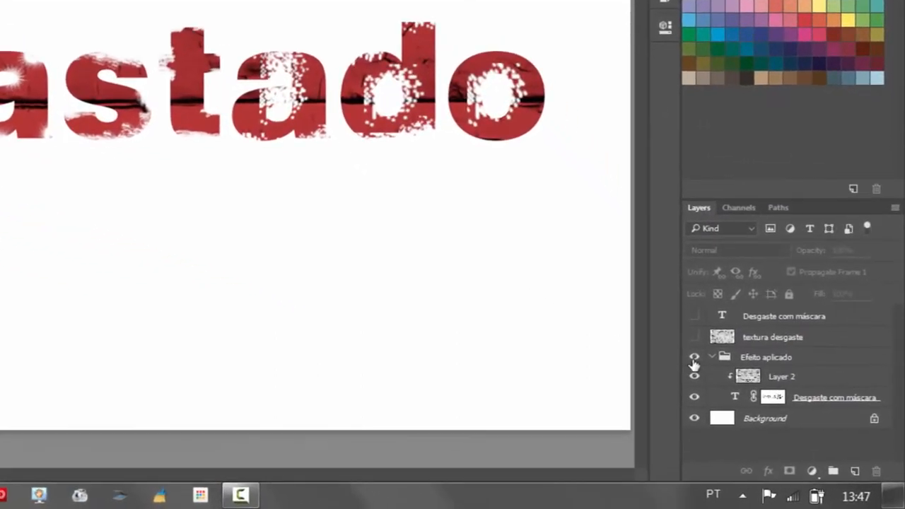
Step: Show only the top Desgaste com máscara text layer over the background and add a layer mask to it
{"action": "left_click", "coordinate": [694, 358]}
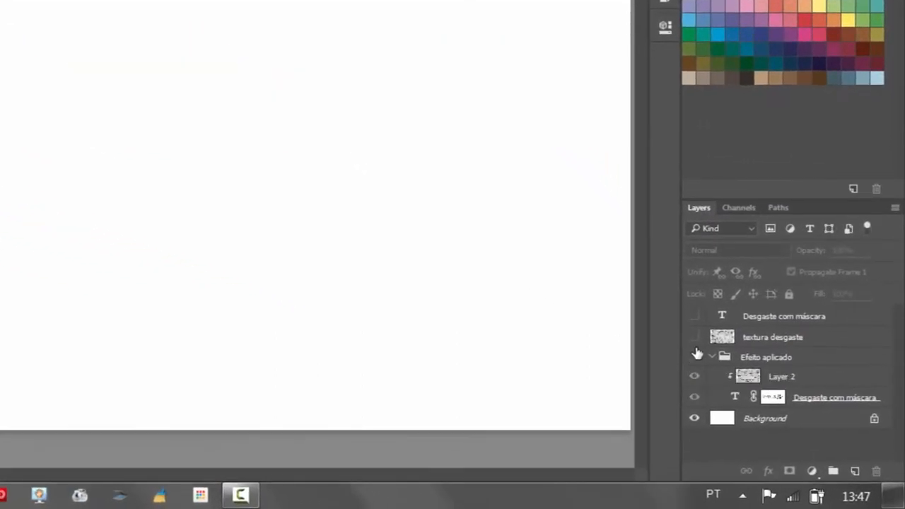
{"action": "left_click", "coordinate": [694, 339]}
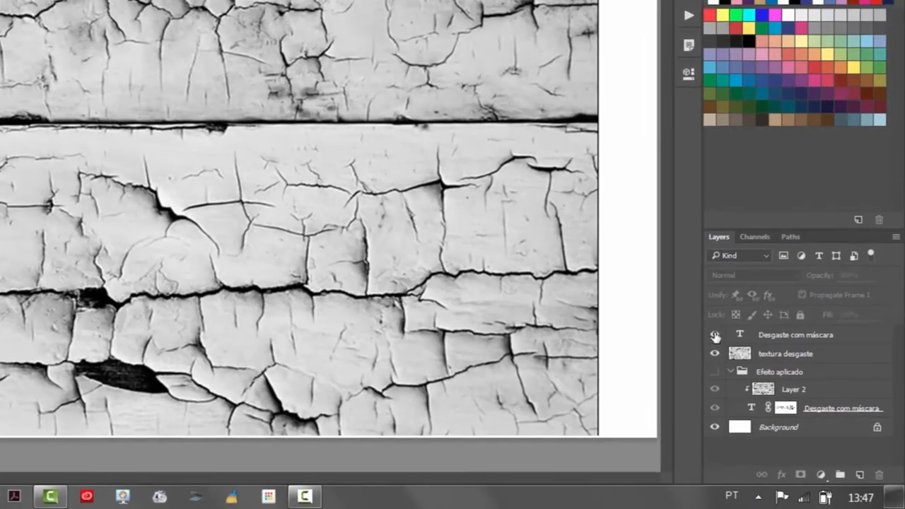
{"action": "left_click", "coordinate": [694, 317]}
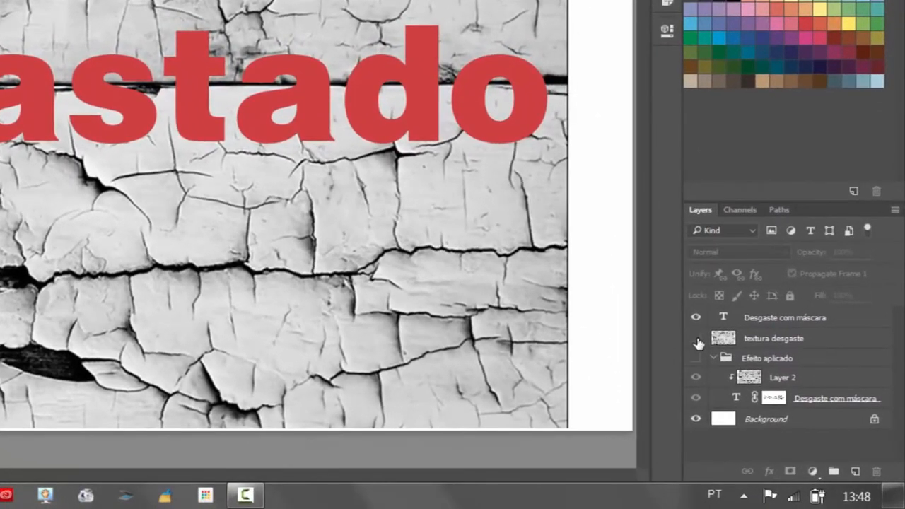
{"action": "left_click", "coordinate": [781, 408]}
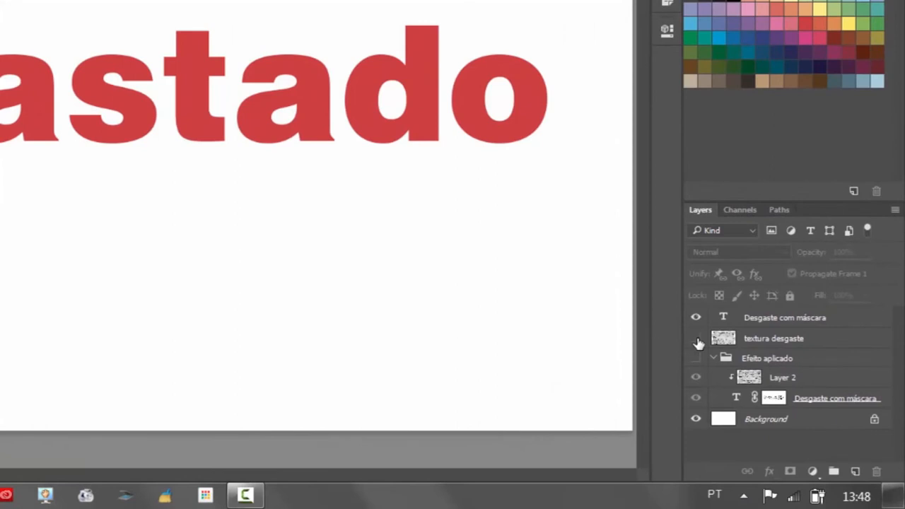
{"action": "left_click", "coordinate": [786, 322]}
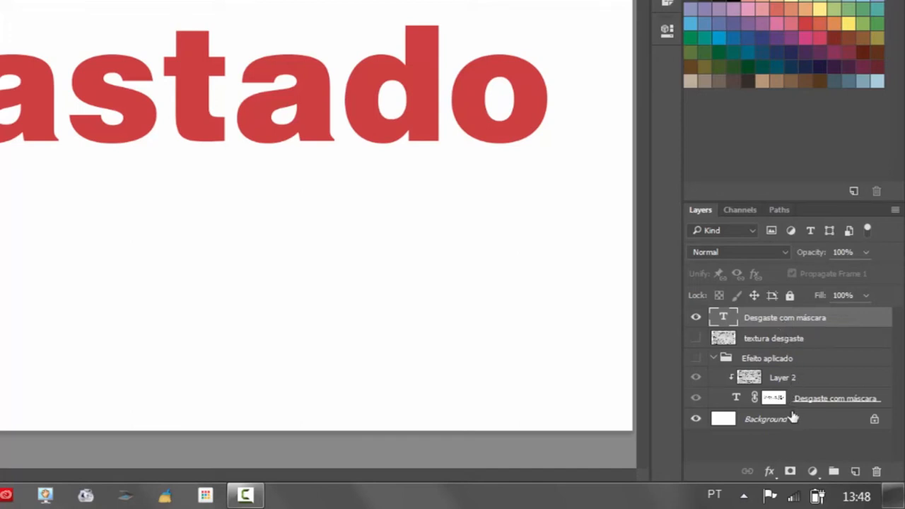
{"action": "left_click", "coordinate": [791, 473]}
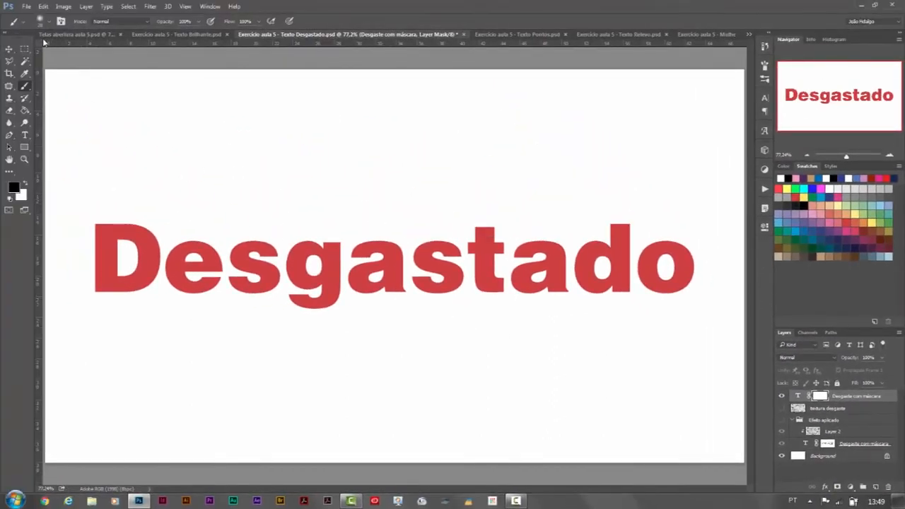
Step: Wear away the top edge of the D by painting black on the layer mask with the Chalk 36 pixels brush
{"action": "left_click", "coordinate": [47, 22]}
{"action": "mouse_move", "coordinate": [198, 129]}
{"action": "left_mouse_down"}
{"action": "mouse_move", "coordinate": [225, 266]}
{"action": "mouse_move", "coordinate": [208, 267]}
{"action": "left_mouse_up"}
{"action": "left_click", "coordinate": [88, 304]}
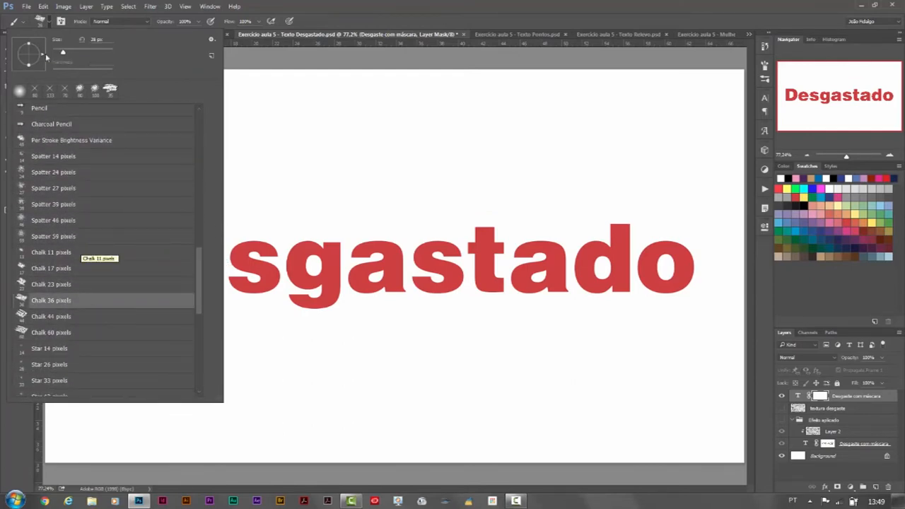
{"action": "left_click", "coordinate": [49, 22]}
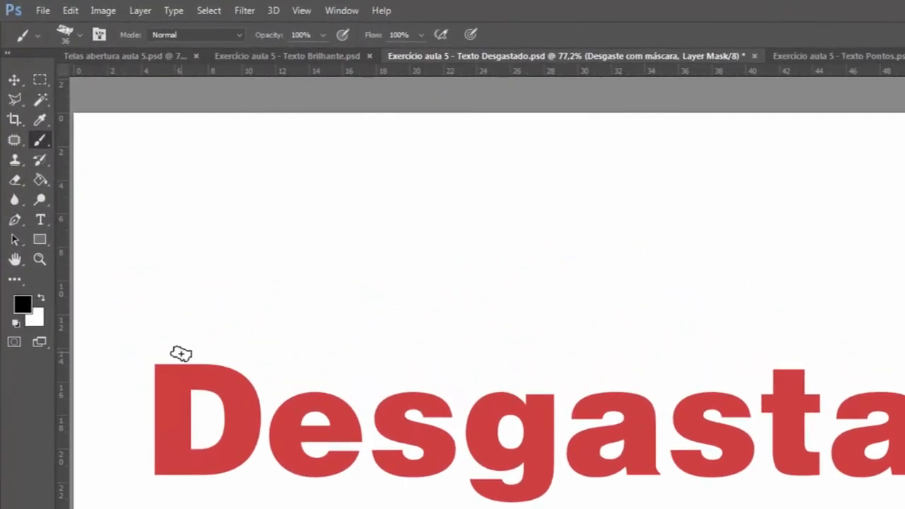
{"action": "mouse_move", "coordinate": [158, 357]}
{"action": "left_mouse_down"}
{"action": "mouse_move", "coordinate": [255, 375]}
{"action": "mouse_move", "coordinate": [166, 363]}
{"action": "mouse_move", "coordinate": [145, 389]}
{"action": "mouse_move", "coordinate": [175, 356]}
{"action": "mouse_move", "coordinate": [148, 386]}
{"action": "mouse_move", "coordinate": [185, 363]}
{"action": "mouse_move", "coordinate": [154, 381]}
{"action": "left_mouse_up"}
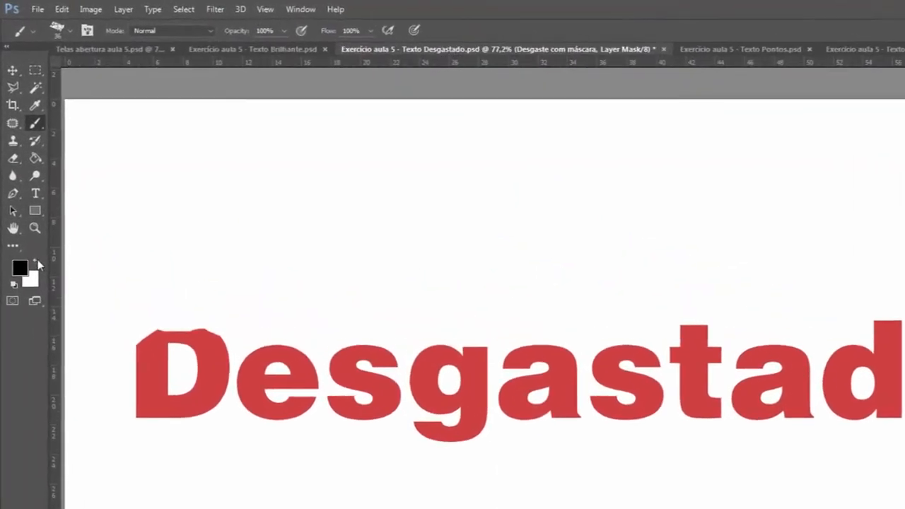
Step: Restore the worn top edge of the D by painting white on the layer mask
{"action": "left_click", "coordinate": [26, 184]}
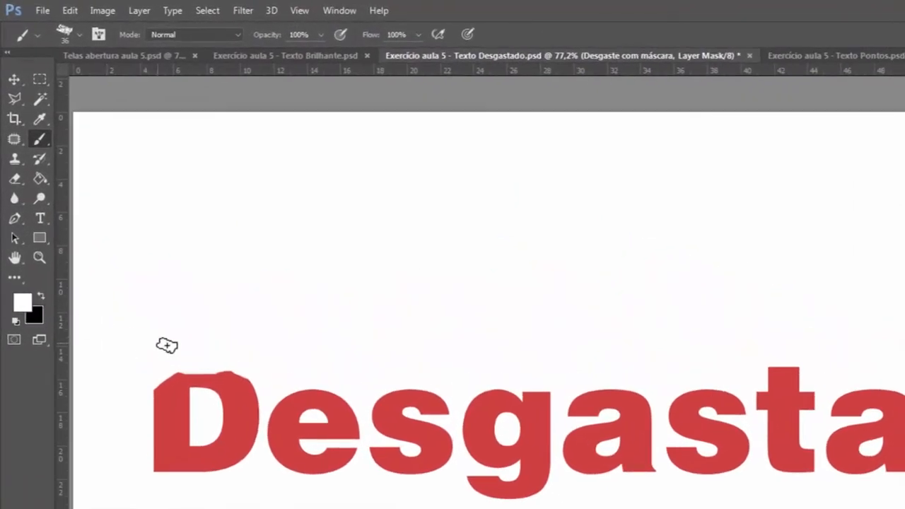
{"action": "mouse_move", "coordinate": [165, 344]}
{"action": "left_mouse_down"}
{"action": "mouse_move", "coordinate": [145, 410]}
{"action": "mouse_move", "coordinate": [193, 337]}
{"action": "mouse_move", "coordinate": [173, 386]}
{"action": "mouse_move", "coordinate": [219, 349]}
{"action": "mouse_move", "coordinate": [189, 391]}
{"action": "mouse_move", "coordinate": [247, 348]}
{"action": "mouse_move", "coordinate": [205, 397]}
{"action": "mouse_move", "coordinate": [253, 360]}
{"action": "mouse_move", "coordinate": [208, 412]}
{"action": "mouse_move", "coordinate": [256, 363]}
{"action": "left_mouse_up"}
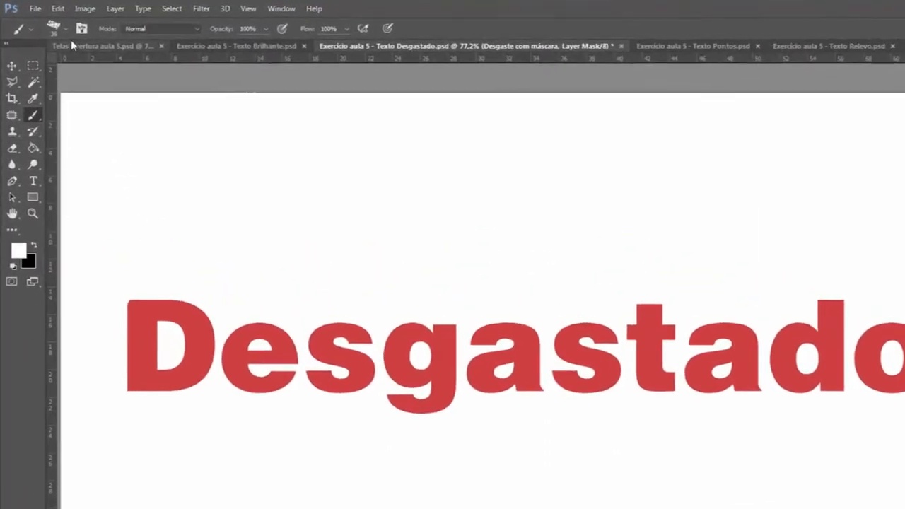
Step: Replace the brush list with the Assorted Brushes set and choose the Crosshatch 4 brush
{"action": "left_click", "coordinate": [49, 22]}
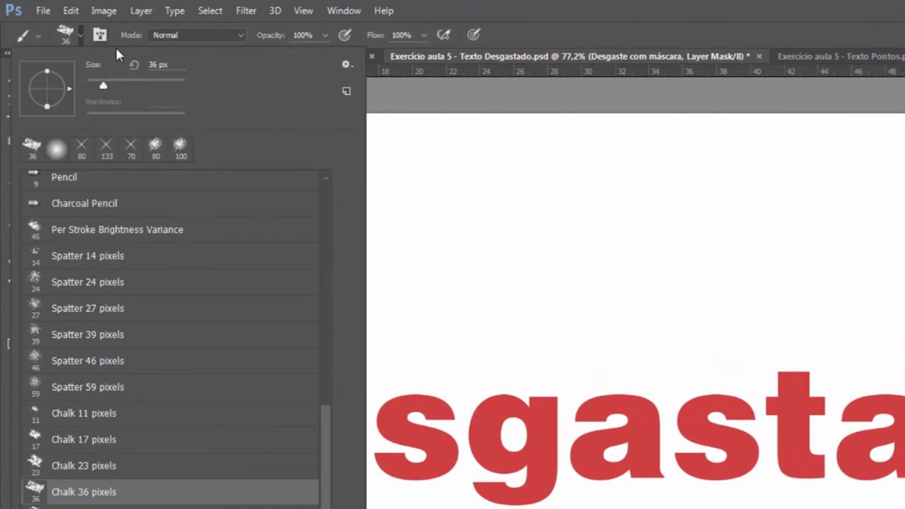
{"action": "left_click", "coordinate": [346, 65]}
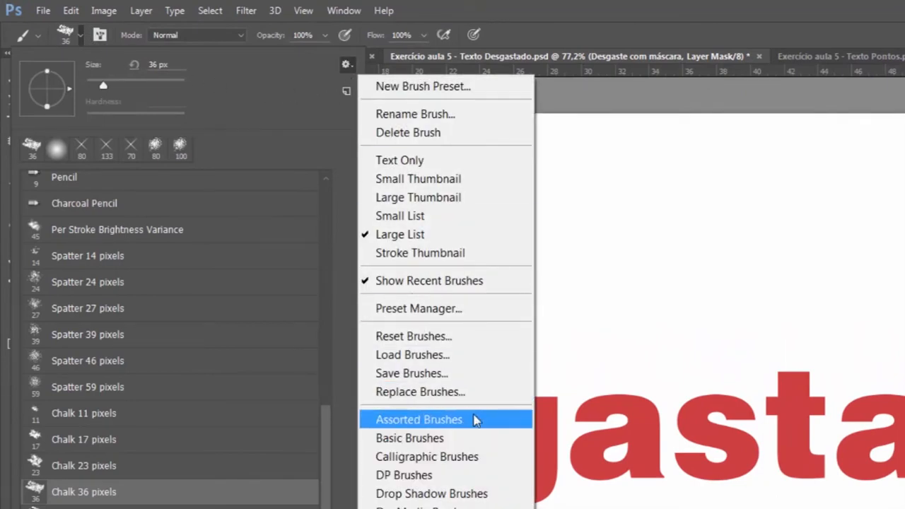
{"action": "left_click", "coordinate": [475, 419]}
{"action": "left_click", "coordinate": [657, 306]}
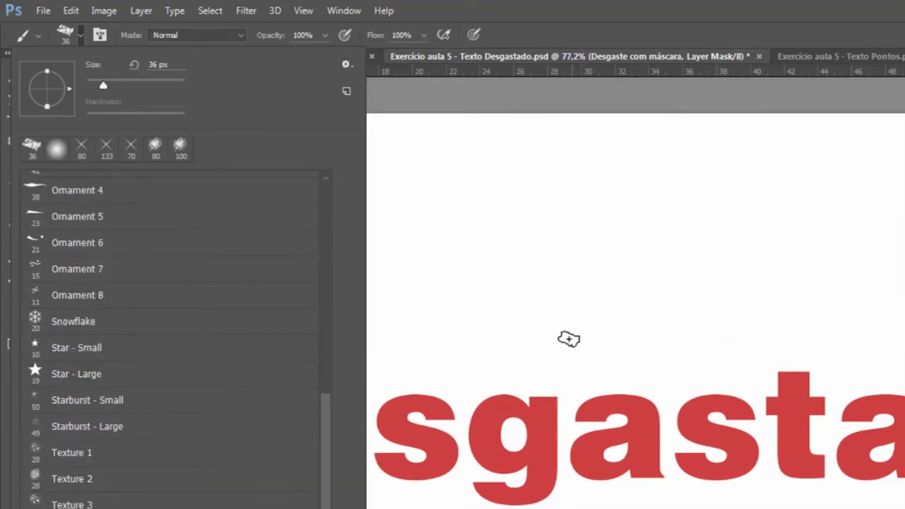
{"action": "mouse_move", "coordinate": [323, 441]}
{"action": "left_mouse_down"}
{"action": "mouse_move", "coordinate": [335, 352]}
{"action": "mouse_move", "coordinate": [335, 205]}
{"action": "left_mouse_up"}
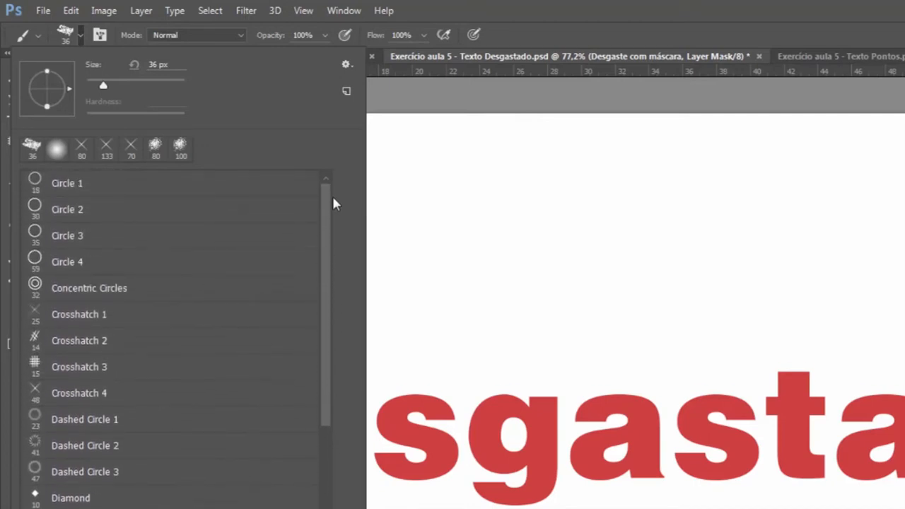
{"action": "left_click", "coordinate": [99, 393]}
{"action": "left_click", "coordinate": [81, 34]}
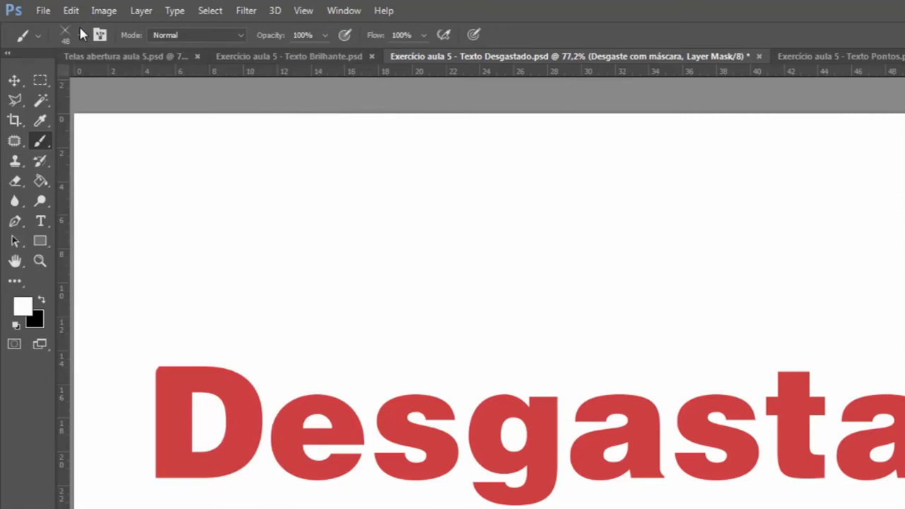
Step: Wear away the bottom edge of the D by painting black on the mask with Crosshatch 4
{"action": "left_click", "coordinate": [44, 301]}
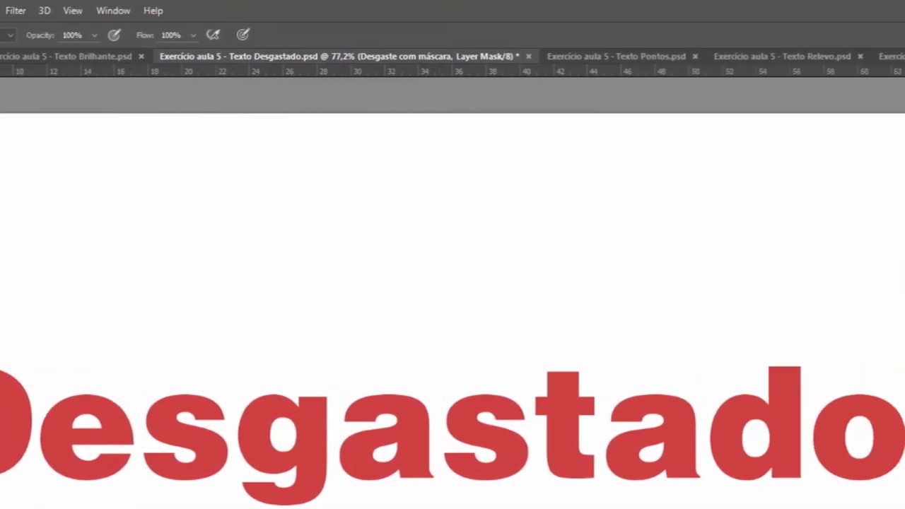
{"action": "left_click_drag", "start_coordinate": [810, 259], "coordinate": [827, 259]}
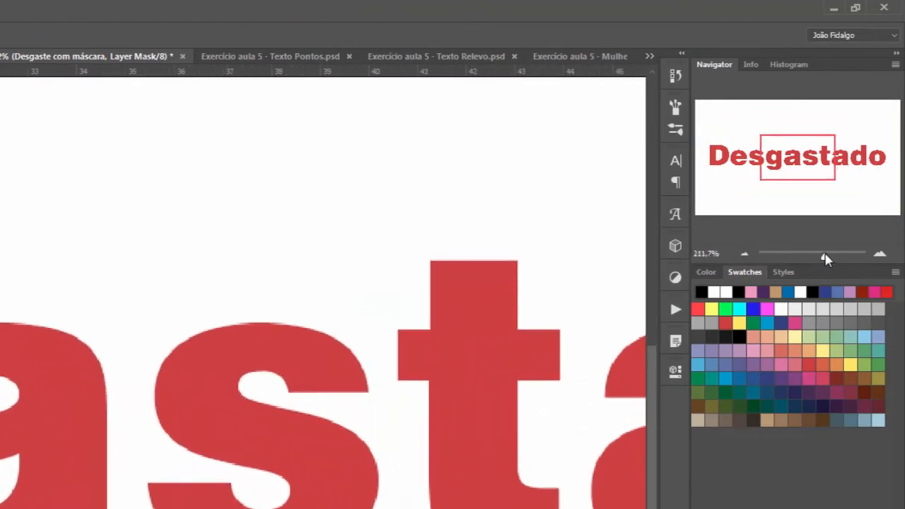
{"action": "left_click_drag", "start_coordinate": [812, 169], "coordinate": [730, 165]}
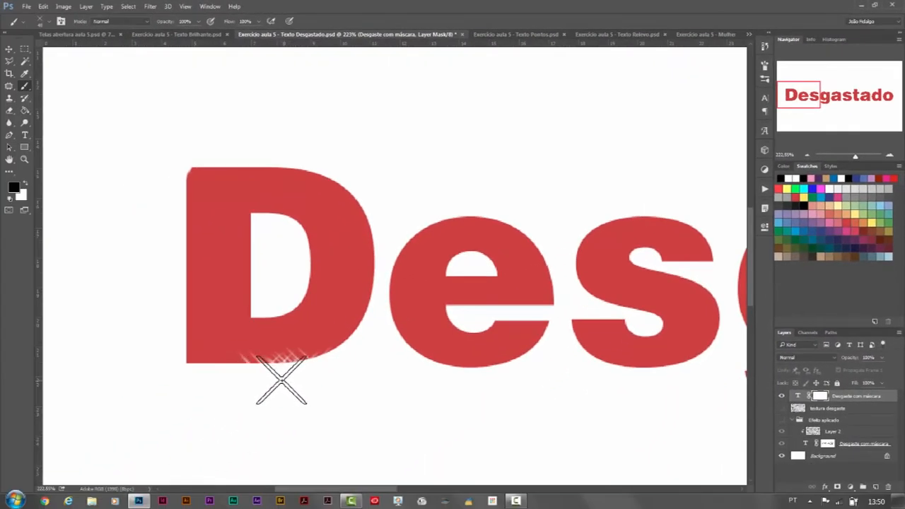
{"action": "mouse_move", "coordinate": [283, 384]}
{"action": "left_mouse_down"}
{"action": "mouse_move", "coordinate": [254, 369]}
{"action": "mouse_move", "coordinate": [198, 377]}
{"action": "left_mouse_up"}
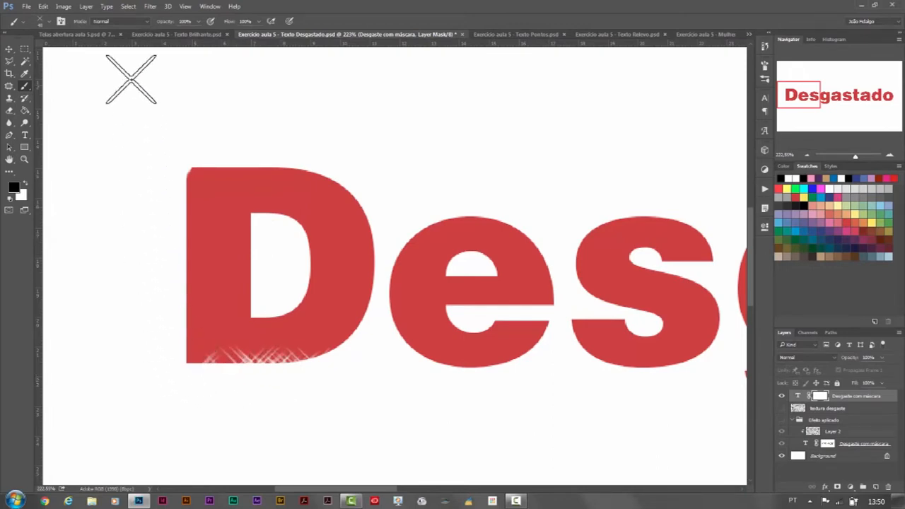
Step: Reduce the Crosshatch 4 brush to 12 px and wear the D's bottom edge more finely from its lower left corner
{"action": "left_click", "coordinate": [51, 23]}
{"action": "left_click_drag", "start_coordinate": [66, 55], "coordinate": [60, 55]}
{"action": "key", "text": "Return"}
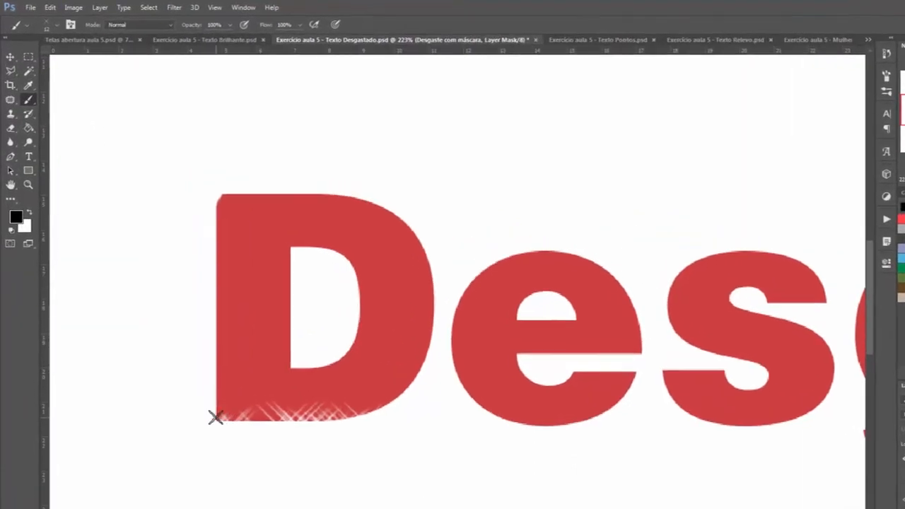
{"action": "mouse_move", "coordinate": [237, 450]}
{"action": "left_mouse_down"}
{"action": "mouse_move", "coordinate": [334, 455]}
{"action": "mouse_move", "coordinate": [389, 437]}
{"action": "mouse_move", "coordinate": [354, 449]}
{"action": "left_mouse_up"}
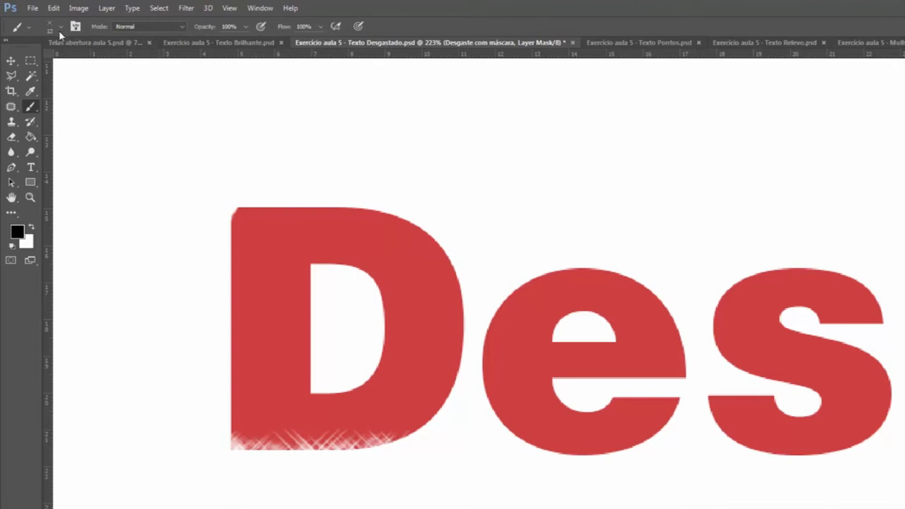
Step: Enlarge the Crosshatch 4 brush to 77 px and scratch the D's upper and side edges and the upper left of the e
{"action": "left_click", "coordinate": [59, 27]}
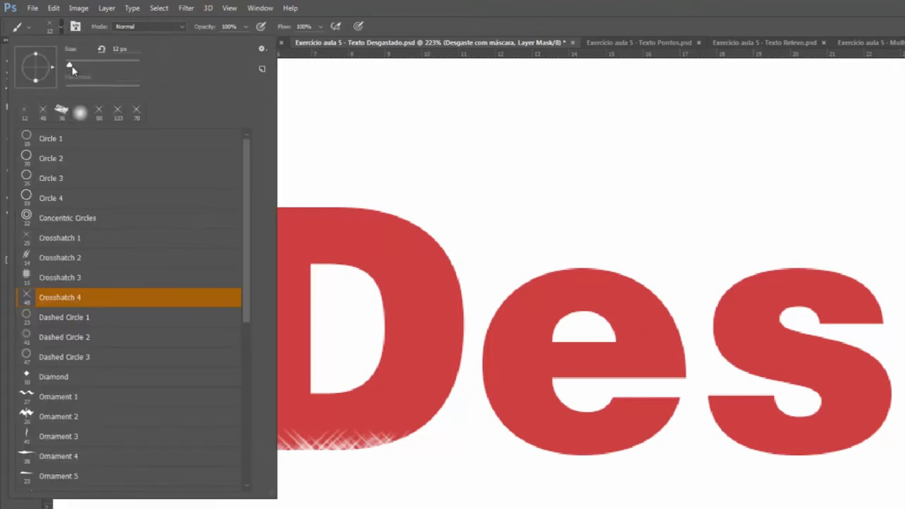
{"action": "left_click_drag", "start_coordinate": [70, 65], "coordinate": [92, 64]}
{"action": "key", "text": "Return"}
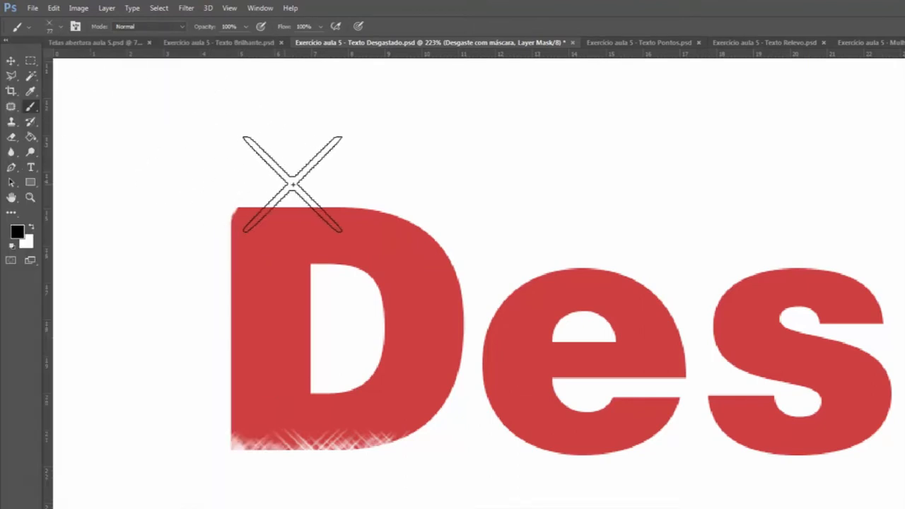
{"action": "mouse_move", "coordinate": [271, 262]}
{"action": "left_mouse_down"}
{"action": "mouse_move", "coordinate": [295, 216]}
{"action": "mouse_move", "coordinate": [278, 197]}
{"action": "mouse_move", "coordinate": [218, 223]}
{"action": "mouse_move", "coordinate": [234, 208]}
{"action": "mouse_move", "coordinate": [295, 203]}
{"action": "mouse_move", "coordinate": [248, 204]}
{"action": "mouse_move", "coordinate": [241, 220]}
{"action": "mouse_move", "coordinate": [244, 190]}
{"action": "mouse_move", "coordinate": [225, 264]}
{"action": "mouse_move", "coordinate": [224, 322]}
{"action": "mouse_move", "coordinate": [229, 314]}
{"action": "mouse_move", "coordinate": [264, 344]}
{"action": "left_mouse_up"}
{"action": "mouse_move", "coordinate": [479, 231]}
{"action": "left_mouse_down"}
{"action": "mouse_move", "coordinate": [454, 264]}
{"action": "mouse_move", "coordinate": [475, 228]}
{"action": "mouse_move", "coordinate": [435, 214]}
{"action": "mouse_move", "coordinate": [488, 298]}
{"action": "left_mouse_up"}
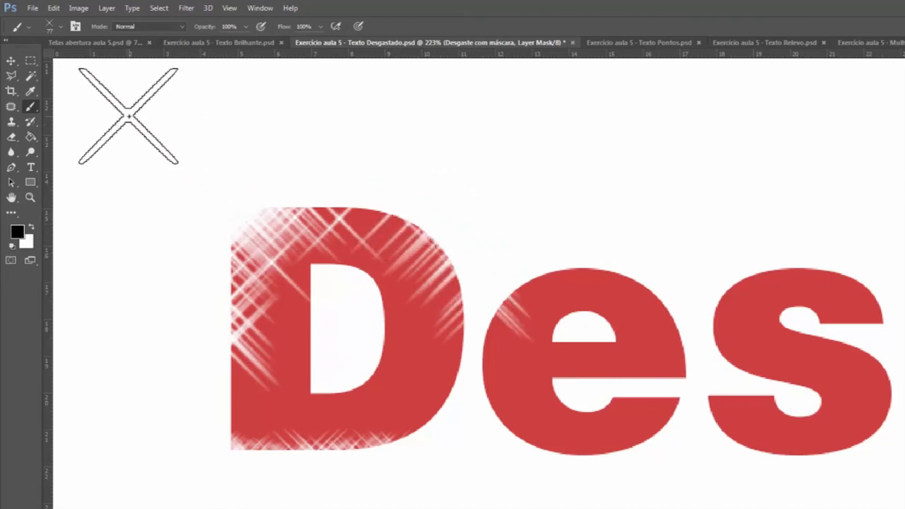
Step: Wear away the D's lower left corner and upper right curve with the Crosshatch 3 brush at 64 px
{"action": "left_click", "coordinate": [62, 26]}
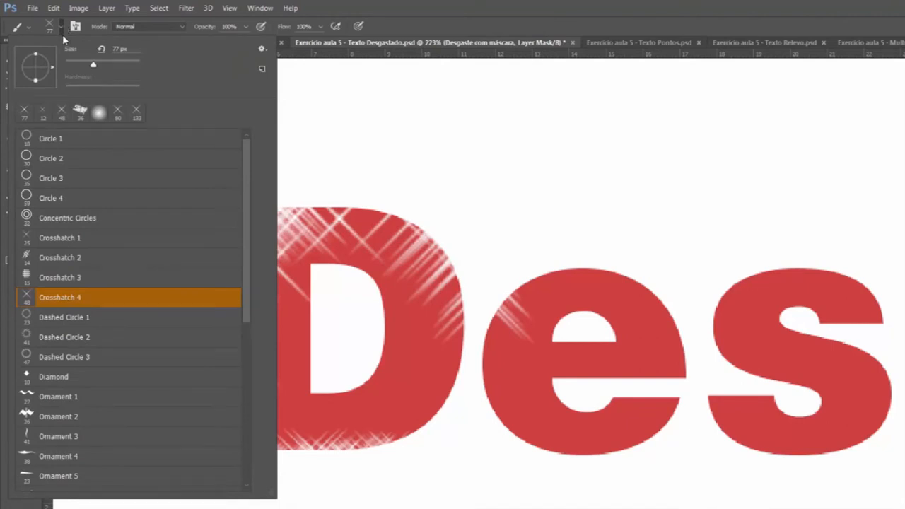
{"action": "left_click", "coordinate": [63, 281]}
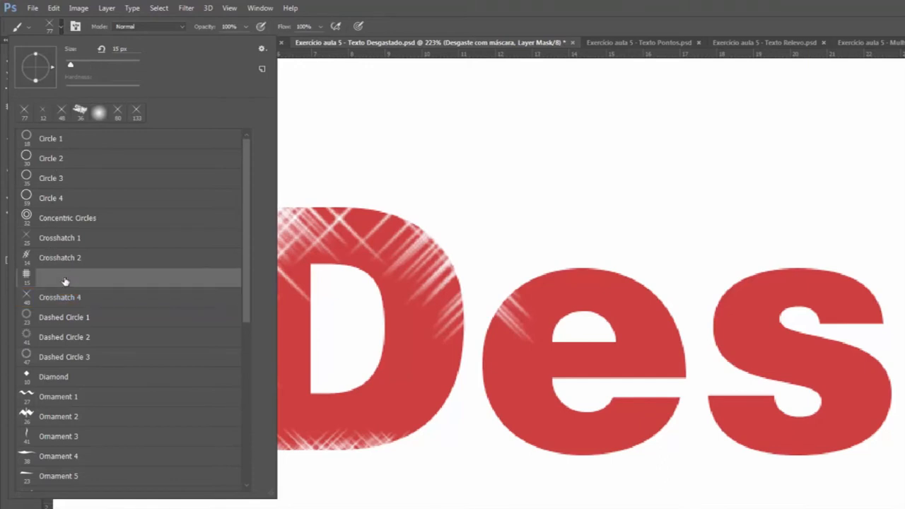
{"action": "left_click", "coordinate": [63, 27]}
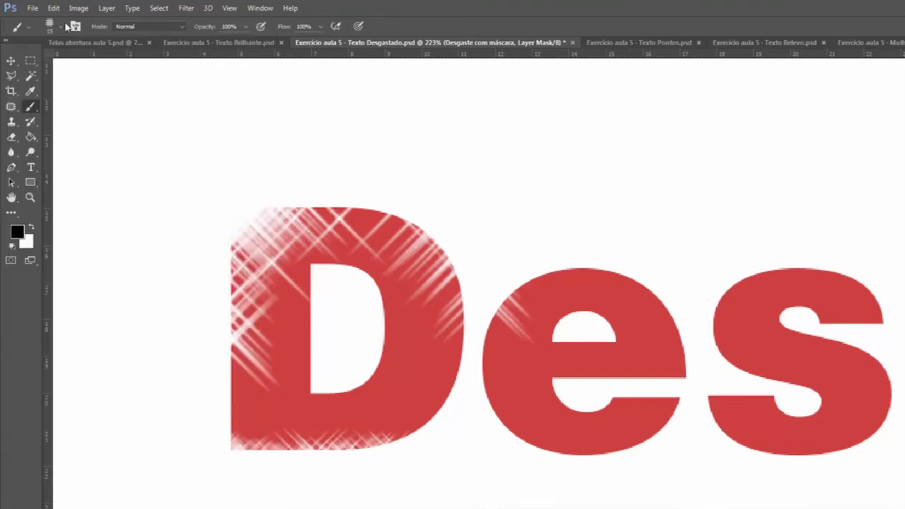
{"action": "left_click", "coordinate": [61, 27]}
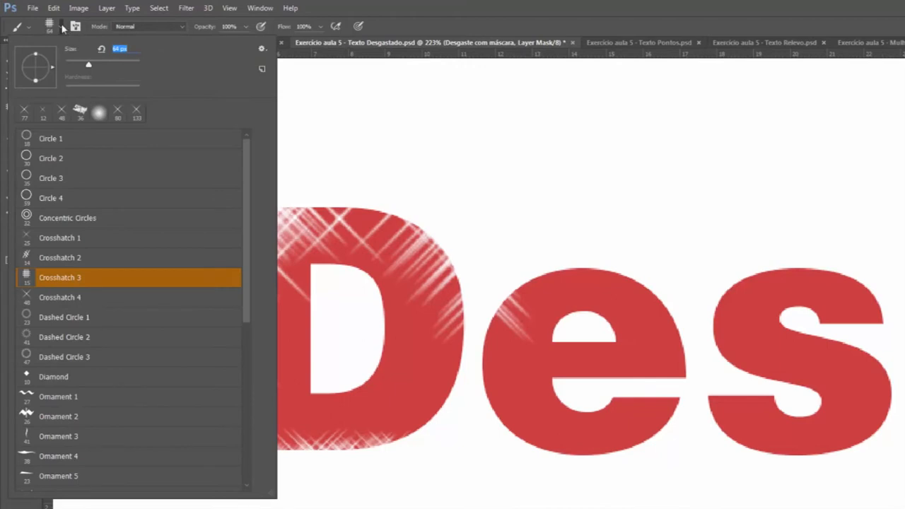
{"action": "left_click", "coordinate": [62, 28]}
{"action": "left_click", "coordinate": [247, 426]}
{"action": "mouse_move", "coordinate": [220, 445]}
{"action": "left_mouse_down"}
{"action": "mouse_move", "coordinate": [238, 472]}
{"action": "mouse_move", "coordinate": [312, 478]}
{"action": "mouse_move", "coordinate": [250, 474]}
{"action": "mouse_move", "coordinate": [185, 413]}
{"action": "left_mouse_up"}
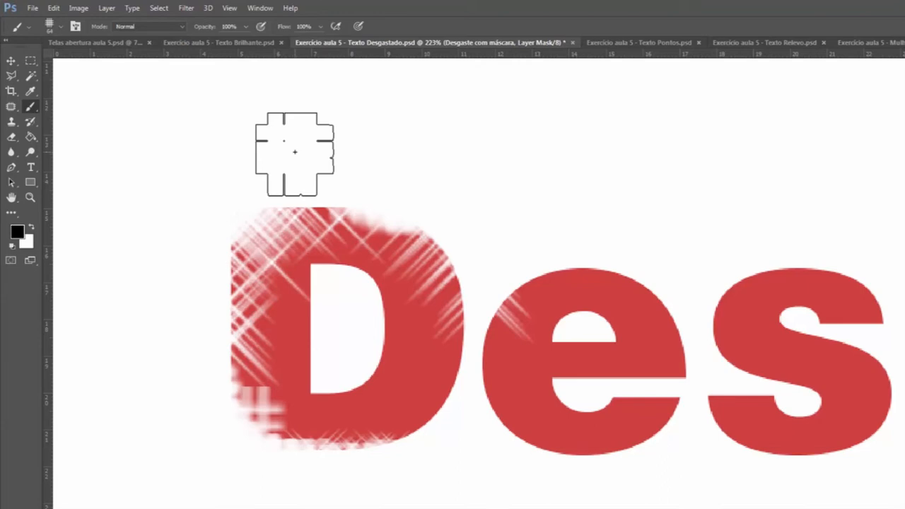
Step: Replace the brush list with the Dry Media Brushes set and choose the Chalk - Dark brush
{"action": "left_click", "coordinate": [62, 27]}
{"action": "left_click", "coordinate": [262, 51]}
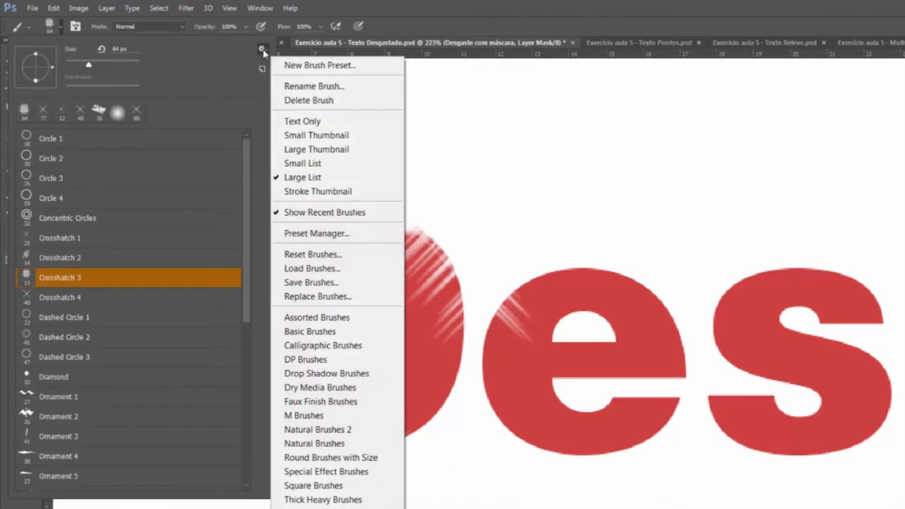
{"action": "left_click", "coordinate": [321, 387]}
{"action": "left_click", "coordinate": [532, 233]}
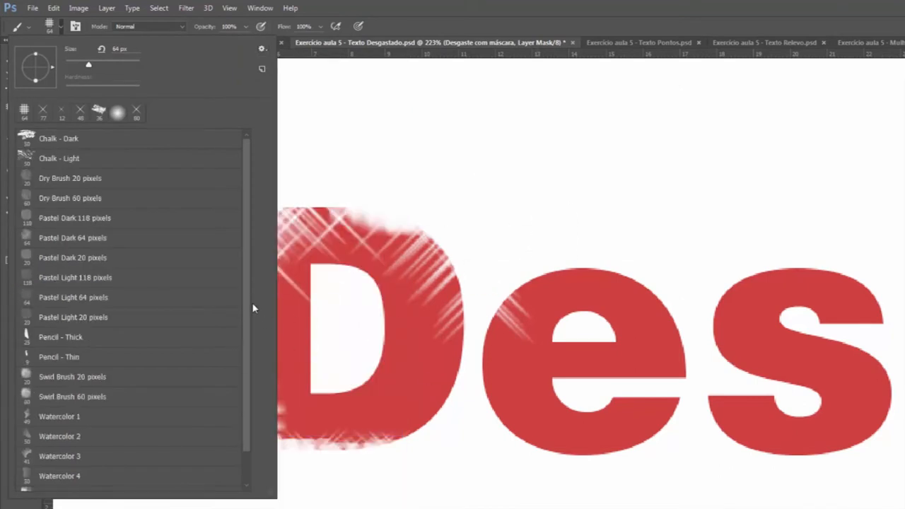
{"action": "left_click", "coordinate": [91, 144]}
Step: Wear away the top of the e and the D's lower and inner edges with Chalk - Dark at 95 px
{"action": "left_click", "coordinate": [559, 250]}
{"action": "mouse_move", "coordinate": [560, 250]}
{"action": "left_mouse_down"}
{"action": "mouse_move", "coordinate": [646, 485]}
{"action": "mouse_move", "coordinate": [460, 460]}
{"action": "mouse_move", "coordinate": [375, 475]}
{"action": "left_mouse_up"}
{"action": "mouse_move", "coordinate": [368, 354]}
{"action": "left_mouse_down"}
{"action": "mouse_move", "coordinate": [340, 274]}
{"action": "mouse_move", "coordinate": [354, 332]}
{"action": "left_mouse_up"}
Step: Set Chalk - Dark to 45 px and wear away the e's inner and lower edges and the first s's top and bottom
{"action": "left_click", "coordinate": [61, 29]}
{"action": "left_click_drag", "start_coordinate": [81, 64], "coordinate": [75, 65]}
{"action": "left_click", "coordinate": [566, 349]}
{"action": "left_click_drag", "start_coordinate": [607, 335], "coordinate": [600, 338]}
{"action": "left_click_drag", "start_coordinate": [676, 448], "coordinate": [606, 471]}
{"action": "left_click_drag", "start_coordinate": [439, 508], "coordinate": [514, 508]}
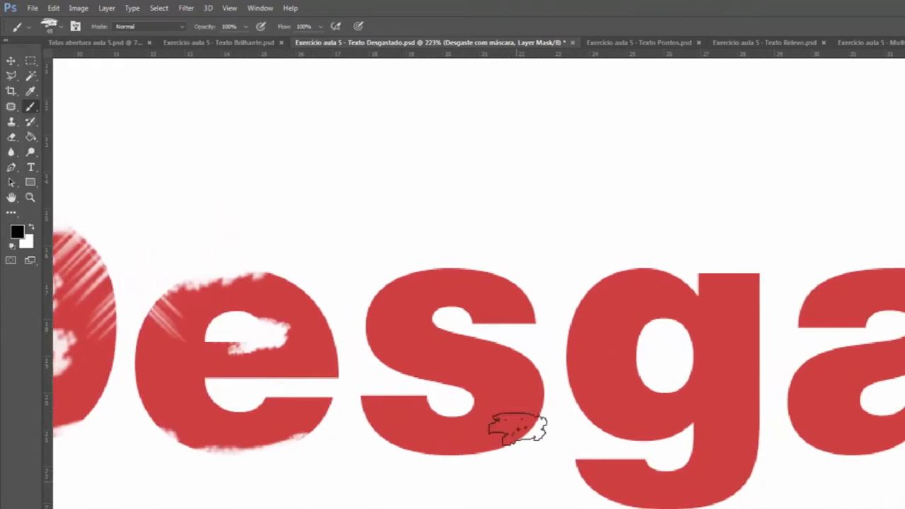
{"action": "mouse_move", "coordinate": [501, 257]}
{"action": "left_mouse_down"}
{"action": "mouse_move", "coordinate": [457, 253]}
{"action": "mouse_move", "coordinate": [523, 279]}
{"action": "left_mouse_up"}
{"action": "mouse_move", "coordinate": [505, 451]}
{"action": "left_mouse_down"}
{"action": "mouse_move", "coordinate": [434, 473]}
{"action": "mouse_move", "coordinate": [421, 467]}
{"action": "mouse_move", "coordinate": [454, 464]}
{"action": "mouse_move", "coordinate": [398, 456]}
{"action": "mouse_move", "coordinate": [449, 464]}
{"action": "mouse_move", "coordinate": [495, 454]}
{"action": "left_mouse_up"}
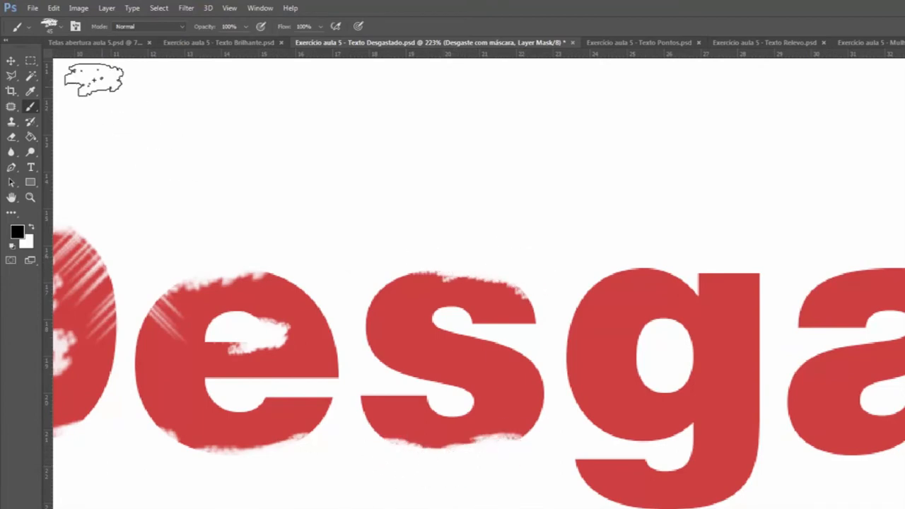
Step: Replace the brush list with the M Brushes set and dab the first s's upper left edge with a 54 px scattered-shape brush
{"action": "left_click", "coordinate": [61, 26]}
{"action": "left_click", "coordinate": [262, 48]}
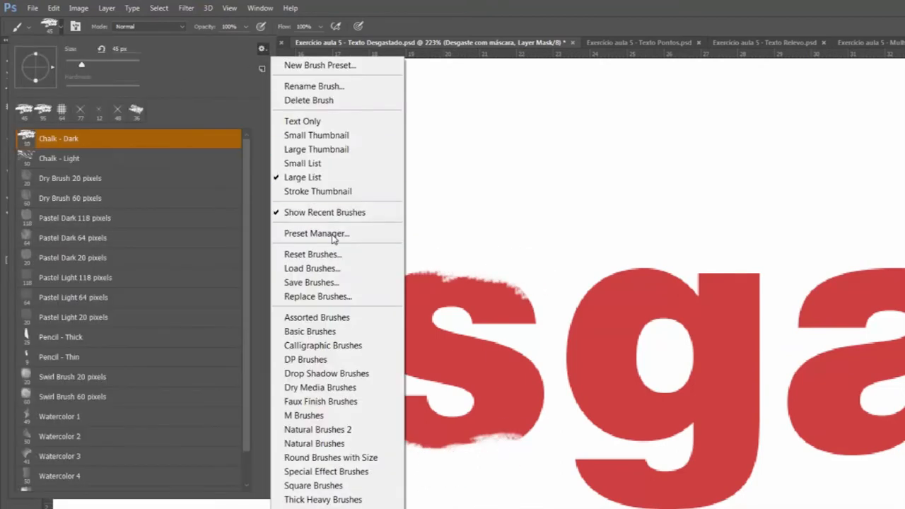
{"action": "left_click", "coordinate": [378, 415]}
{"action": "left_click", "coordinate": [542, 233]}
{"action": "left_click", "coordinate": [106, 279]}
{"action": "left_click", "coordinate": [409, 269]}
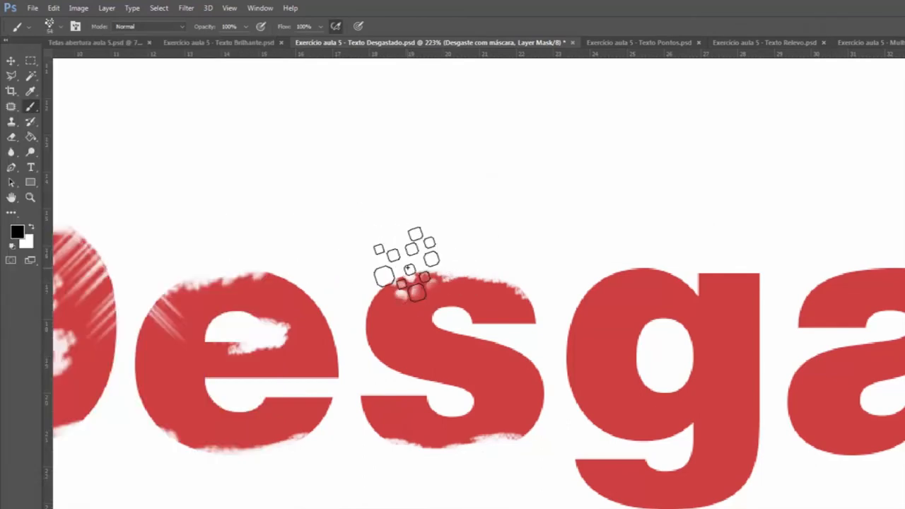
Step: Wear away the g's inner opening, bottom edge and top edges with the 54 px scattered-shape brush
{"action": "mouse_move", "coordinate": [659, 363]}
{"action": "left_mouse_down"}
{"action": "mouse_move", "coordinate": [671, 338]}
{"action": "mouse_move", "coordinate": [656, 326]}
{"action": "mouse_move", "coordinate": [664, 322]}
{"action": "left_mouse_up"}
{"action": "left_click_drag", "start_coordinate": [750, 488], "coordinate": [588, 502]}
{"action": "scroll", "coordinate": [588, 502], "scroll_direction": "right", "scroll_amount": 3}
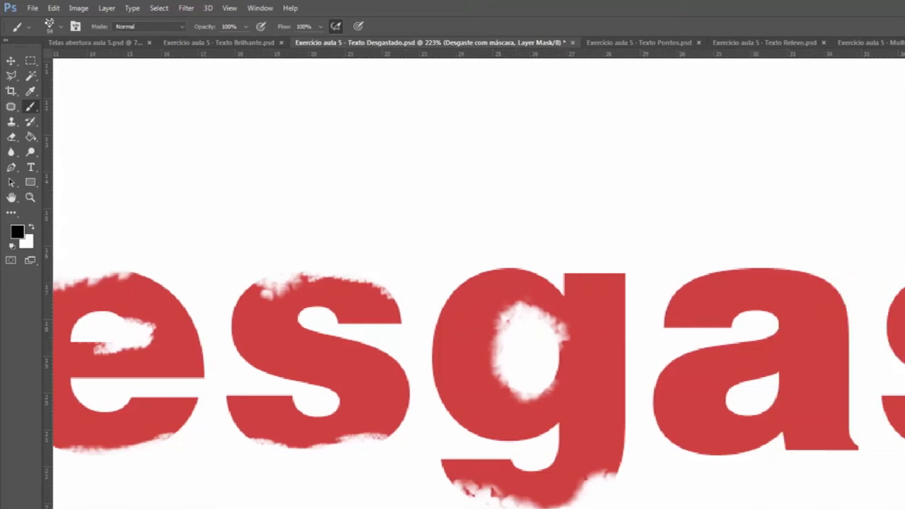
{"action": "scroll", "coordinate": [580, 488], "scroll_direction": "right", "scroll_amount": 2}
{"action": "left_click_drag", "start_coordinate": [532, 272], "coordinate": [505, 255]}
{"action": "left_click_drag", "start_coordinate": [434, 265], "coordinate": [382, 276]}
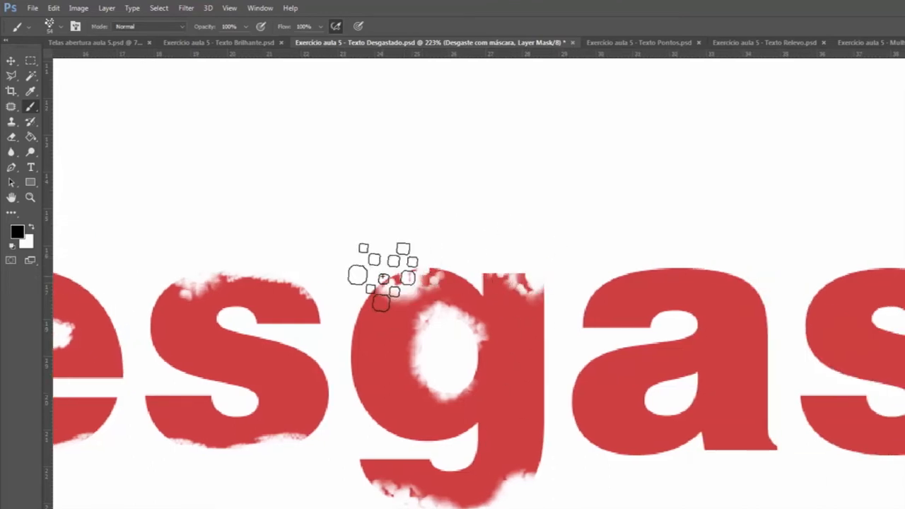
Step: Choose a grainy 46 px brush and wear away the first a's upper left, inner and bottom edges
{"action": "left_click", "coordinate": [63, 27]}
{"action": "left_click_drag", "start_coordinate": [249, 266], "coordinate": [248, 339]}
{"action": "left_click", "coordinate": [111, 240]}
{"action": "mouse_move", "coordinate": [624, 272]}
{"action": "left_mouse_down"}
{"action": "mouse_move", "coordinate": [587, 295]}
{"action": "mouse_move", "coordinate": [596, 305]}
{"action": "mouse_move", "coordinate": [587, 316]}
{"action": "mouse_move", "coordinate": [686, 279]}
{"action": "mouse_move", "coordinate": [677, 319]}
{"action": "mouse_move", "coordinate": [691, 323]}
{"action": "mouse_move", "coordinate": [764, 448]}
{"action": "mouse_move", "coordinate": [744, 469]}
{"action": "mouse_move", "coordinate": [535, 501]}
{"action": "left_mouse_up"}
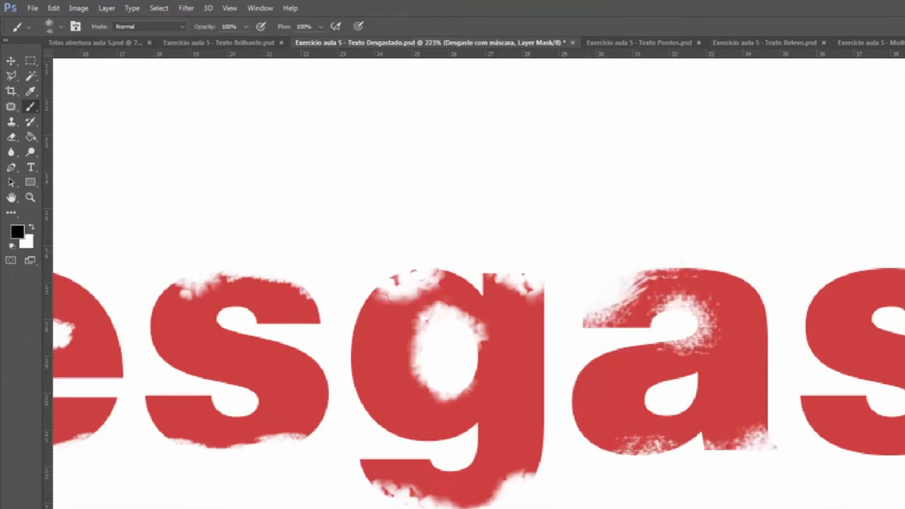
Step: Wear away the t's lower left, the second s's inner curves and the second a's upper opening with the 46 px brush
{"action": "scroll", "coordinate": [566, 499], "scroll_direction": "right", "scroll_amount": 7}
{"action": "left_click_drag", "start_coordinate": [543, 436], "coordinate": [590, 476]}
{"action": "left_click_drag", "start_coordinate": [400, 404], "coordinate": [419, 411]}
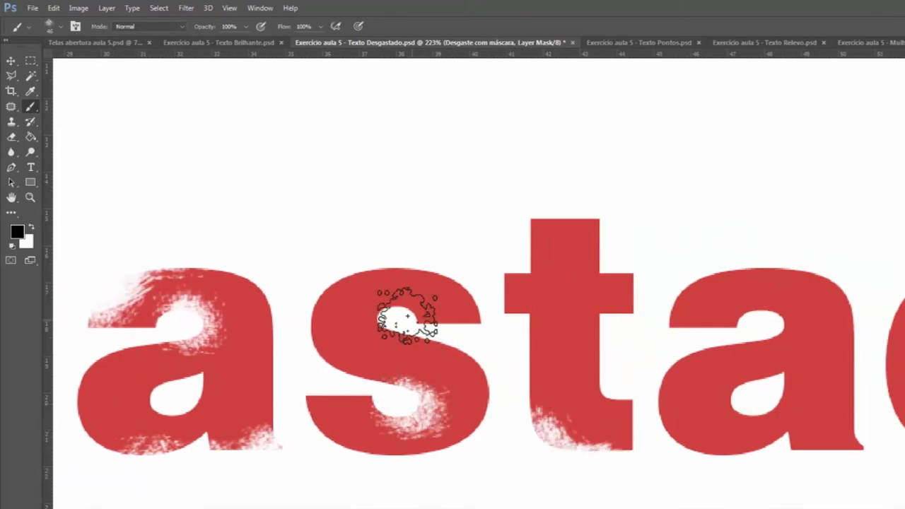
{"action": "left_click_drag", "start_coordinate": [408, 316], "coordinate": [406, 311]}
{"action": "mouse_move", "coordinate": [755, 321]}
{"action": "left_mouse_down"}
{"action": "mouse_move", "coordinate": [770, 322]}
{"action": "mouse_move", "coordinate": [741, 323]}
{"action": "left_mouse_up"}
Step: Load the Assorted Brushes set again and stamp the top of the t with Texture 4 at 86 px
{"action": "left_click", "coordinate": [61, 27]}
{"action": "left_click", "coordinate": [262, 49]}
{"action": "left_click", "coordinate": [360, 321]}
{"action": "key", "text": "Return"}
{"action": "left_click_drag", "start_coordinate": [244, 275], "coordinate": [239, 371]}
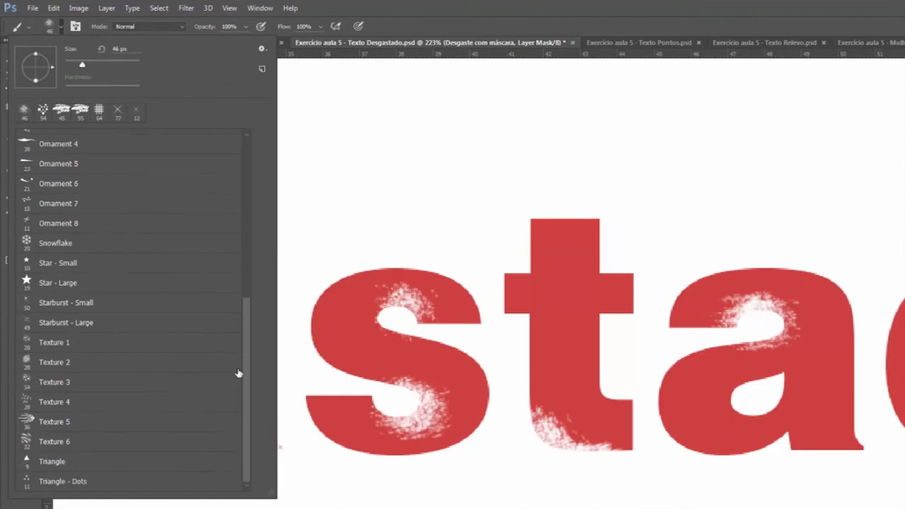
{"action": "left_click", "coordinate": [54, 403]}
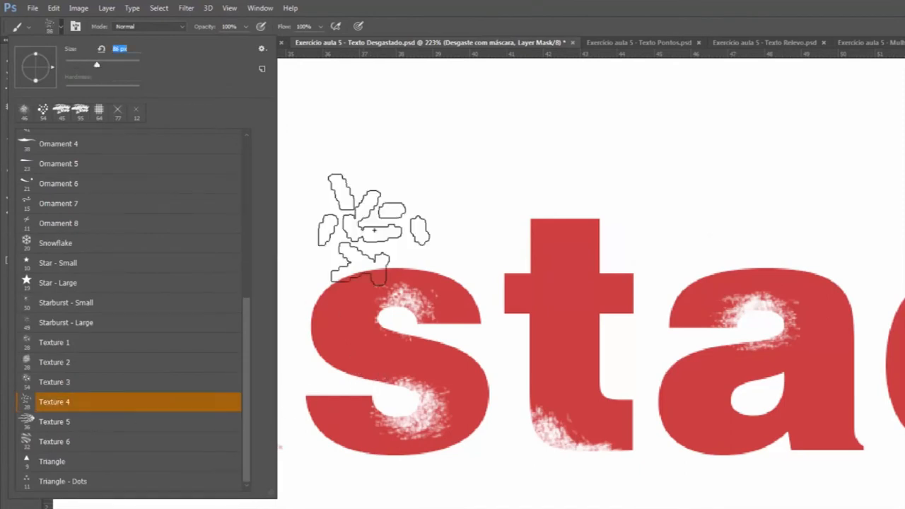
{"action": "left_click", "coordinate": [563, 226]}
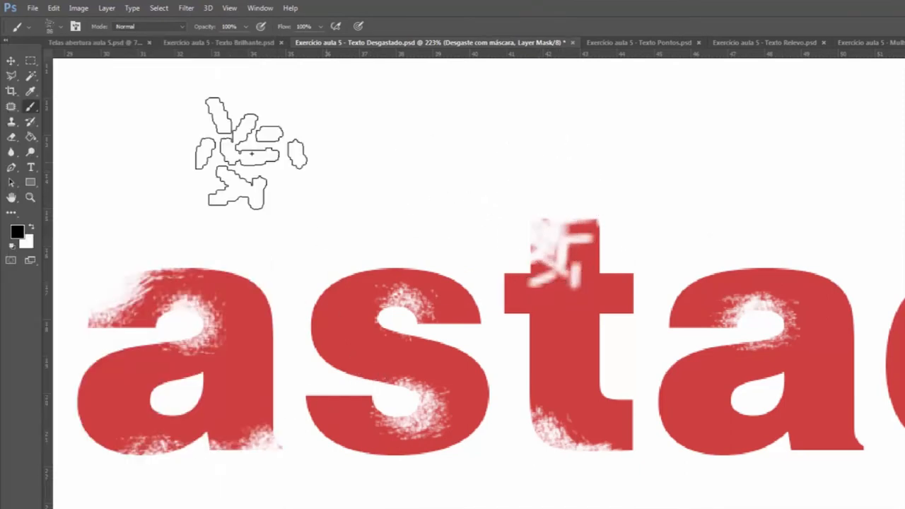
Step: Wear the second a's lower edges and the t's top and bottom with the Starburst - Small brush at 50 px
{"action": "left_click", "coordinate": [61, 27]}
{"action": "left_click", "coordinate": [55, 304]}
{"action": "left_click", "coordinate": [771, 381]}
{"action": "mouse_move", "coordinate": [703, 462]}
{"action": "left_mouse_down"}
{"action": "mouse_move", "coordinate": [747, 464]}
{"action": "mouse_move", "coordinate": [715, 468]}
{"action": "mouse_move", "coordinate": [677, 439]}
{"action": "mouse_move", "coordinate": [712, 464]}
{"action": "mouse_move", "coordinate": [602, 460]}
{"action": "left_mouse_up"}
{"action": "mouse_move", "coordinate": [536, 233]}
{"action": "left_mouse_down"}
{"action": "mouse_move", "coordinate": [541, 261]}
{"action": "mouse_move", "coordinate": [515, 268]}
{"action": "left_mouse_up"}
Step: Wear the first s's upper right edge and the second a's lower right edge with the Crosshatch 2 brush at 14 px
{"action": "left_click", "coordinate": [63, 27]}
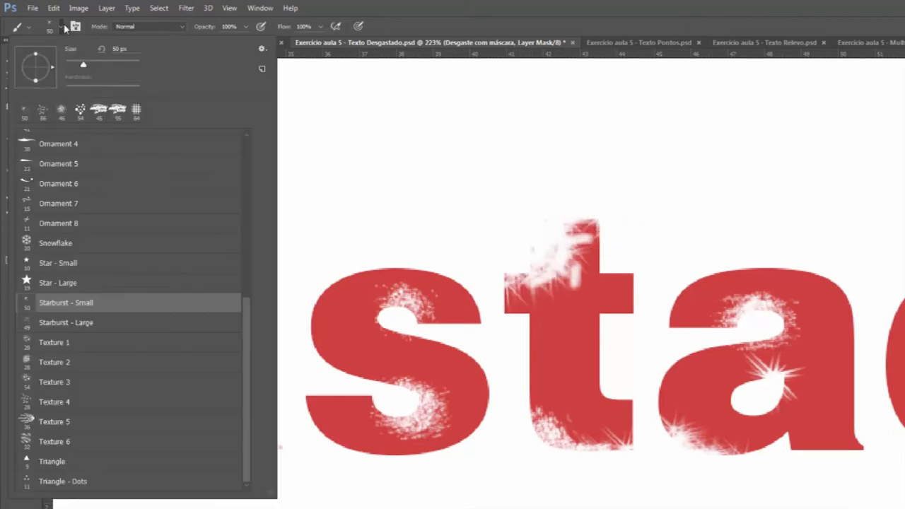
{"action": "left_click_drag", "start_coordinate": [241, 343], "coordinate": [285, 184]}
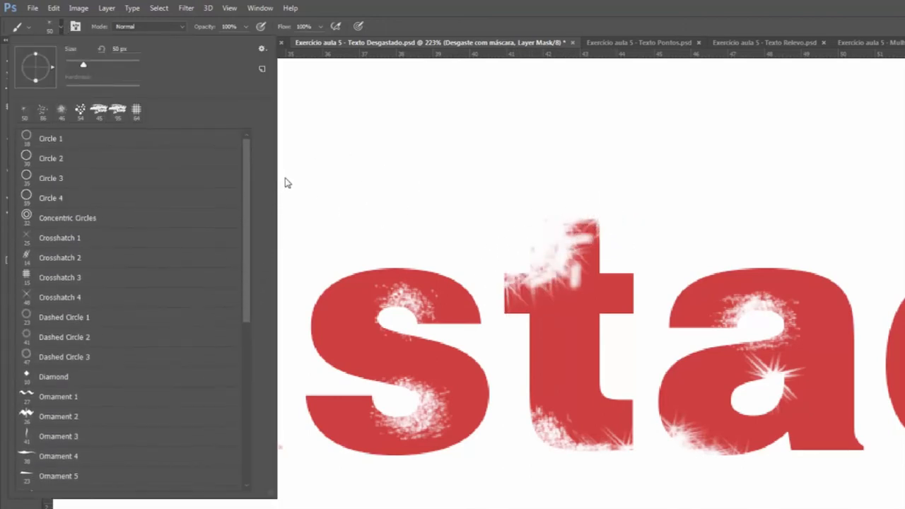
{"action": "left_click", "coordinate": [89, 252]}
{"action": "left_click", "coordinate": [429, 263]}
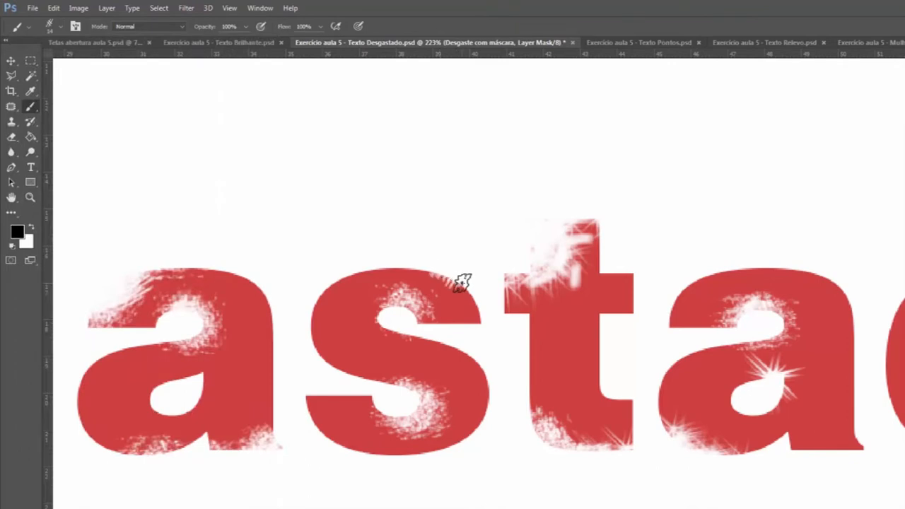
{"action": "mouse_move", "coordinate": [792, 448]}
{"action": "left_mouse_down"}
{"action": "mouse_move", "coordinate": [856, 451]}
{"action": "mouse_move", "coordinate": [829, 439]}
{"action": "left_mouse_up"}
Step: Load the Faux Finish Brushes set and wear the d's top and the lower edges of d and o with Rolled Rag - Terry 120 pixels
{"action": "scroll", "coordinate": [479, 283], "scroll_direction": "right", "scroll_amount": 5}
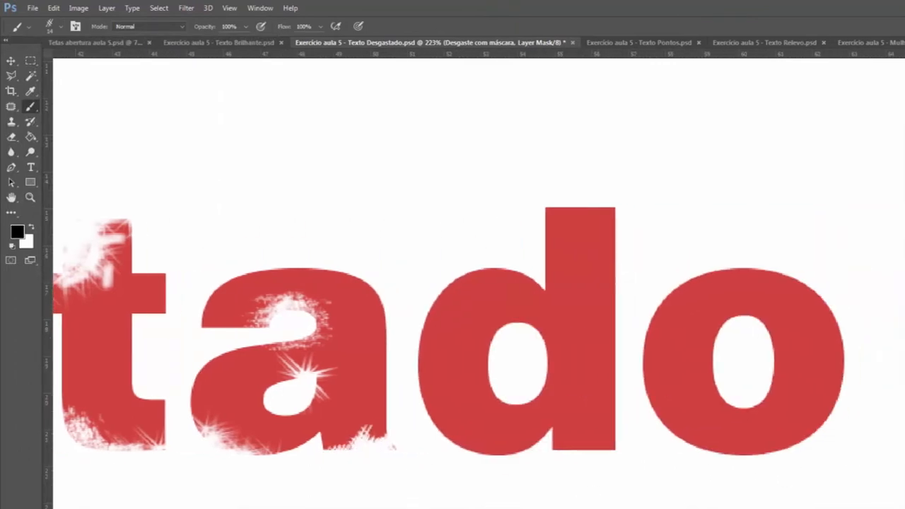
{"action": "left_click", "coordinate": [61, 27]}
{"action": "left_click", "coordinate": [262, 48]}
{"action": "left_click", "coordinate": [332, 344]}
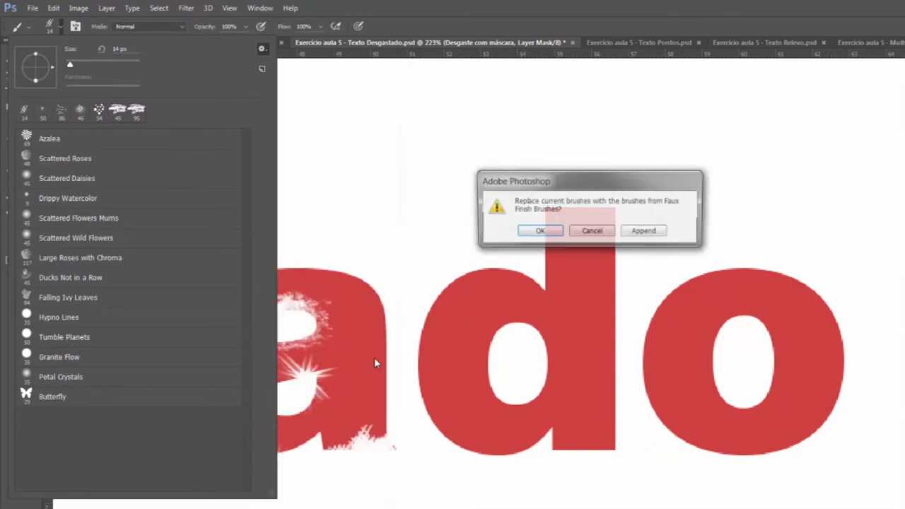
{"action": "key", "text": "Return"}
{"action": "left_click", "coordinate": [252, 377]}
{"action": "left_click", "coordinate": [580, 149]}
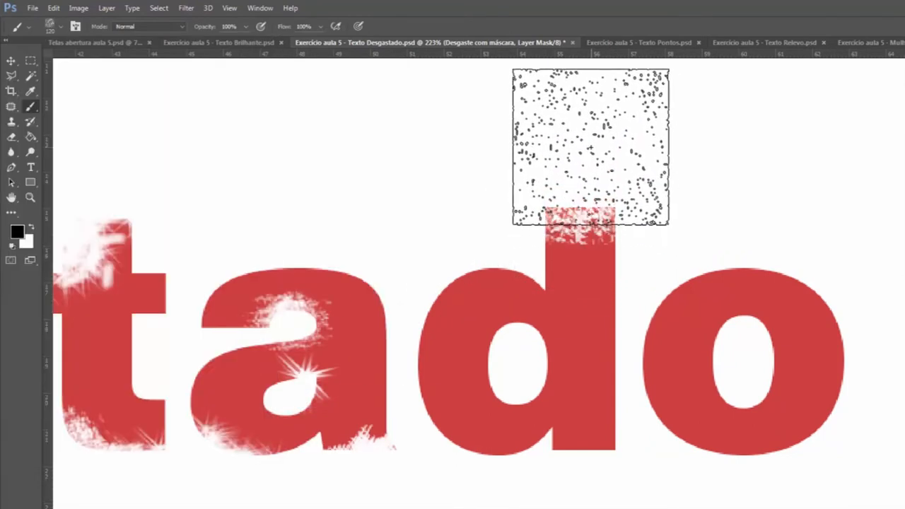
{"action": "left_click", "coordinate": [622, 508]}
{"action": "left_click", "coordinate": [483, 508]}
Step: Wear the lower part of the d's bowl with the Sea Sponge 1 brush at 110 px
{"action": "left_click", "coordinate": [61, 27]}
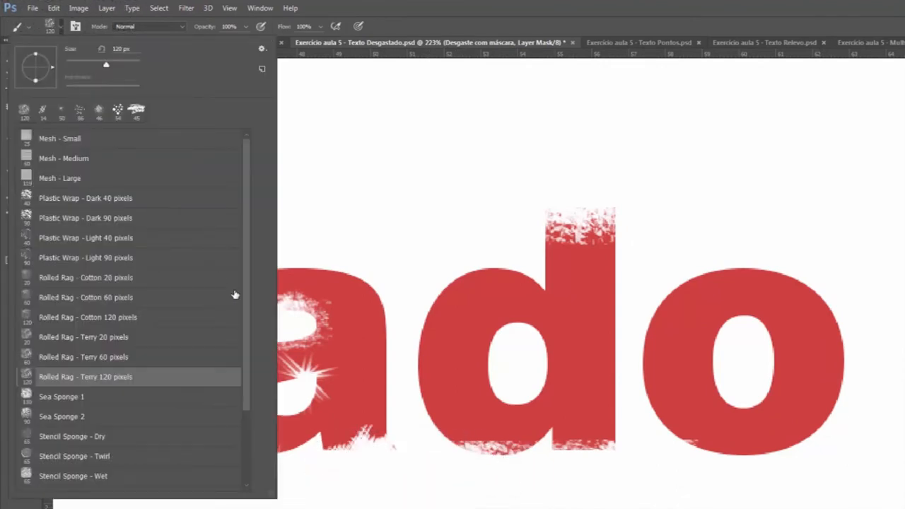
{"action": "left_click", "coordinate": [71, 398]}
{"action": "left_click_drag", "start_coordinate": [437, 481], "coordinate": [522, 508]}
Step: Wear the d's and o's outer edges and the rims of their openings with the Stencil Sponge - Twirl brush at 65 px
{"action": "left_click", "coordinate": [61, 27]}
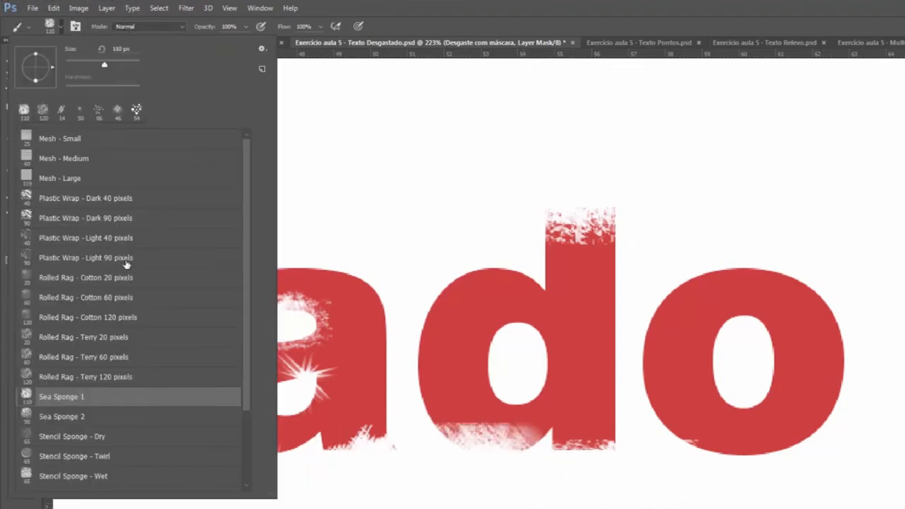
{"action": "left_click_drag", "start_coordinate": [246, 358], "coordinate": [249, 432]}
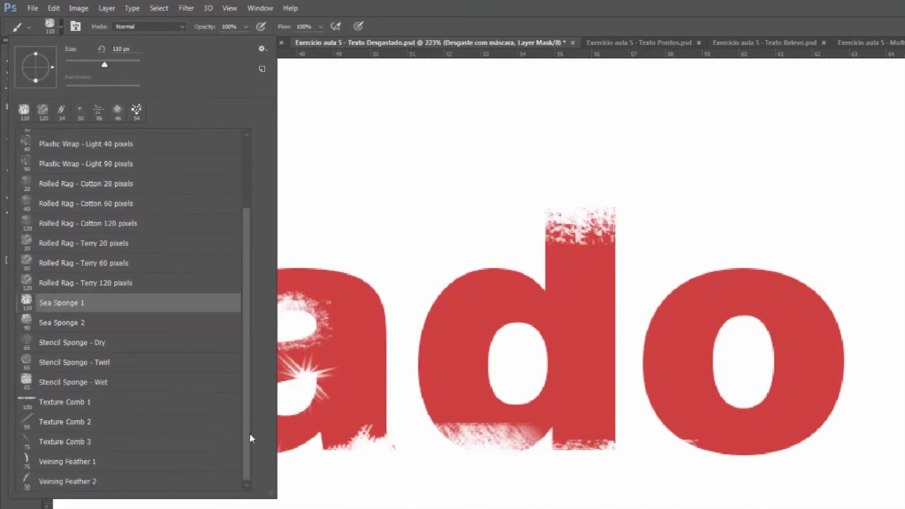
{"action": "left_click", "coordinate": [100, 366]}
{"action": "left_click_drag", "start_coordinate": [410, 477], "coordinate": [435, 447]}
{"action": "mouse_move", "coordinate": [733, 459]}
{"action": "left_mouse_down"}
{"action": "mouse_move", "coordinate": [745, 347]}
{"action": "mouse_move", "coordinate": [734, 380]}
{"action": "mouse_move", "coordinate": [780, 249]}
{"action": "mouse_move", "coordinate": [800, 255]}
{"action": "mouse_move", "coordinate": [628, 222]}
{"action": "mouse_move", "coordinate": [597, 244]}
{"action": "left_mouse_up"}
{"action": "mouse_move", "coordinate": [499, 347]}
{"action": "left_mouse_down"}
{"action": "mouse_move", "coordinate": [516, 358]}
{"action": "mouse_move", "coordinate": [572, 333]}
{"action": "left_mouse_up"}
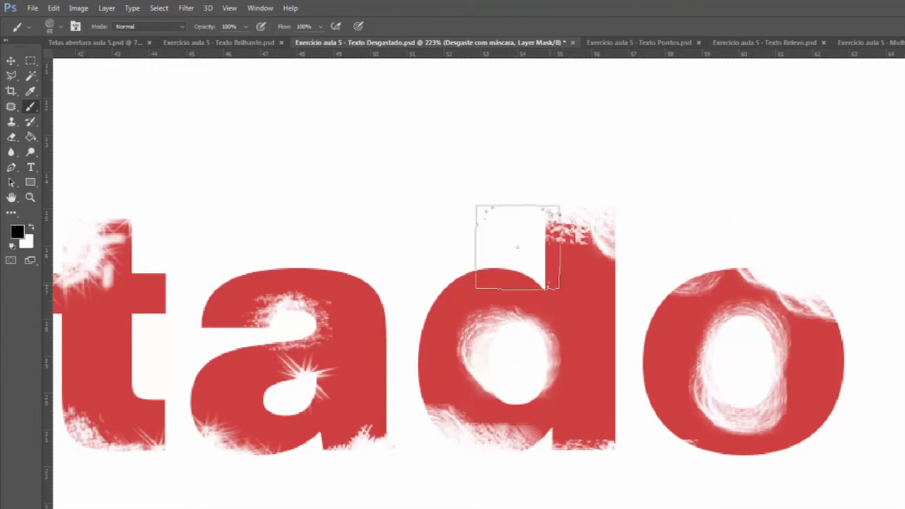
Step: Replace the current brushes with the Assorted Brushes set and browse its list
{"action": "left_click", "coordinate": [230, 8]}
{"action": "left_click", "coordinate": [291, 142]}
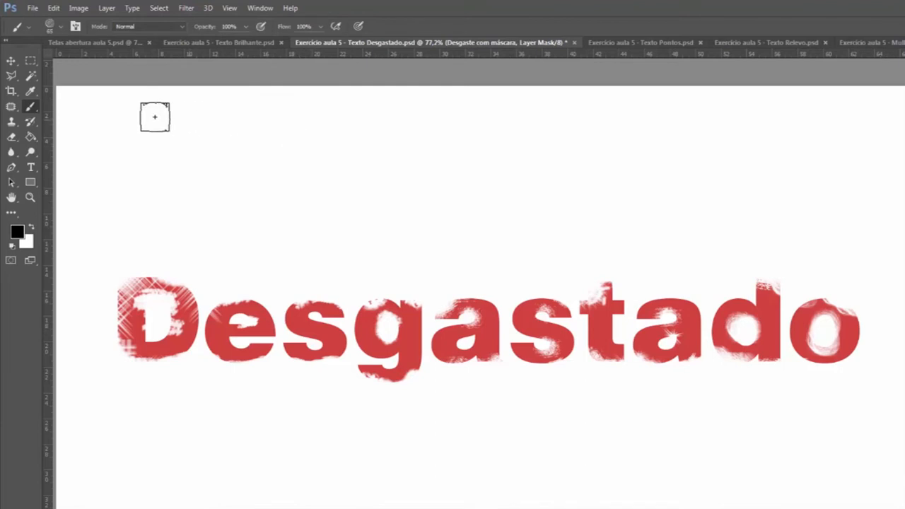
{"action": "left_click", "coordinate": [62, 28]}
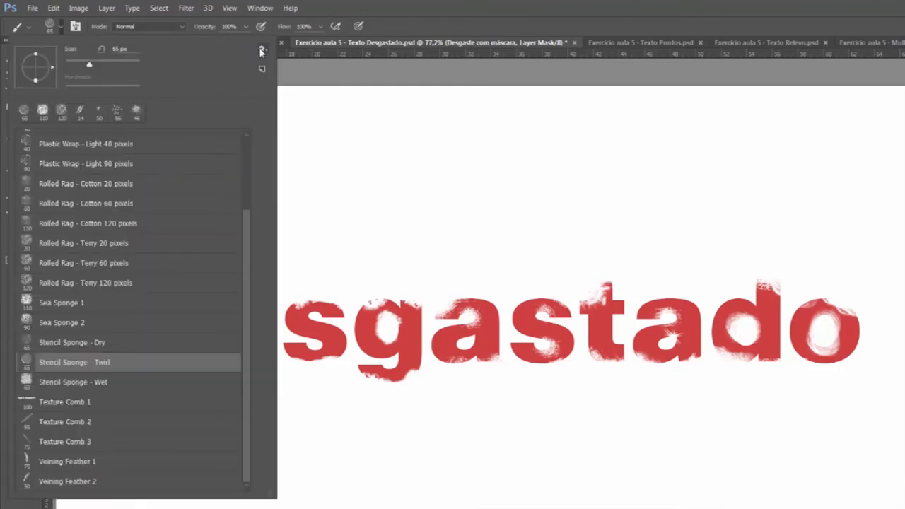
{"action": "left_click", "coordinate": [261, 51]}
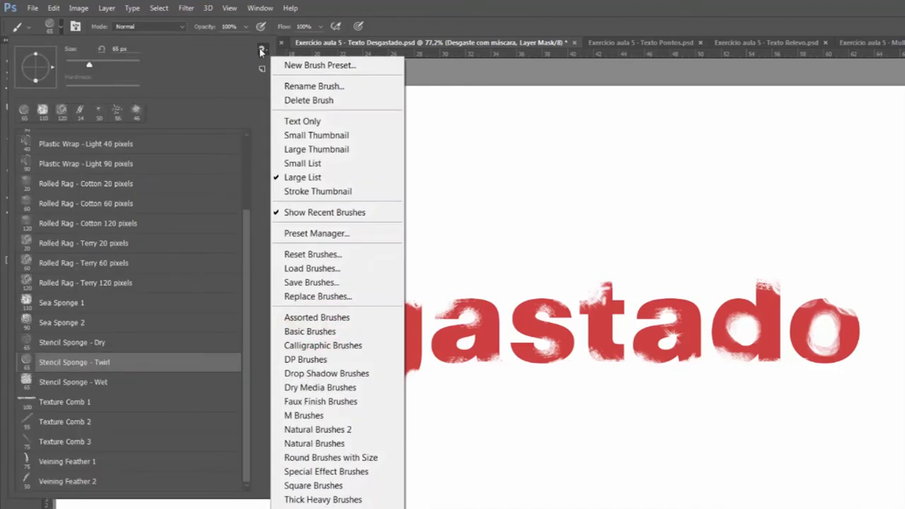
{"action": "left_click", "coordinate": [375, 320]}
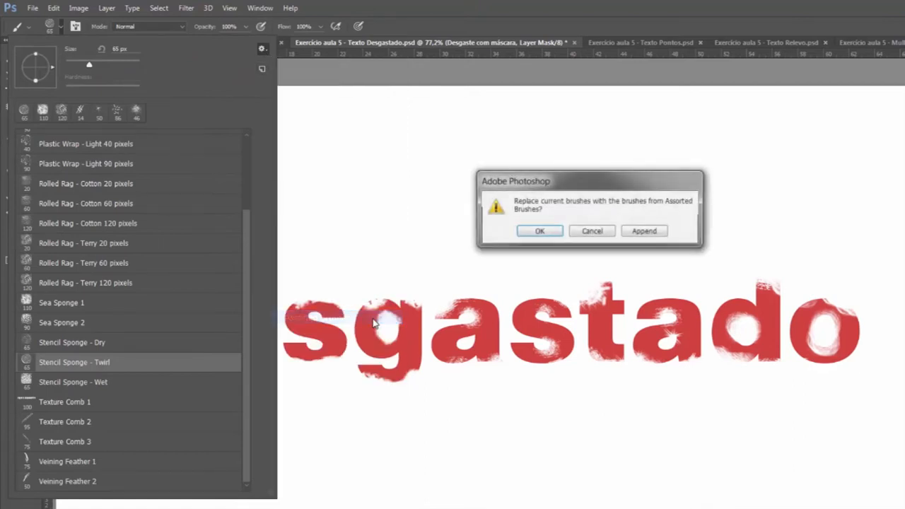
{"action": "left_click", "coordinate": [539, 232]}
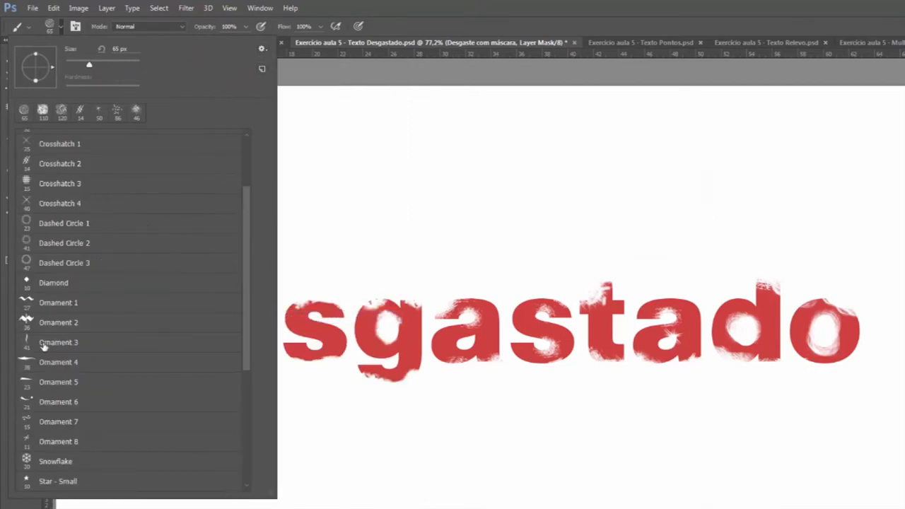
{"action": "mouse_move", "coordinate": [243, 329]}
{"action": "left_mouse_down"}
{"action": "mouse_move", "coordinate": [249, 259]}
{"action": "mouse_move", "coordinate": [244, 297]}
{"action": "mouse_move", "coordinate": [261, 332]}
{"action": "mouse_move", "coordinate": [258, 265]}
{"action": "left_mouse_up"}
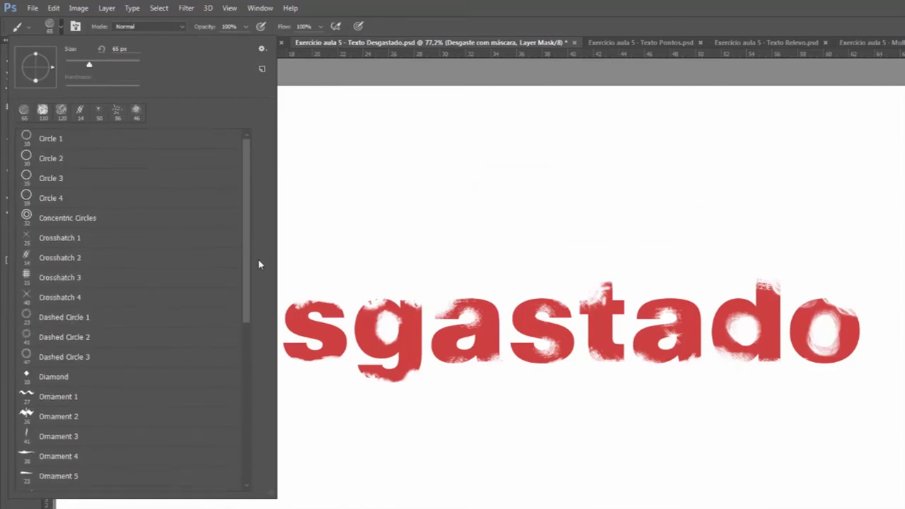
Step: Load the Natural Brushes 2 set and choose the Chalk - Dark brush at 139 px
{"action": "left_click", "coordinate": [261, 51]}
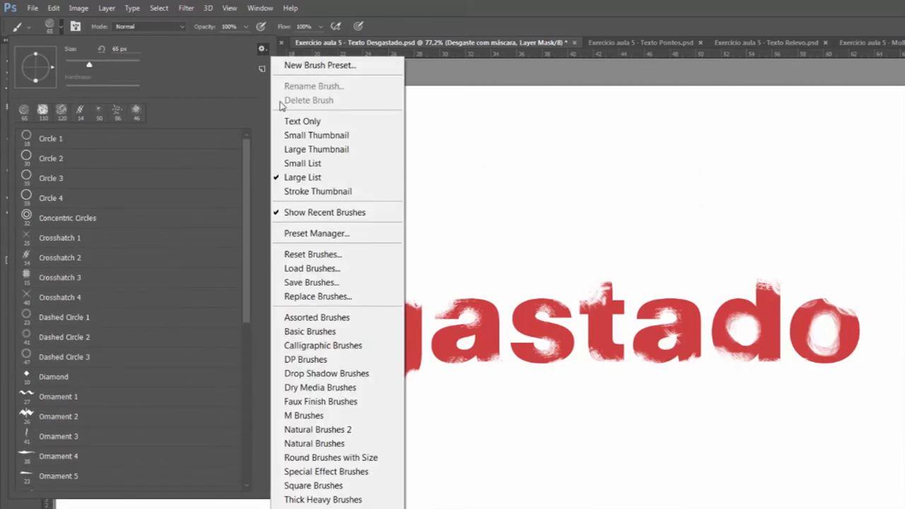
{"action": "left_click", "coordinate": [372, 429]}
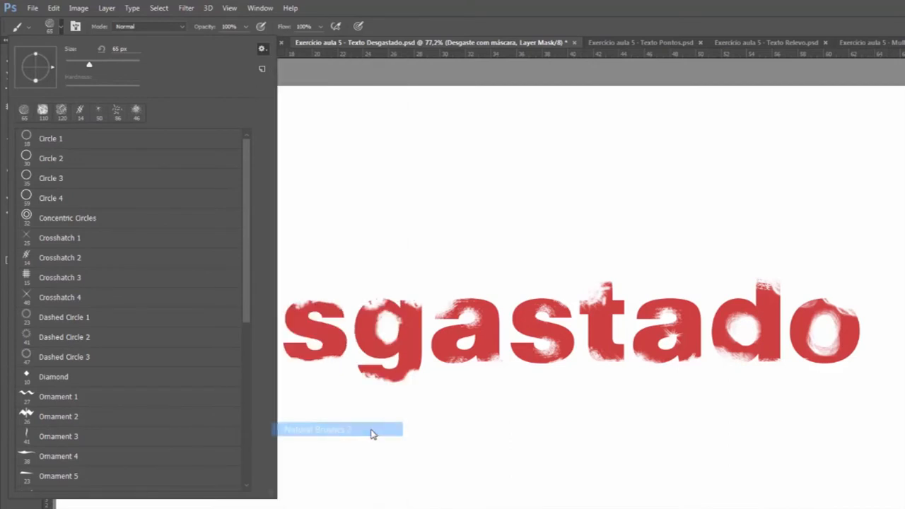
{"action": "key", "text": "Return"}
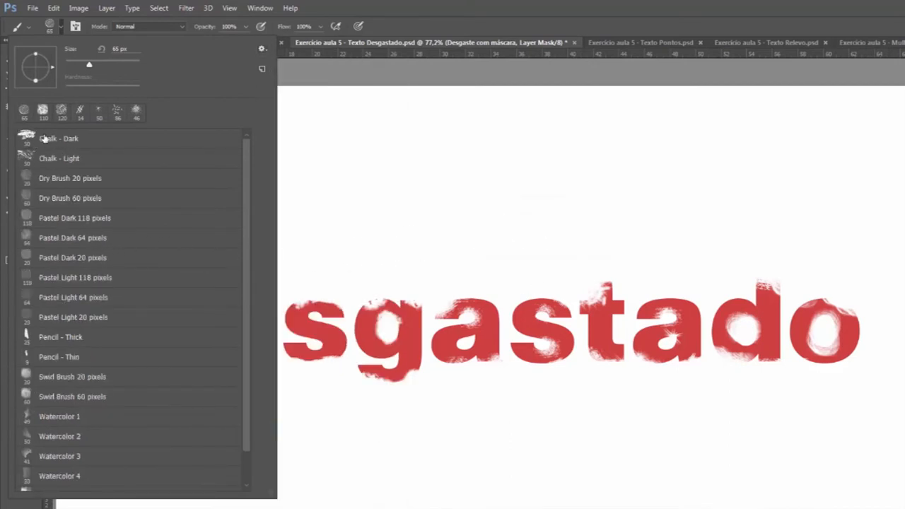
{"action": "left_click", "coordinate": [40, 142]}
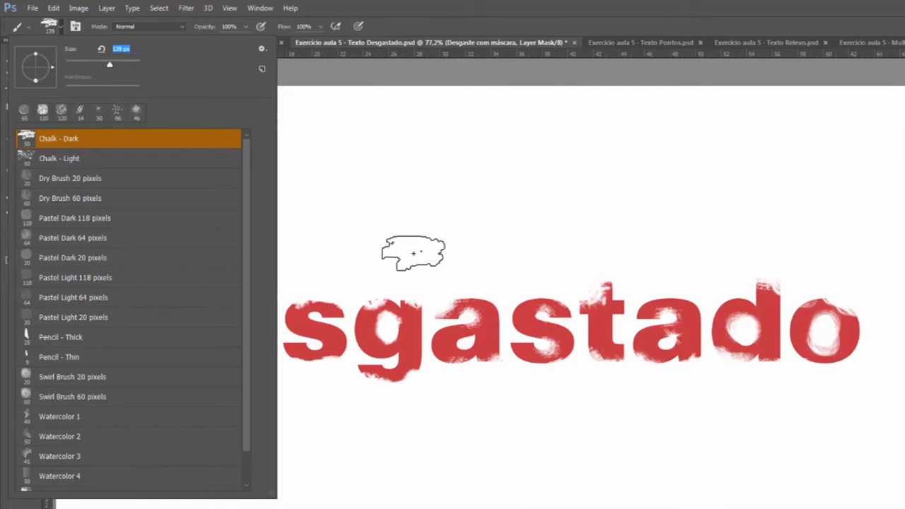
{"action": "left_click", "coordinate": [420, 390]}
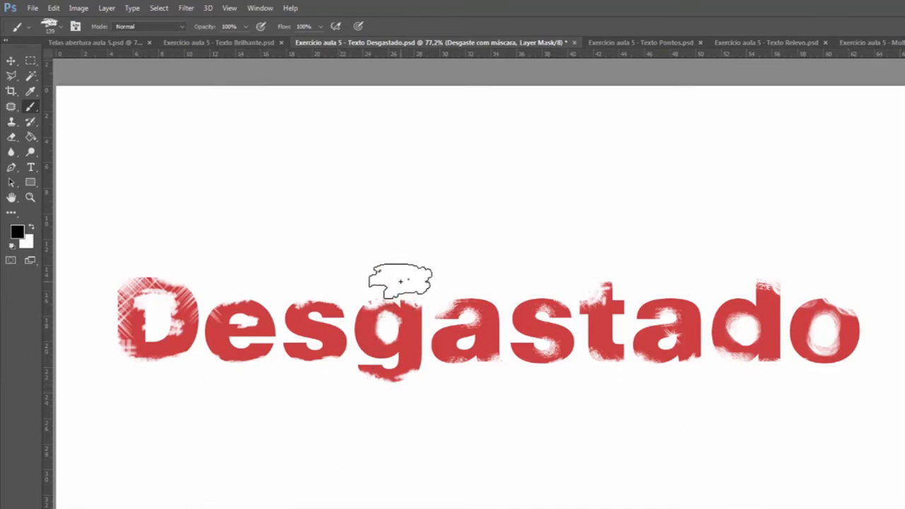
{"action": "left_click", "coordinate": [59, 26]}
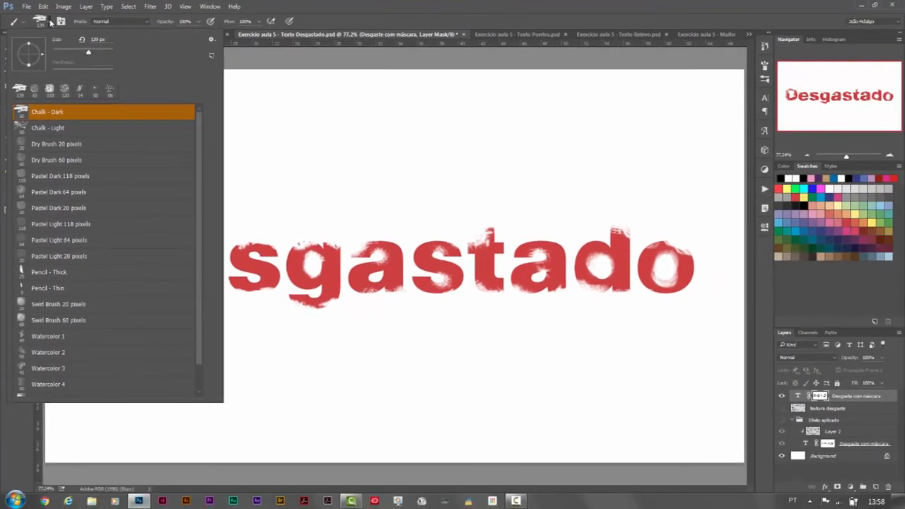
{"action": "left_click", "coordinate": [50, 22]}
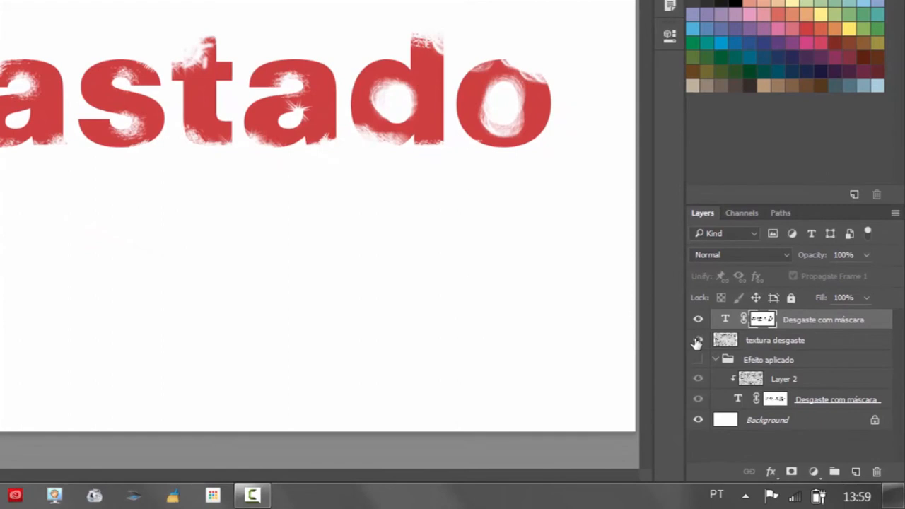
Step: Show the textura desgaste layer and move it above the Desgaste com máscara text layer
{"action": "left_click", "coordinate": [697, 341]}
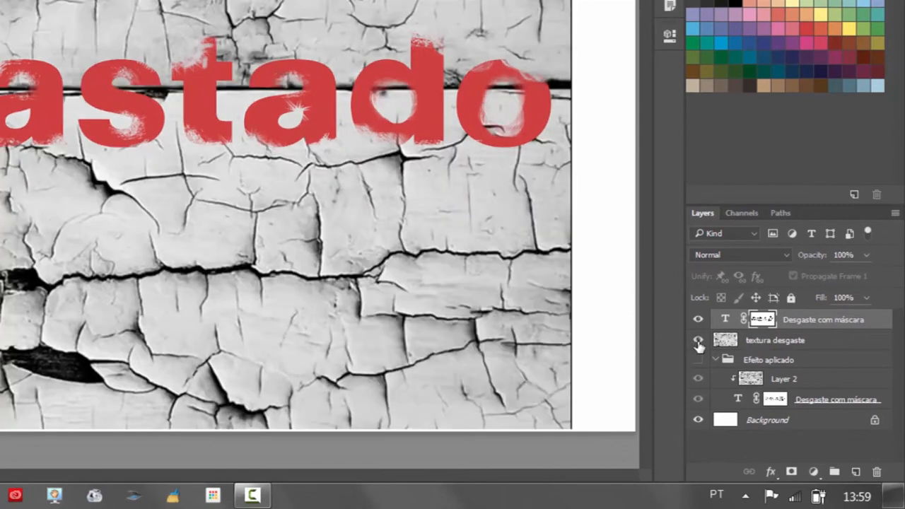
{"action": "left_click", "coordinate": [792, 346]}
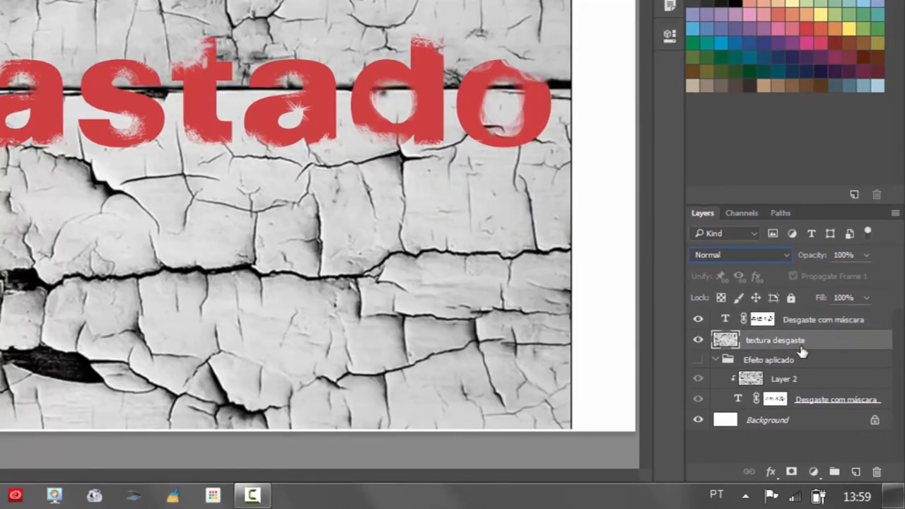
{"action": "left_click_drag", "start_coordinate": [811, 347], "coordinate": [818, 313]}
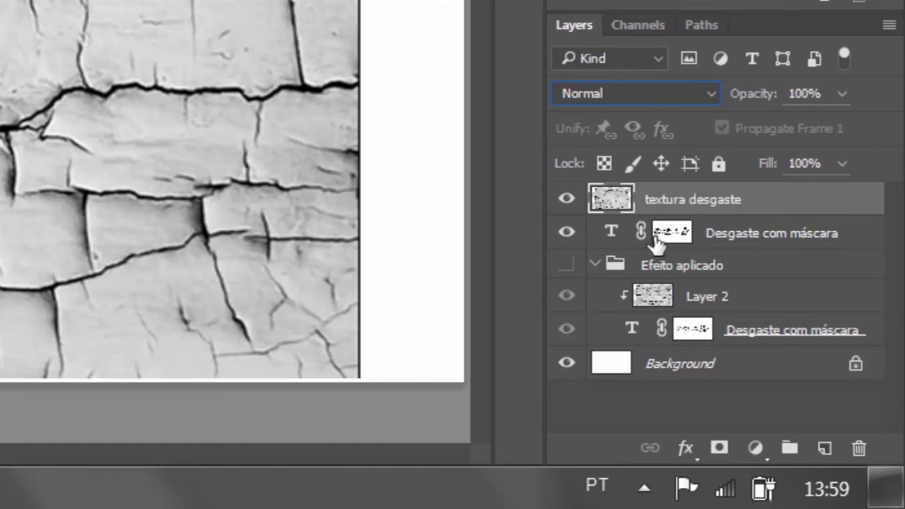
Step: Clip the textura desgaste layer to the text layer below and set its blend mode to Multiply
{"action": "left_click", "coordinate": [756, 216], "text": "alt"}
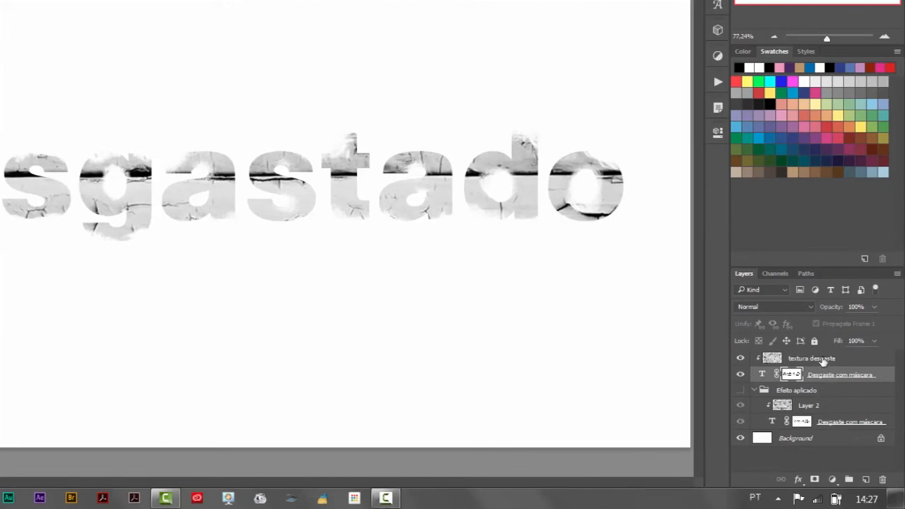
{"action": "left_click", "coordinate": [824, 362]}
{"action": "left_click", "coordinate": [809, 307]}
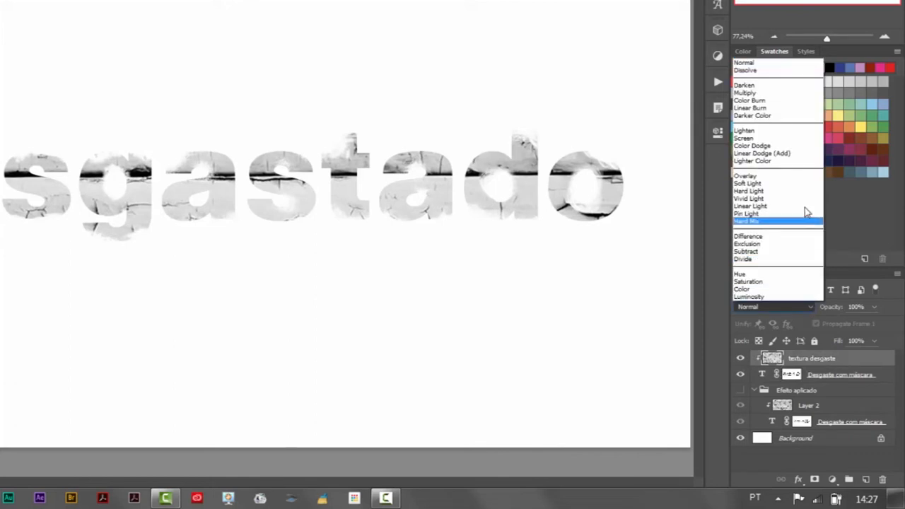
{"action": "left_click", "coordinate": [792, 93]}
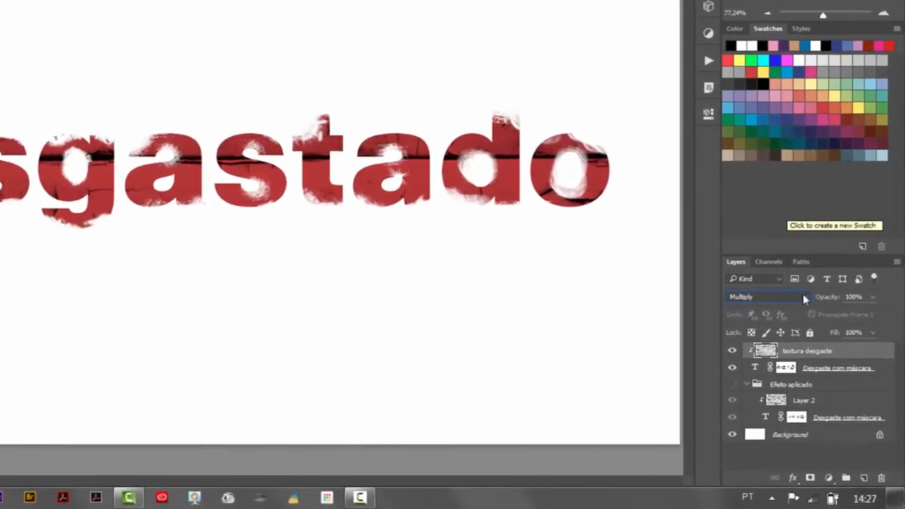
Step: Add a drop shadow to the Desgaste com máscara text layer with a 63° angle, 14 px distance and 18 px size
{"action": "left_click", "coordinate": [831, 368]}
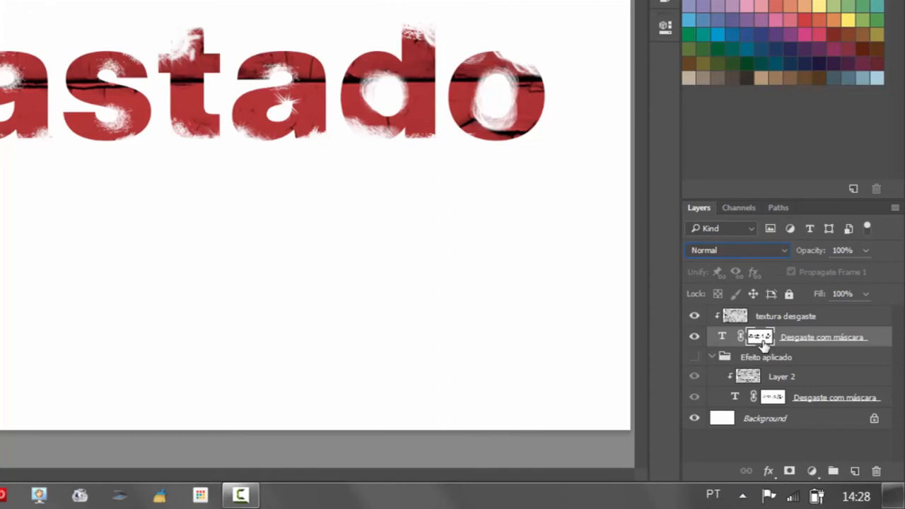
{"action": "left_click", "coordinate": [769, 471]}
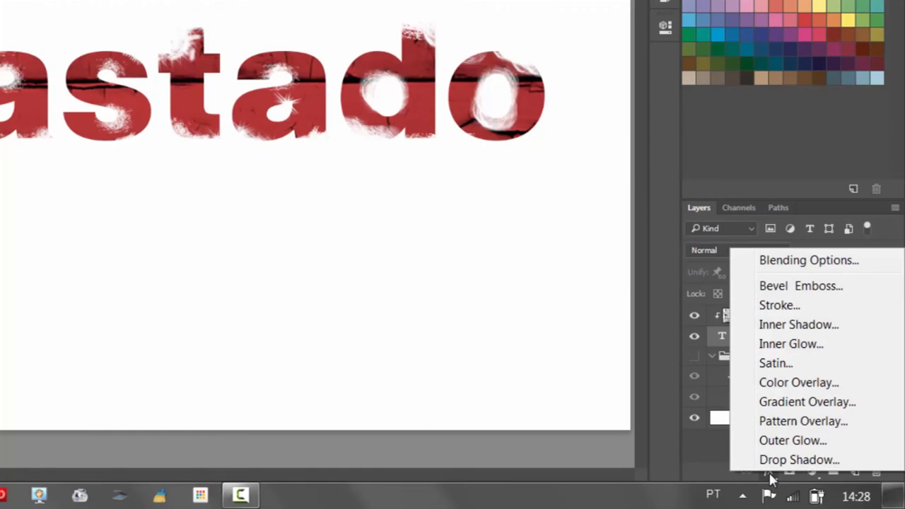
{"action": "left_click", "coordinate": [778, 460]}
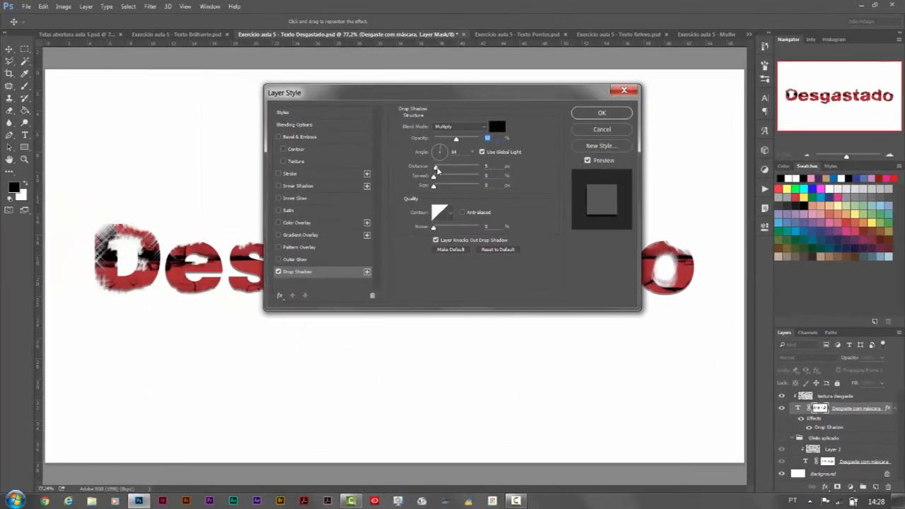
{"action": "left_click_drag", "start_coordinate": [437, 167], "coordinate": [440, 168]}
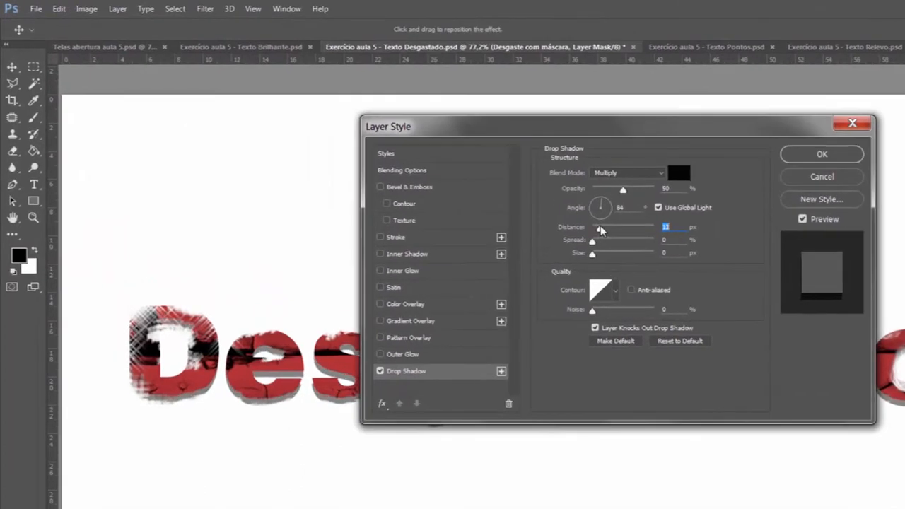
{"action": "left_click_drag", "start_coordinate": [599, 230], "coordinate": [607, 203]}
{"action": "left_click", "coordinate": [606, 204]}
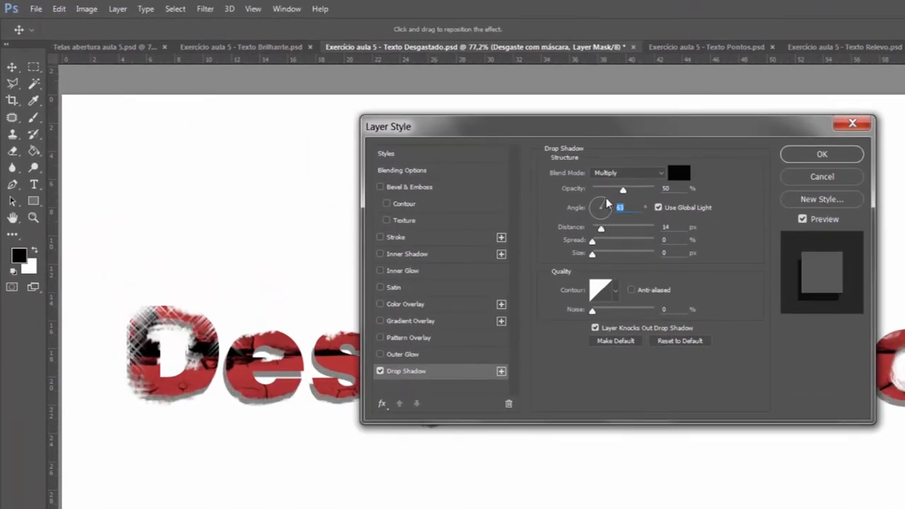
{"action": "left_click", "coordinate": [596, 255]}
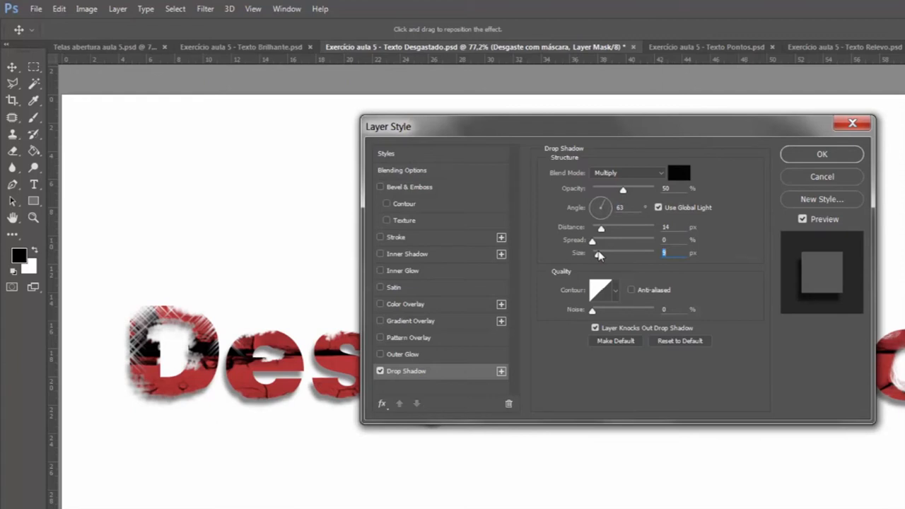
{"action": "left_click_drag", "start_coordinate": [599, 255], "coordinate": [600, 254]}
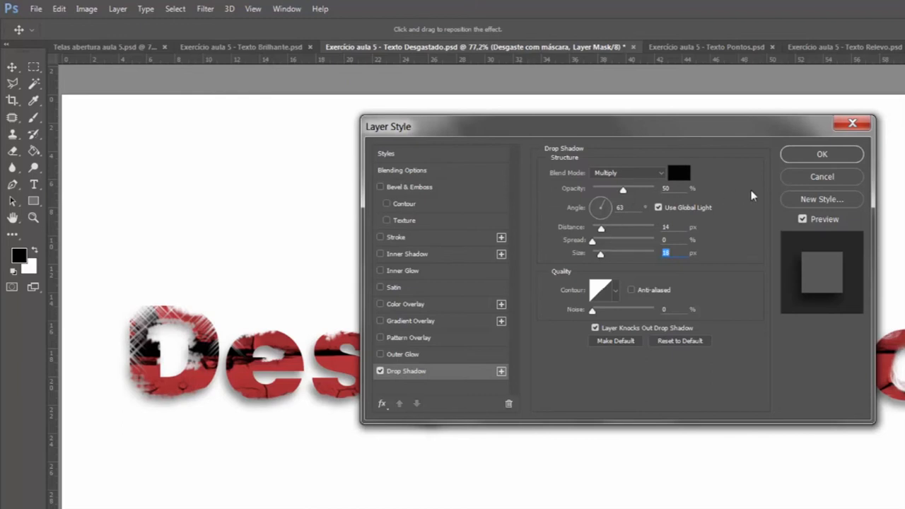
{"action": "left_click", "coordinate": [833, 157]}
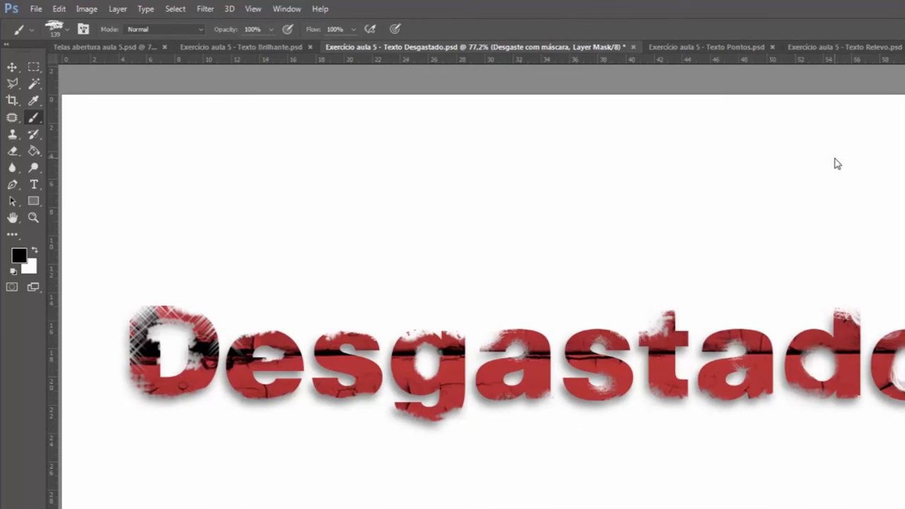
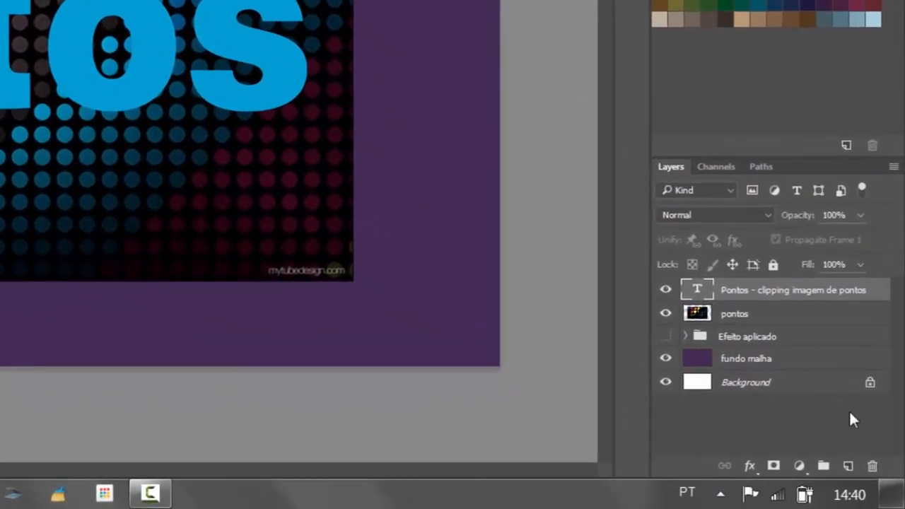
Step: Duplicate the Pontos text layer, and place the pontos image above the copy clipped to its letters
{"action": "left_click_drag", "start_coordinate": [848, 354], "coordinate": [848, 466]}
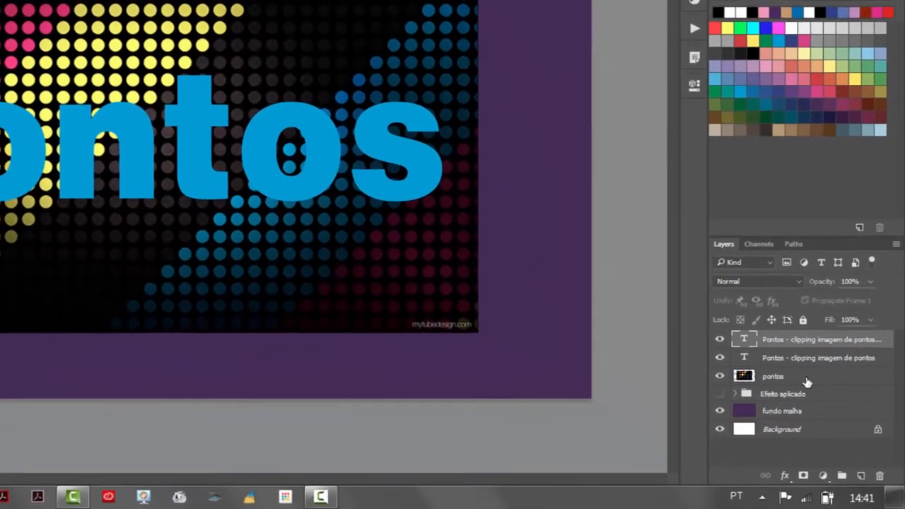
{"action": "left_click", "coordinate": [805, 380]}
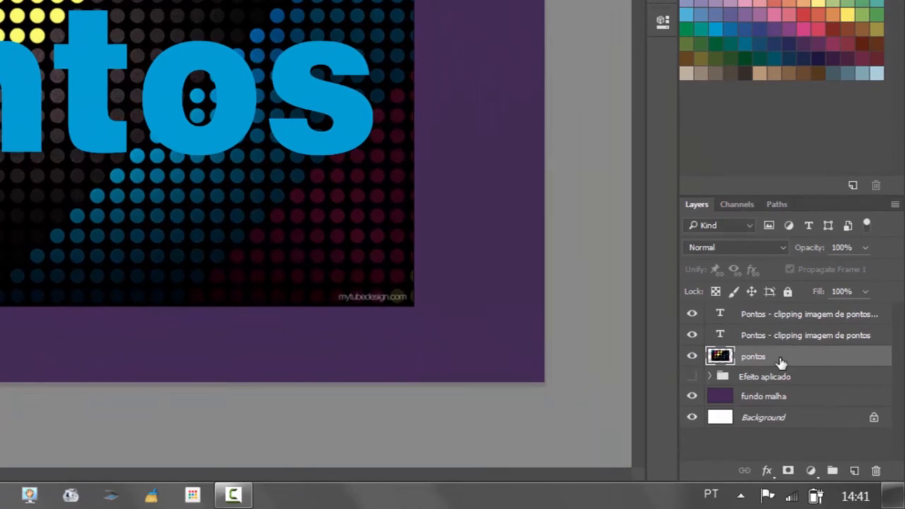
{"action": "left_click_drag", "start_coordinate": [781, 362], "coordinate": [781, 313]}
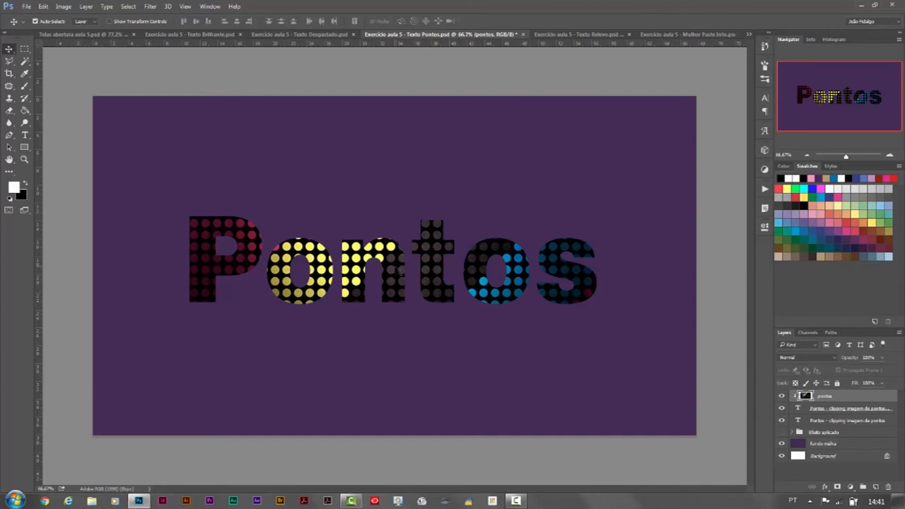
Step: Reposition the pontos image within the letters and scale its width to about 101%
{"action": "mouse_move", "coordinate": [400, 270]}
{"action": "left_mouse_down"}
{"action": "mouse_move", "coordinate": [396, 256]}
{"action": "mouse_move", "coordinate": [400, 286]}
{"action": "mouse_move", "coordinate": [390, 268]}
{"action": "left_mouse_up"}
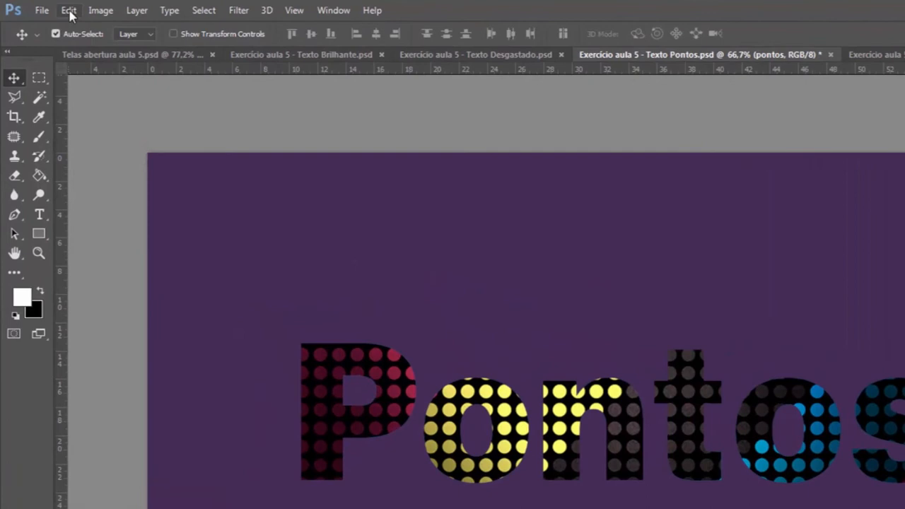
{"action": "left_click", "coordinate": [49, 7]}
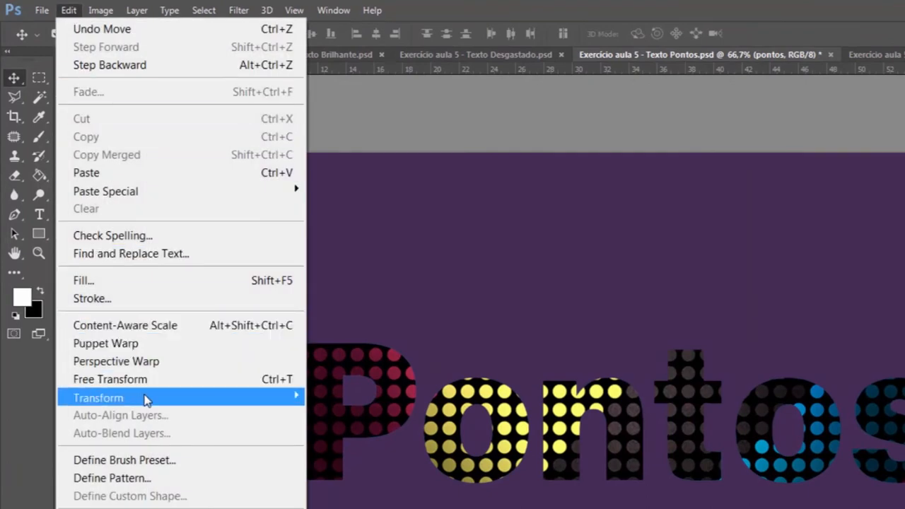
{"action": "mouse_move", "coordinate": [145, 399]}
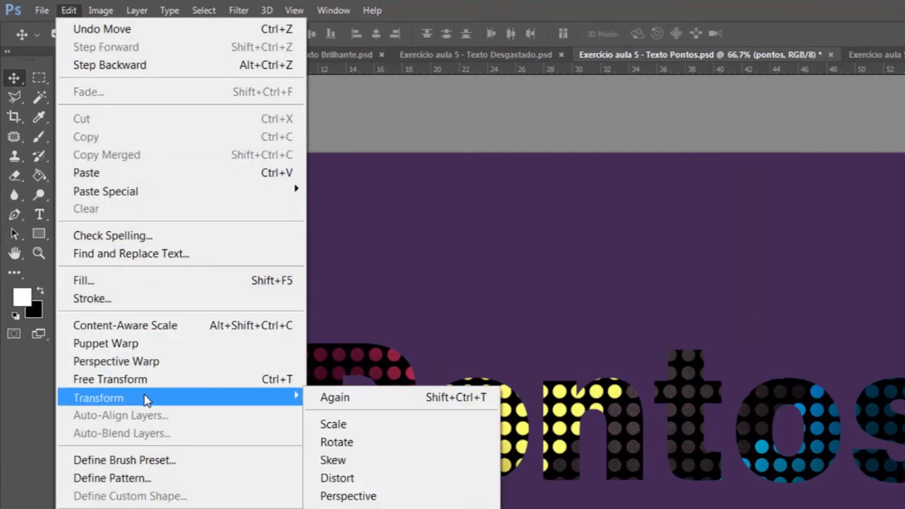
{"action": "left_click", "coordinate": [362, 424]}
{"action": "mouse_move", "coordinate": [268, 423]}
{"action": "left_mouse_down"}
{"action": "mouse_move", "coordinate": [218, 423]}
{"action": "mouse_move", "coordinate": [265, 423]}
{"action": "left_mouse_up"}
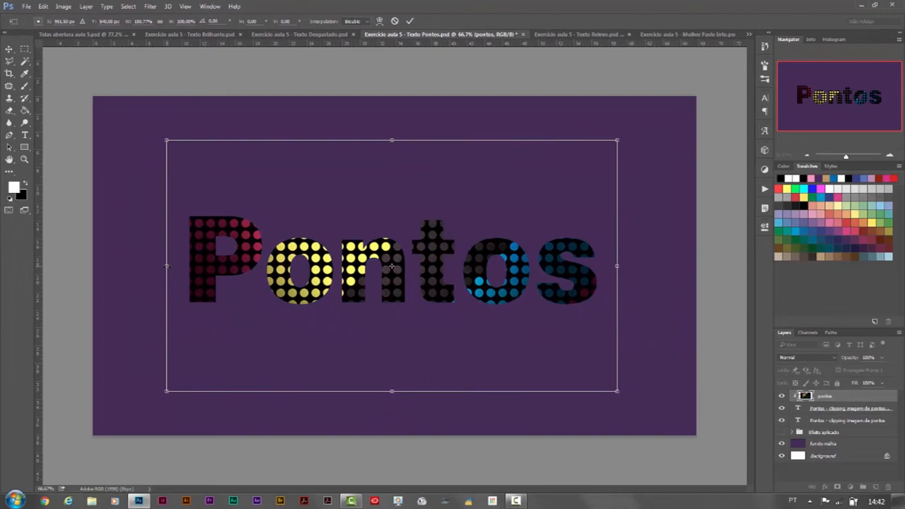
{"action": "key", "text": "Return"}
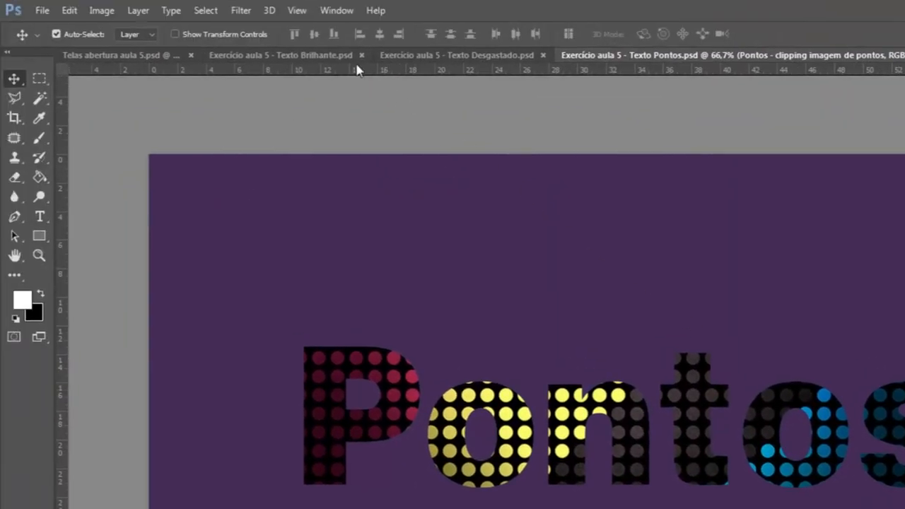
Step: Rasterize the lower Pontos text layer and apply Color Halftone with an 8-pixel maximum radius and angles 108, 162, 90 and 45
{"action": "left_click", "coordinate": [243, 12]}
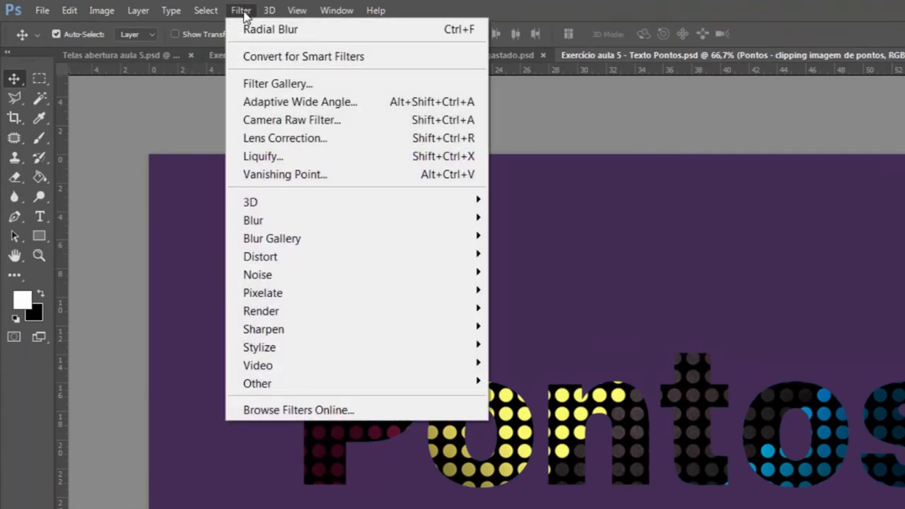
{"action": "mouse_move", "coordinate": [280, 299]}
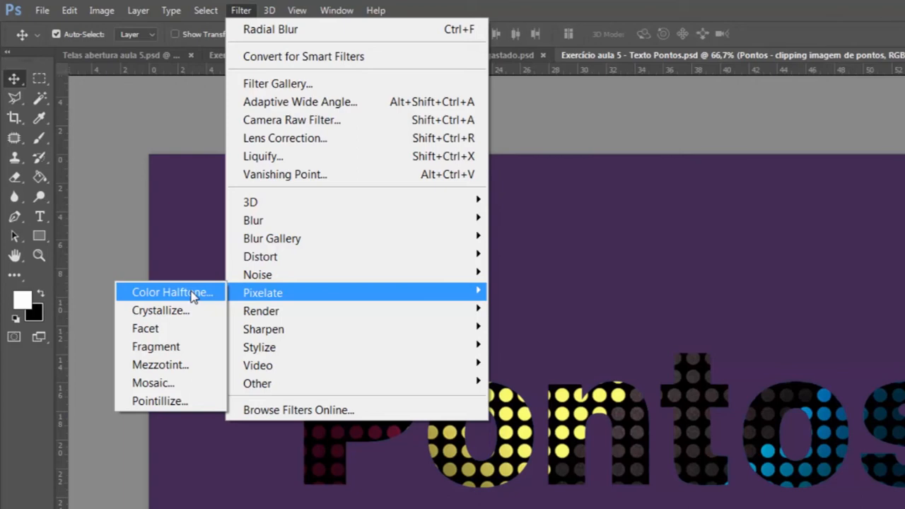
{"action": "left_click", "coordinate": [193, 294]}
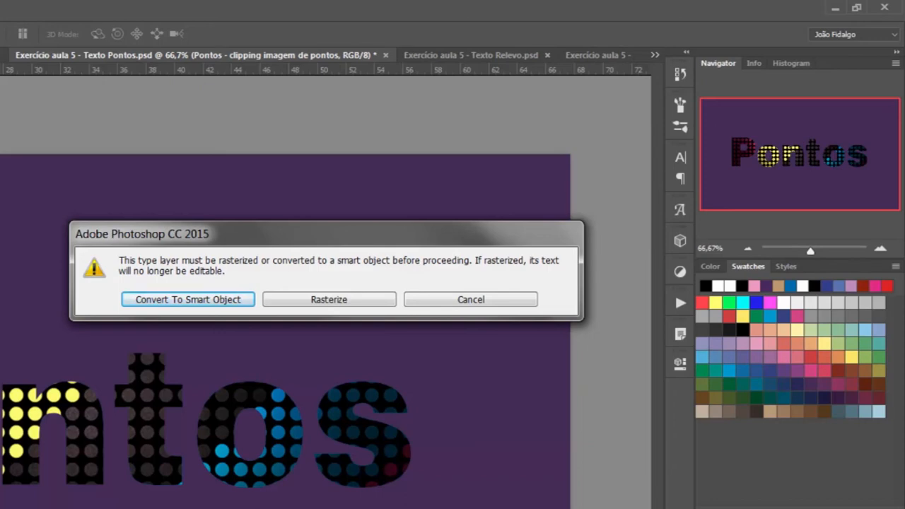
{"action": "left_click", "coordinate": [358, 308]}
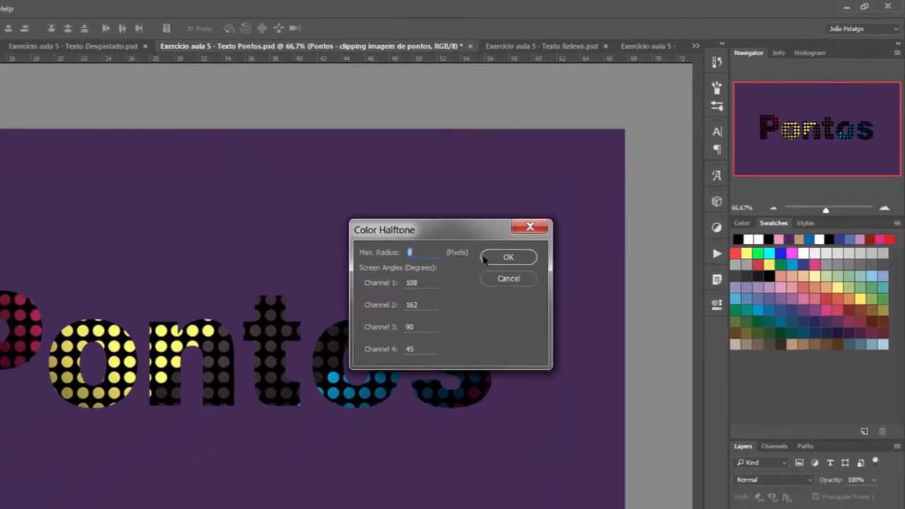
{"action": "left_click", "coordinate": [432, 306]}
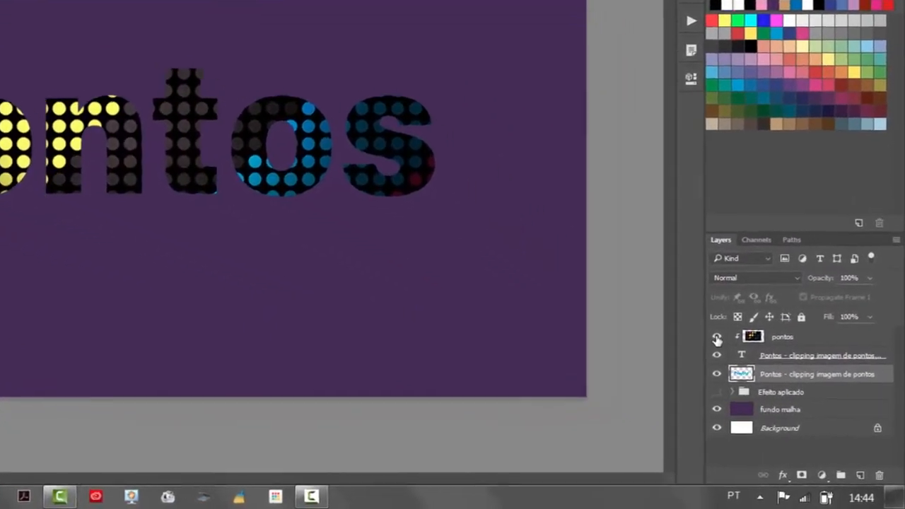
Step: Temporarily hide the pontos image and the upper text layer to examine the halftone letters, restoring both layers' visibility
{"action": "left_click", "coordinate": [755, 372]}
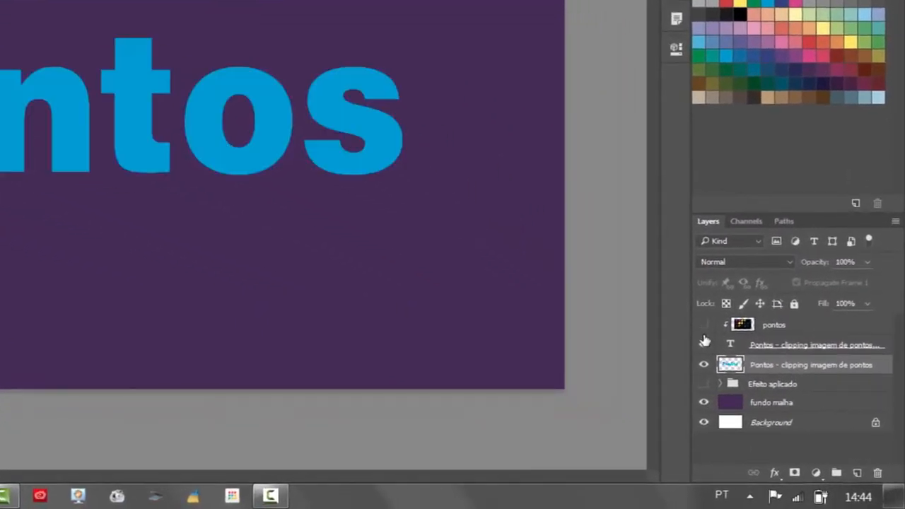
{"action": "left_click", "coordinate": [704, 346]}
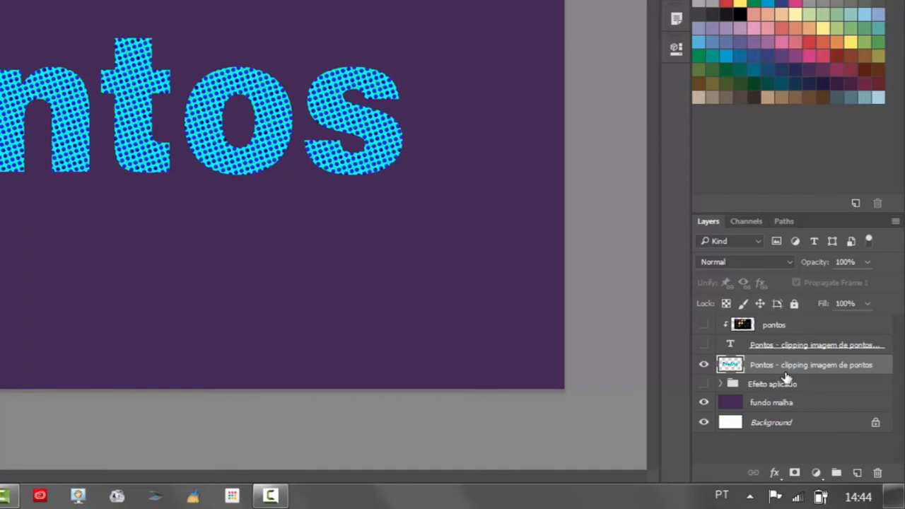
{"action": "left_click", "coordinate": [704, 345]}
{"action": "left_click", "coordinate": [703, 325]}
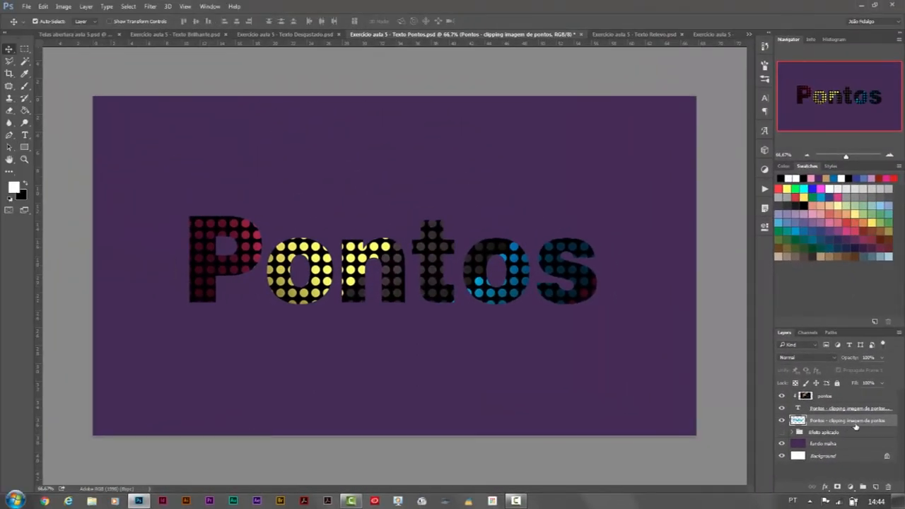
Step: Scale the halftone text layer to about 106% in both width and height so it extends beyond the front letters
{"action": "left_click", "coordinate": [43, 6]}
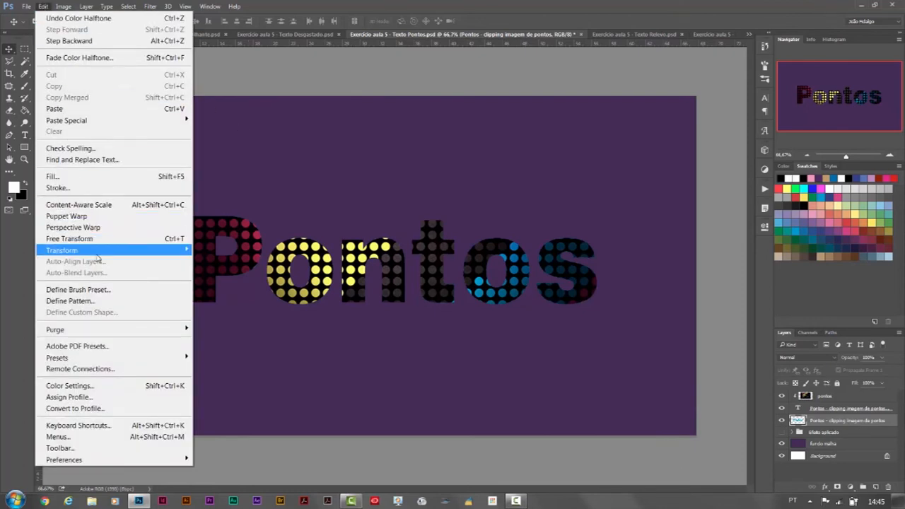
{"action": "mouse_move", "coordinate": [99, 252]}
{"action": "left_click", "coordinate": [222, 268]}
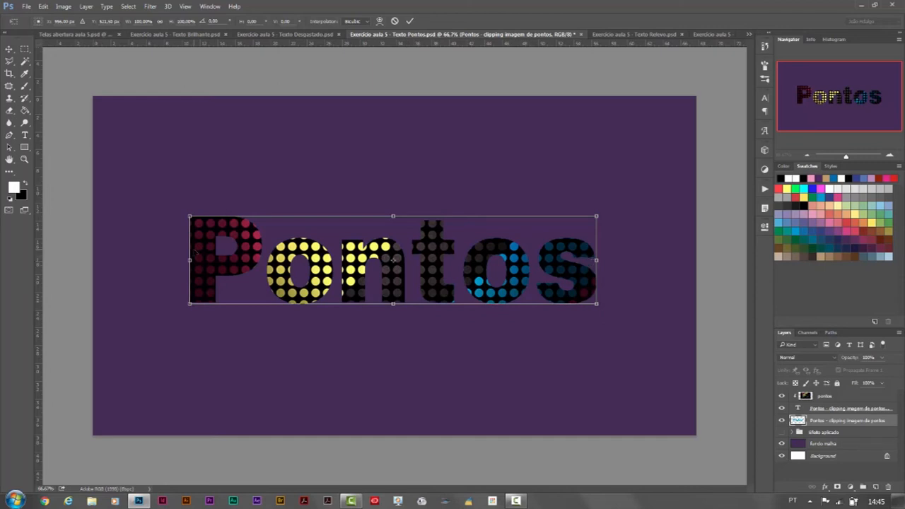
{"action": "left_click_drag", "start_coordinate": [193, 251], "coordinate": [178, 252]}
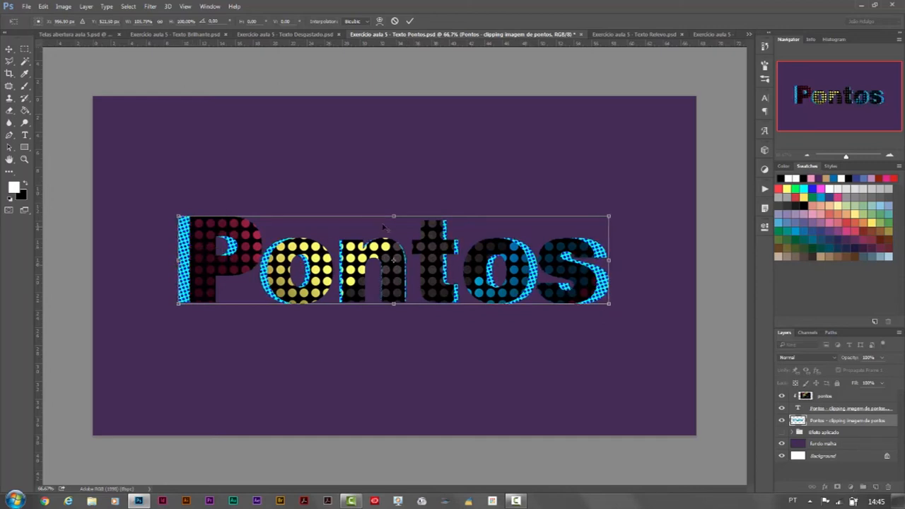
{"action": "left_click_drag", "start_coordinate": [394, 215], "coordinate": [394, 213]}
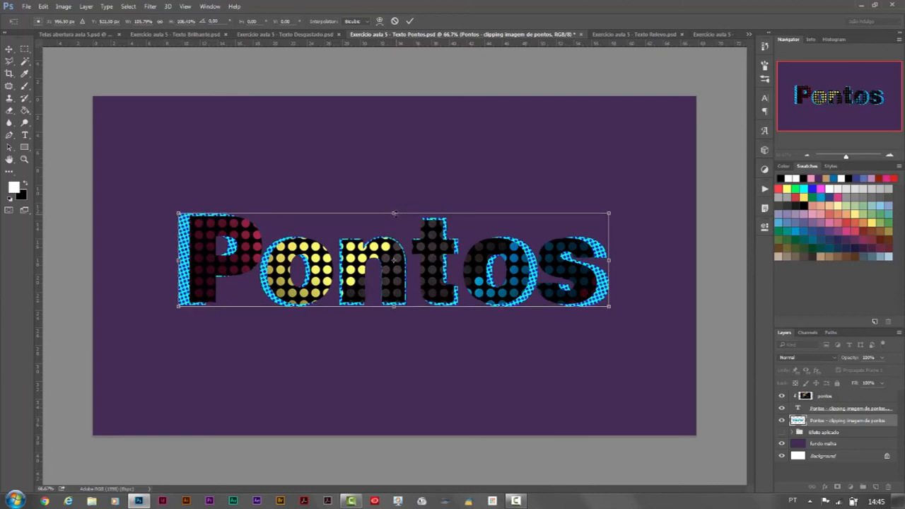
{"action": "key", "text": "Return"}
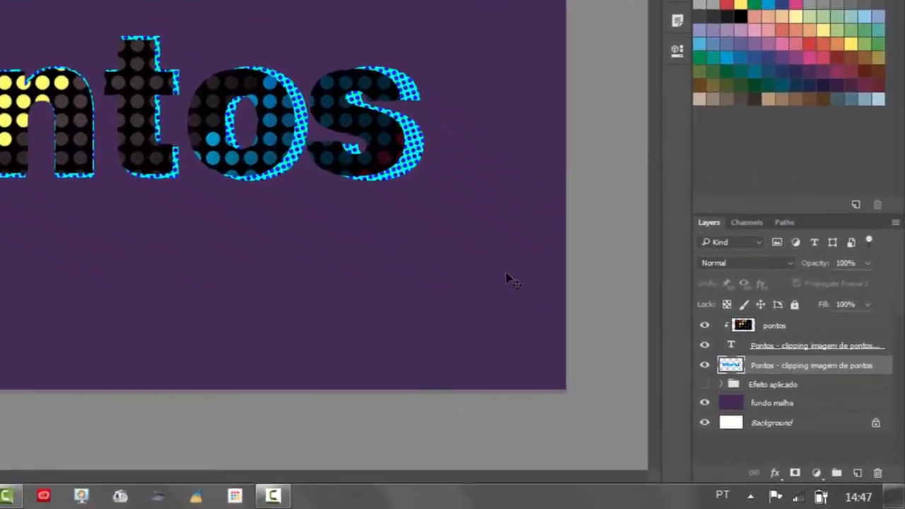
Step: Add a 20 px centered stroke to the halftone text layer, filled with the black-dots-on-white pattern
{"action": "left_click", "coordinate": [770, 474]}
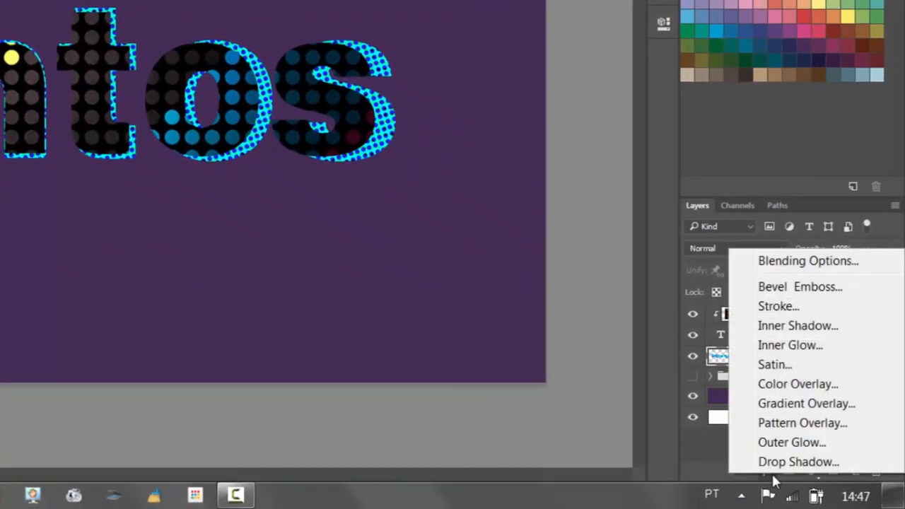
{"action": "left_click", "coordinate": [821, 307]}
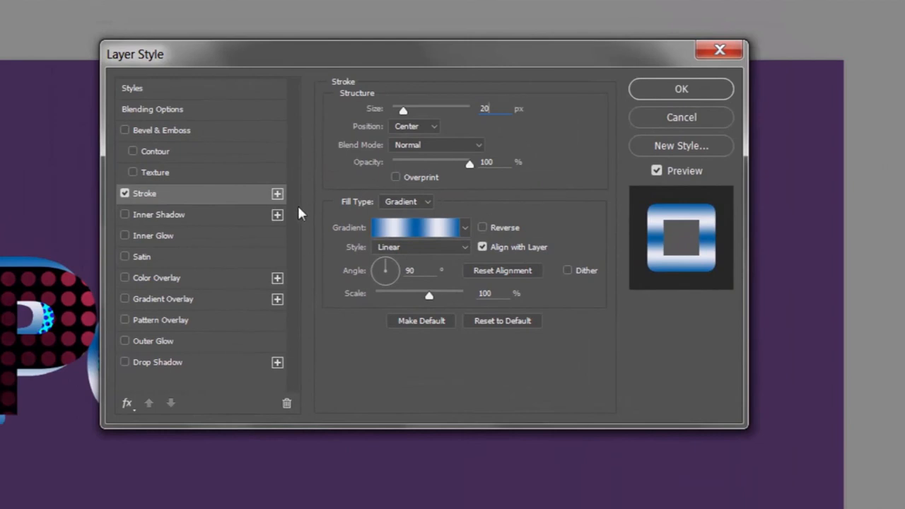
{"action": "left_click", "coordinate": [427, 203]}
{"action": "left_click", "coordinate": [420, 236]}
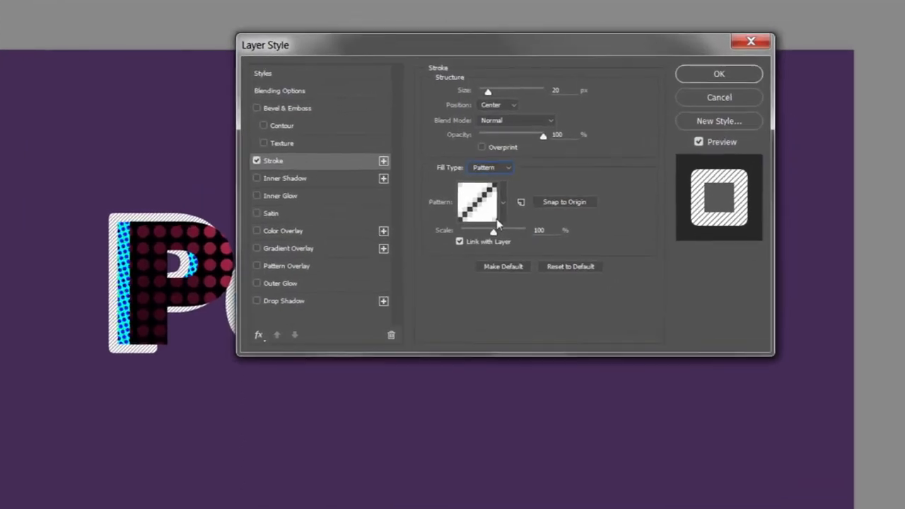
{"action": "left_click", "coordinate": [481, 216]}
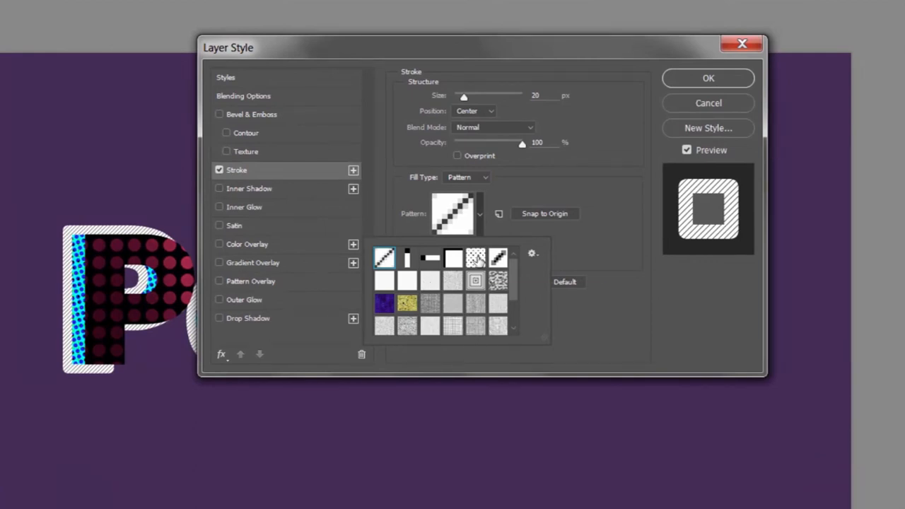
{"action": "left_click", "coordinate": [480, 261]}
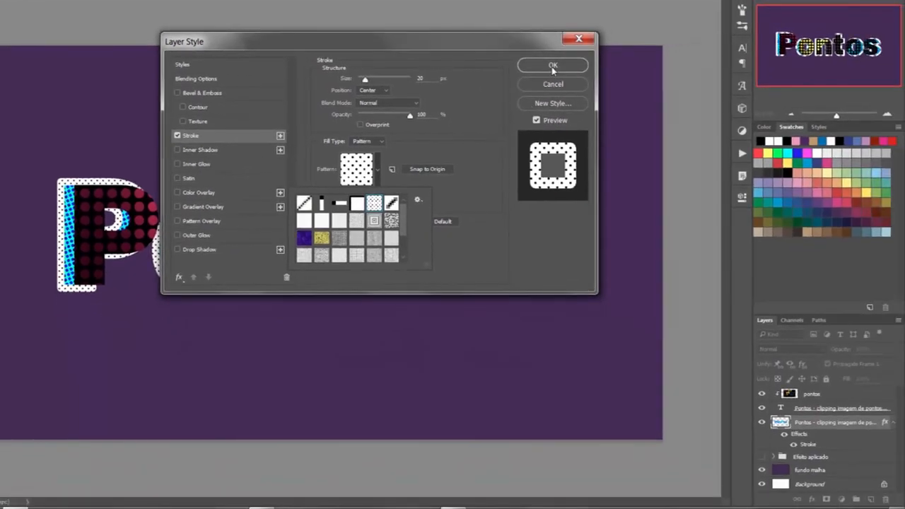
{"action": "left_click", "coordinate": [708, 78]}
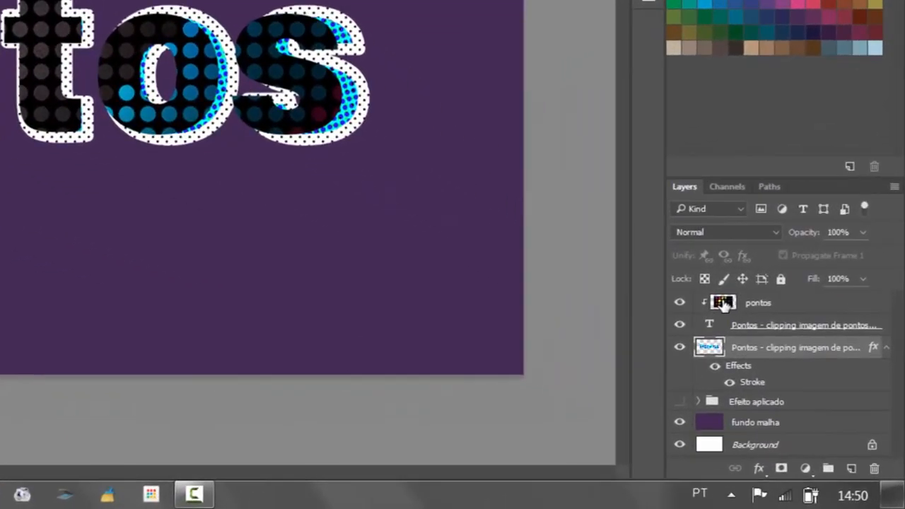
Step: Try shifting the pontos image layer's colors to a negative hue with Hue/Saturation
{"action": "left_click", "coordinate": [724, 304]}
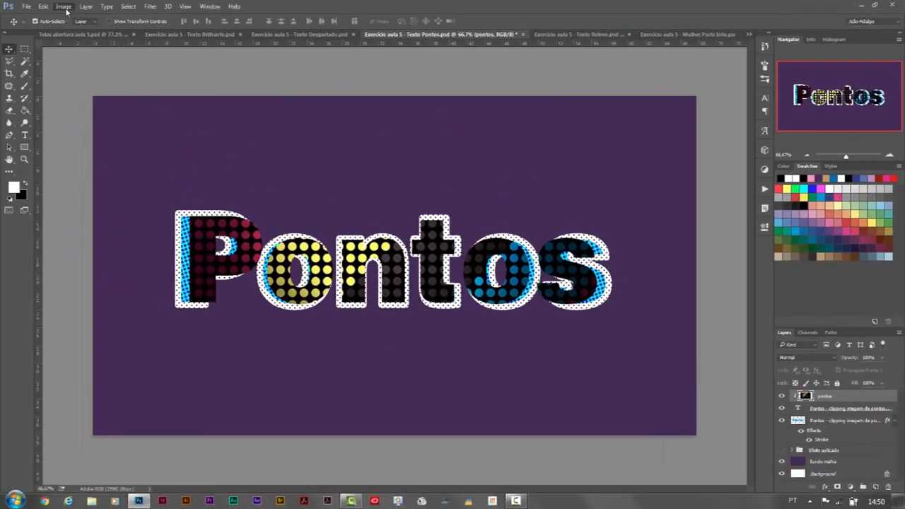
{"action": "left_click", "coordinate": [65, 8]}
{"action": "mouse_move", "coordinate": [72, 36]}
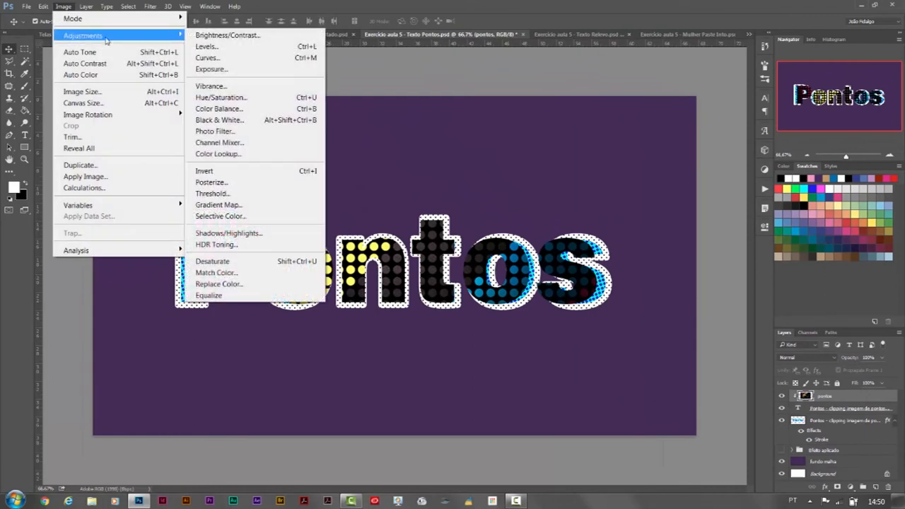
{"action": "left_click", "coordinate": [259, 97]}
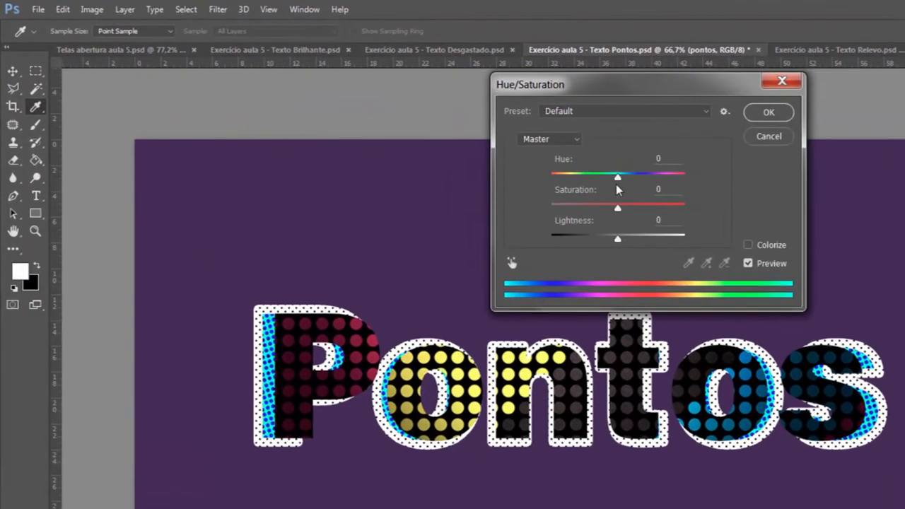
{"action": "left_click_drag", "start_coordinate": [616, 184], "coordinate": [591, 188]}
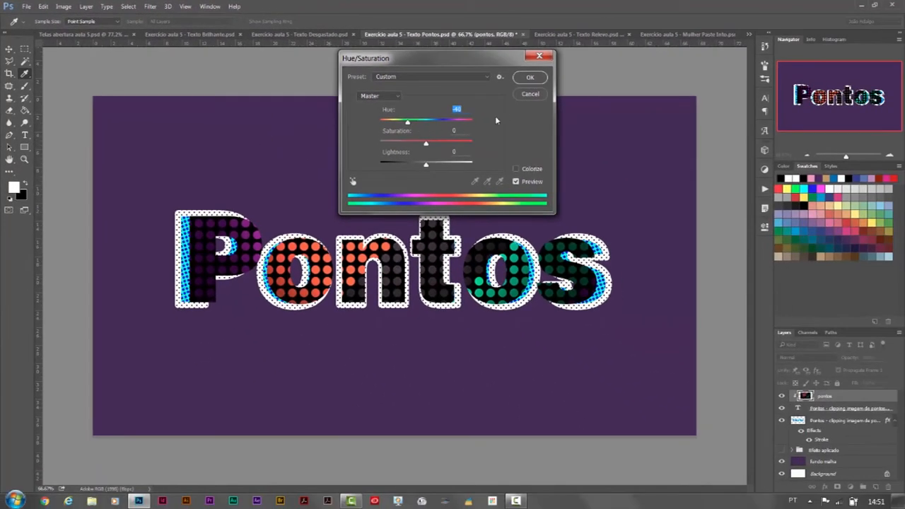
{"action": "left_click", "coordinate": [530, 95]}
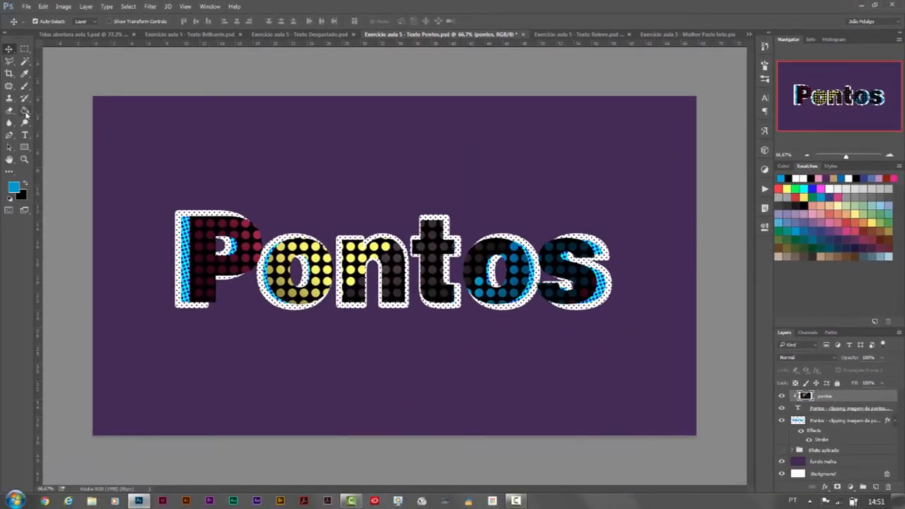
Step: Fill the fundo malha background layer with the blue foreground color using the Paint Bucket tool
{"action": "left_click", "coordinate": [26, 113]}
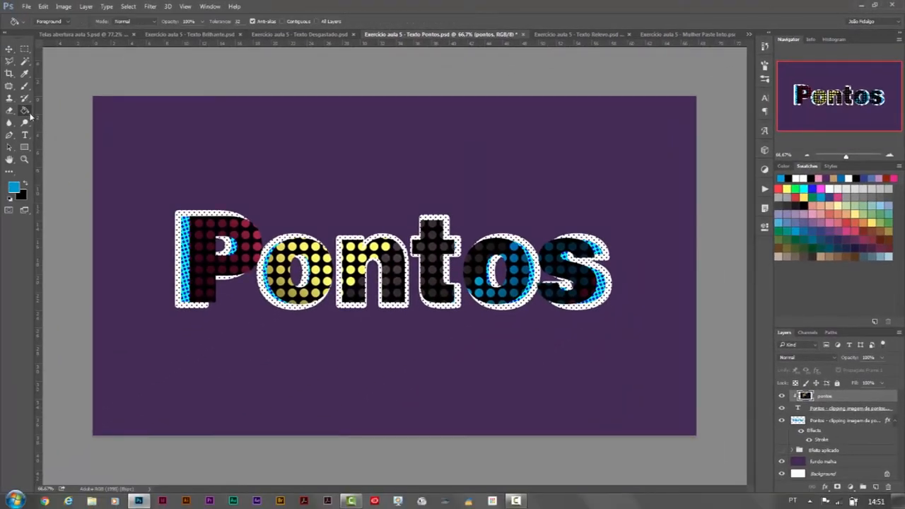
{"action": "left_click", "coordinate": [838, 464]}
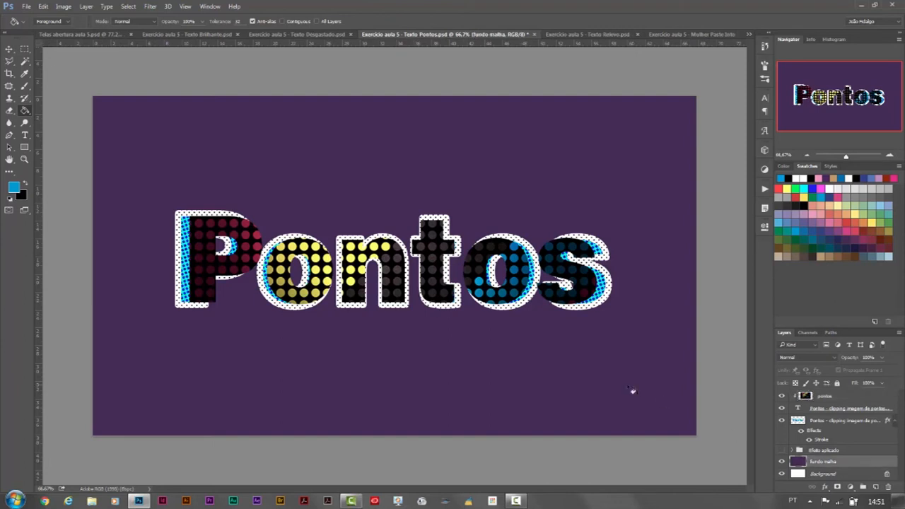
{"action": "left_click", "coordinate": [632, 389]}
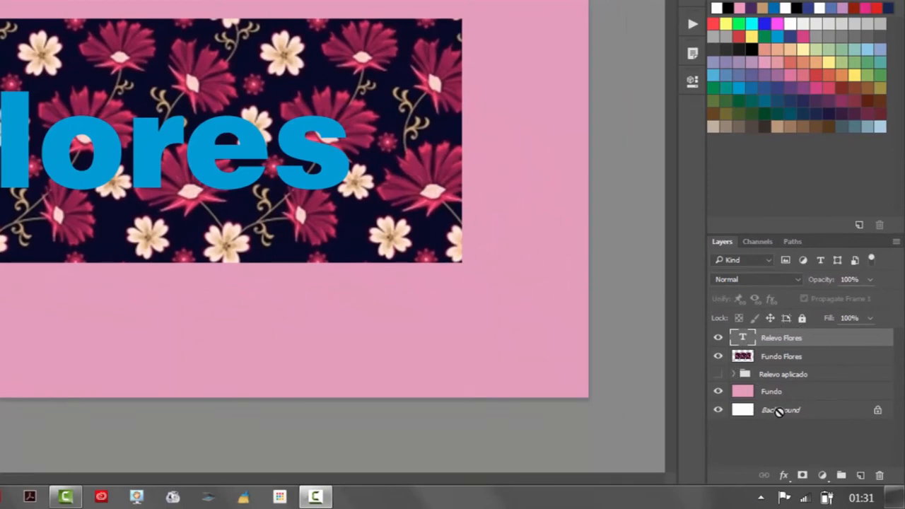
Step: Move the Fundo Flores layer above the Relevo Flores text as a clipping mask and reposition the floral image inside the letters
{"action": "left_click", "coordinate": [837, 363]}
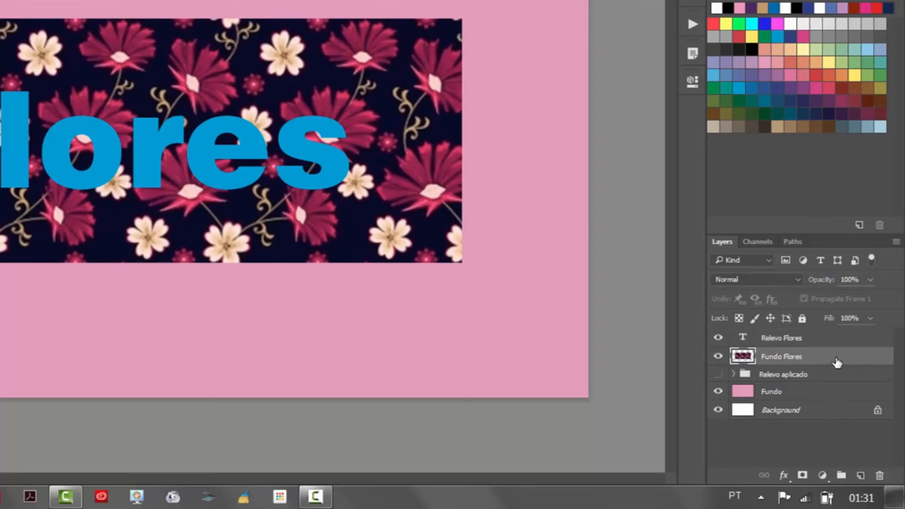
{"action": "left_click_drag", "start_coordinate": [836, 363], "coordinate": [841, 334]}
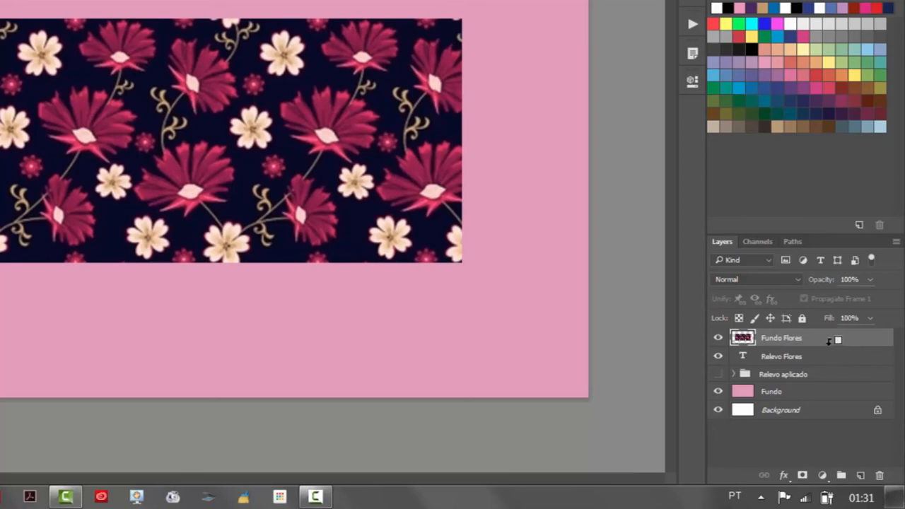
{"action": "left_click", "coordinate": [829, 341], "text": "alt"}
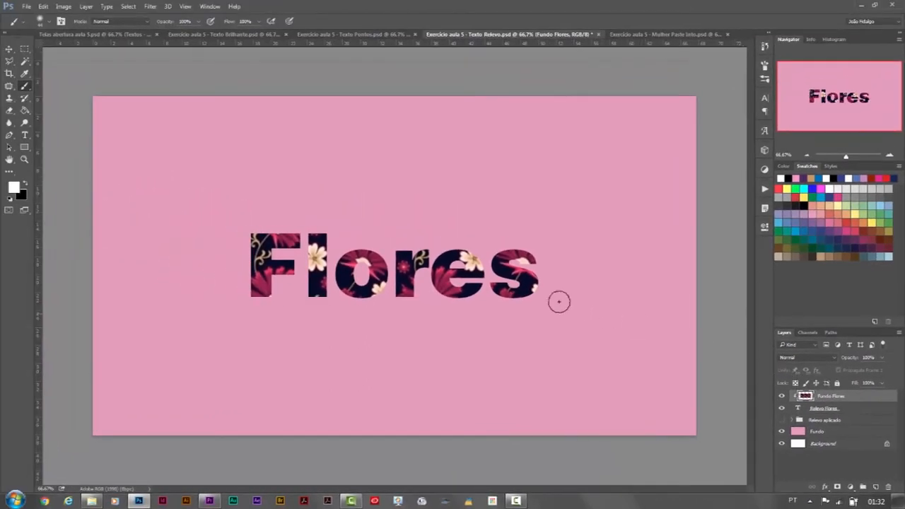
{"action": "left_click", "coordinate": [9, 50]}
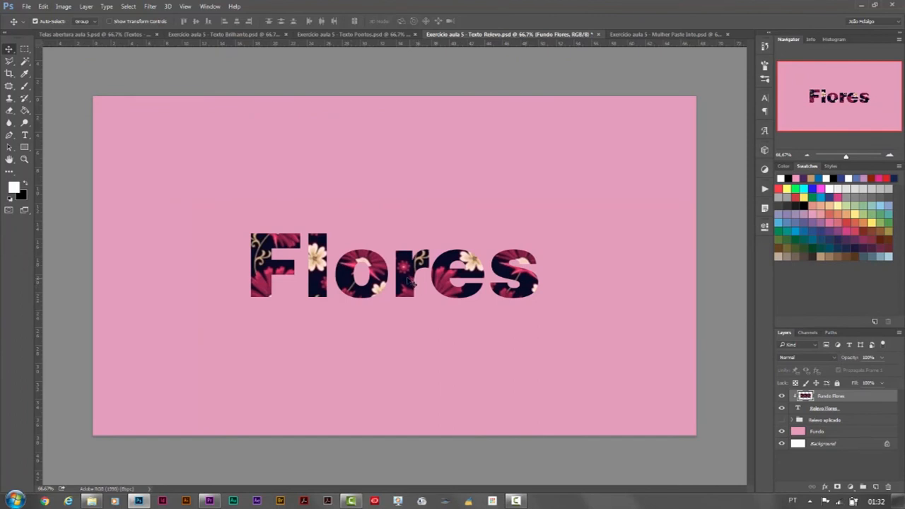
{"action": "mouse_move", "coordinate": [412, 282]}
{"action": "left_mouse_down"}
{"action": "mouse_move", "coordinate": [290, 280]}
{"action": "mouse_move", "coordinate": [452, 286]}
{"action": "mouse_move", "coordinate": [287, 290]}
{"action": "mouse_move", "coordinate": [409, 290]}
{"action": "left_mouse_up"}
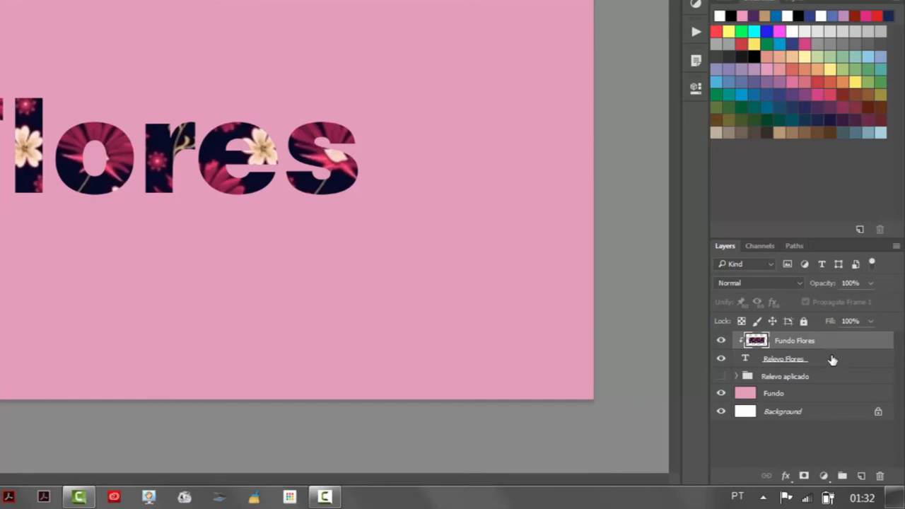
Step: Scale the Relevo Flores text layer proportionally from its center to about 120.5% in width and height
{"action": "left_click", "coordinate": [832, 361]}
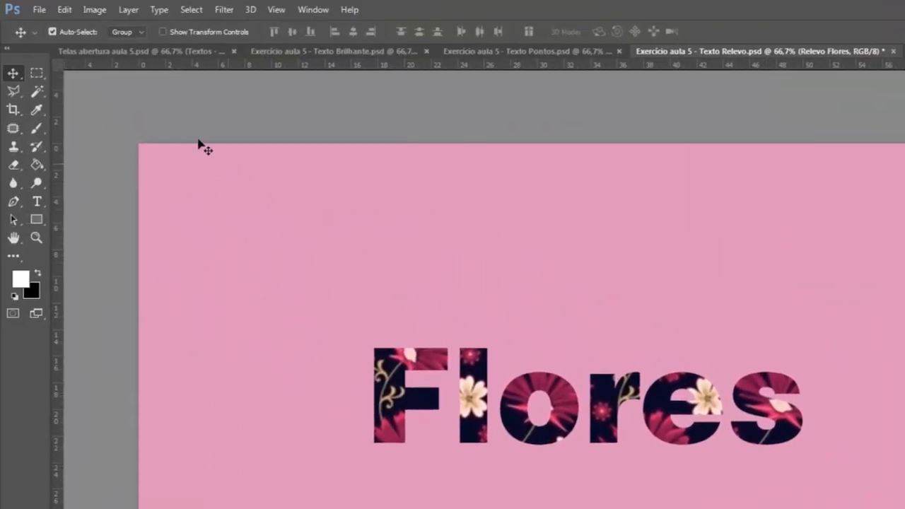
{"action": "left_click", "coordinate": [64, 10]}
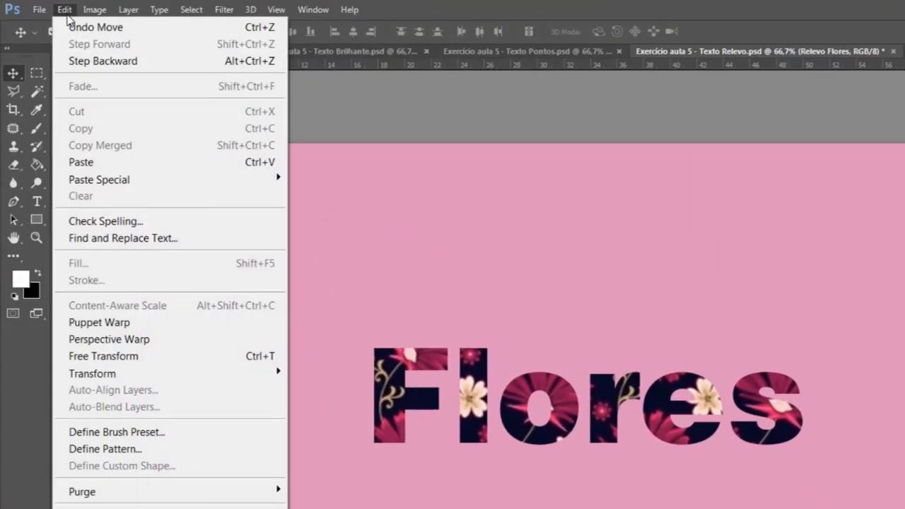
{"action": "mouse_move", "coordinate": [170, 372]}
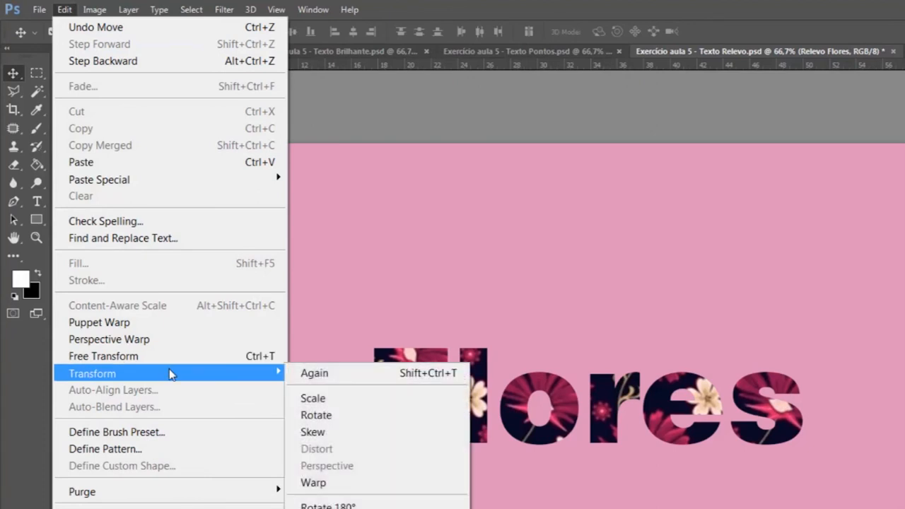
{"action": "left_click", "coordinate": [381, 402]}
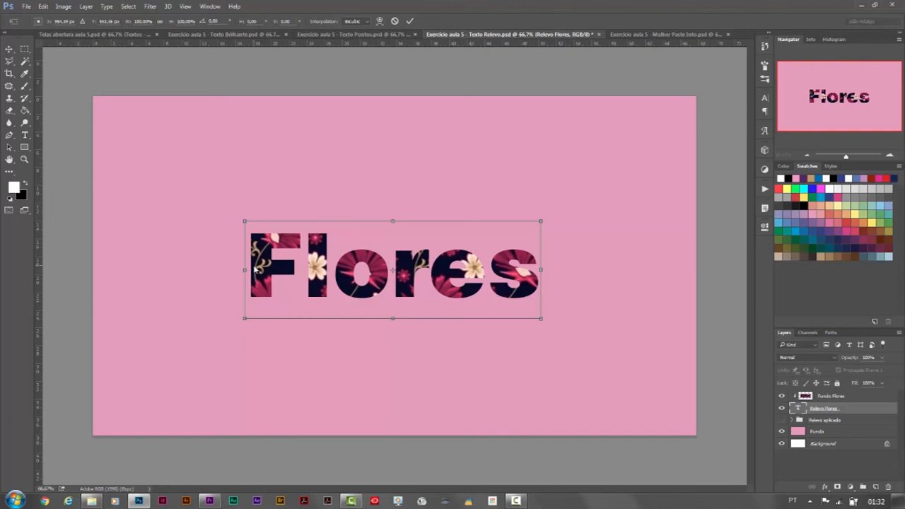
{"action": "key", "text": "alt+shift"}
{"action": "left_click_drag", "start_coordinate": [541, 320], "coordinate": [571, 331]}
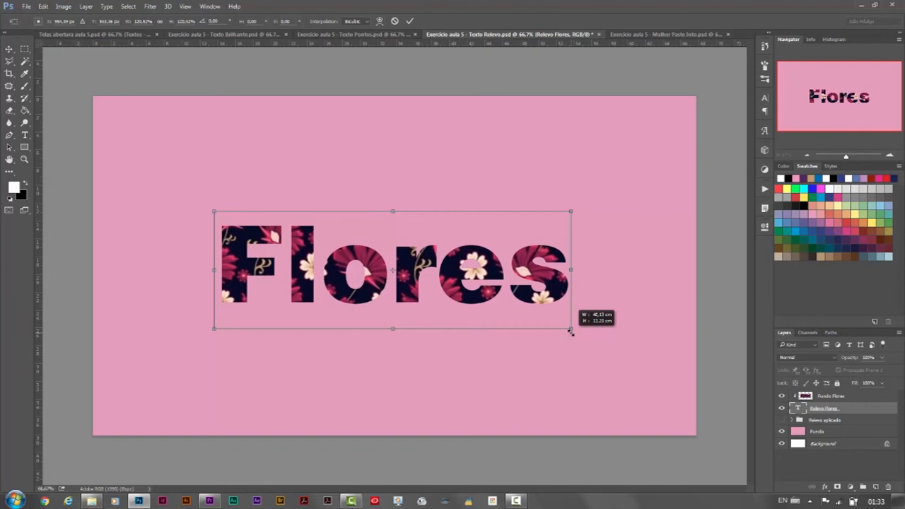
{"action": "left_click_drag", "start_coordinate": [571, 332], "coordinate": [571, 332]}
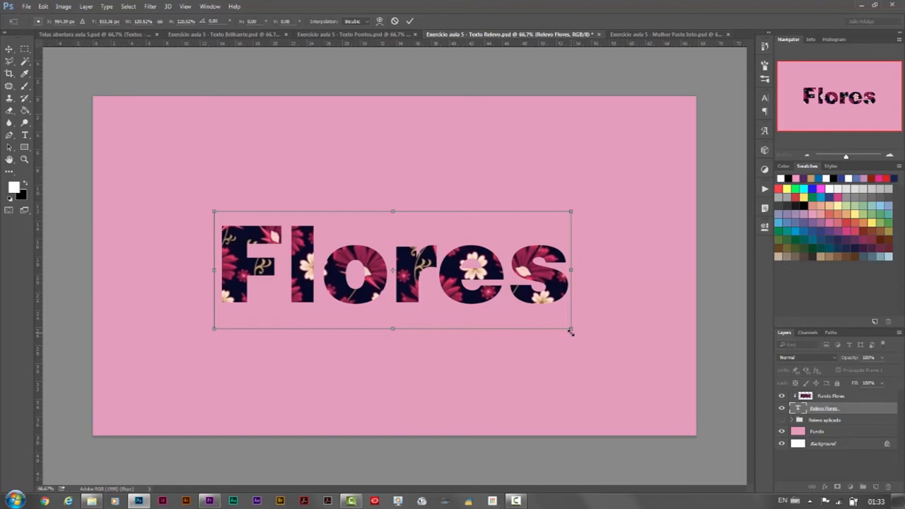
{"action": "key", "text": "Return"}
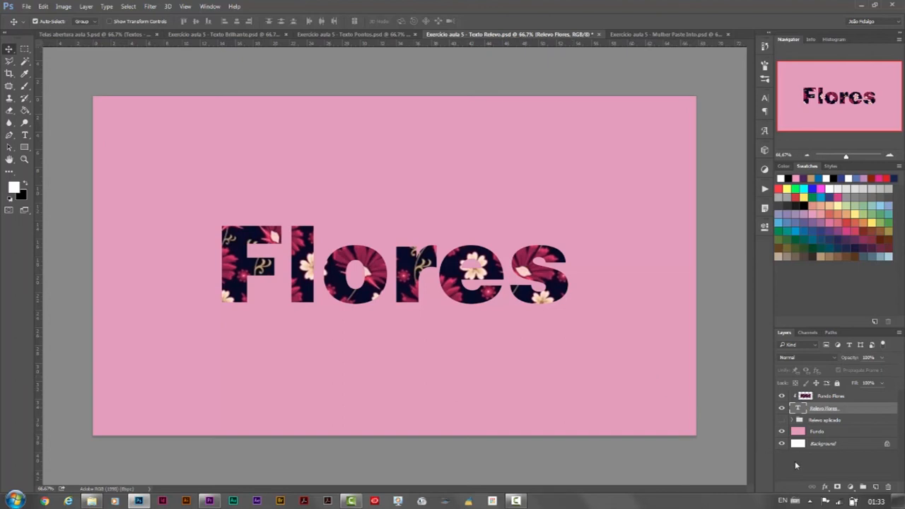
Step: Add a Bevel & Emboss effect to the Relevo Flores text layer, keeping the letters in view beside its settings
{"action": "left_click", "coordinate": [825, 488]}
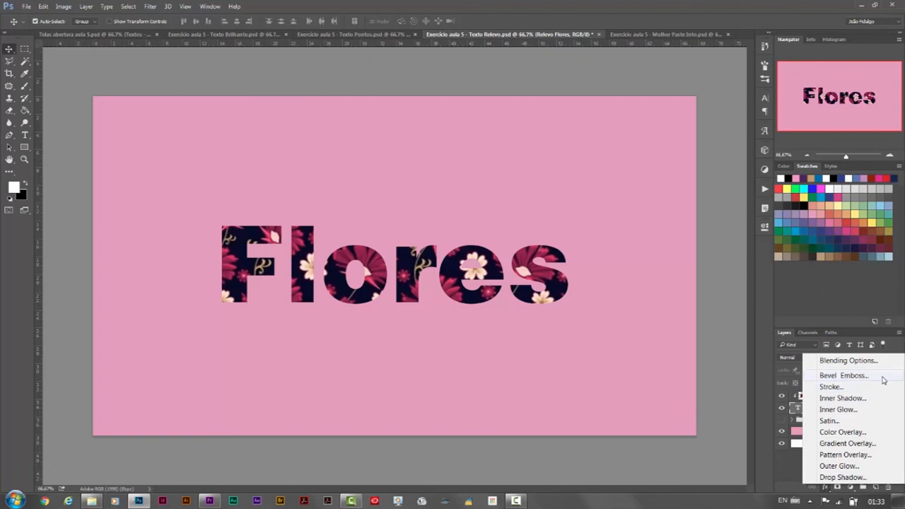
{"action": "left_click", "coordinate": [844, 375]}
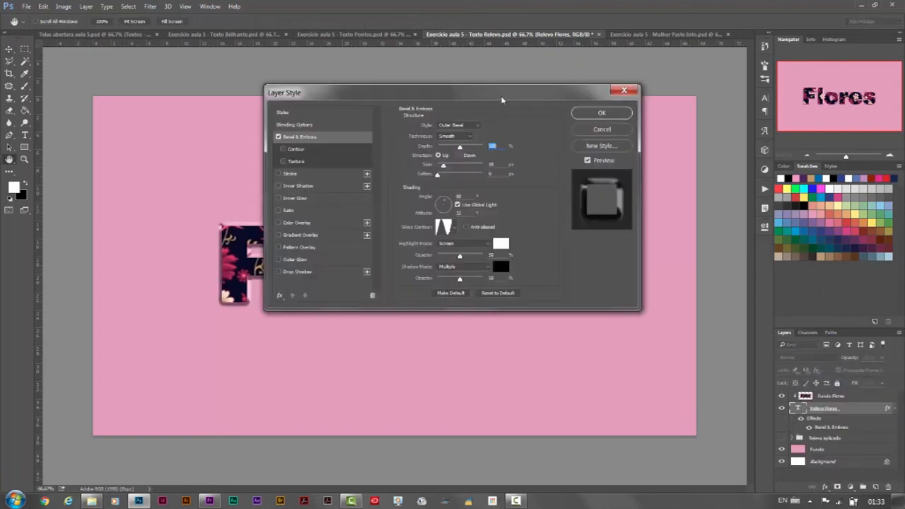
{"action": "left_click_drag", "start_coordinate": [504, 99], "coordinate": [578, 95]}
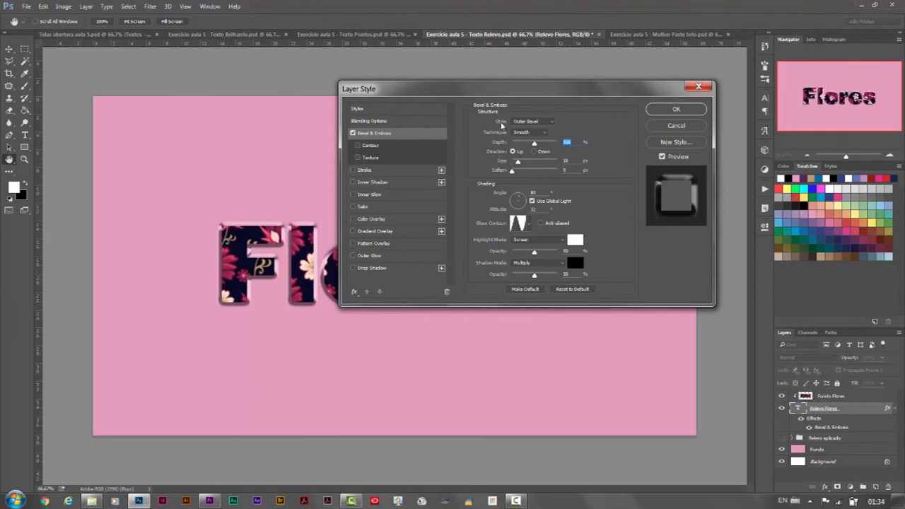
Step: Try the Pillow Emboss, Stroke Emboss, Emboss and Inner Bevel styles on the text and return to Outer Bevel
{"action": "left_click", "coordinate": [554, 124]}
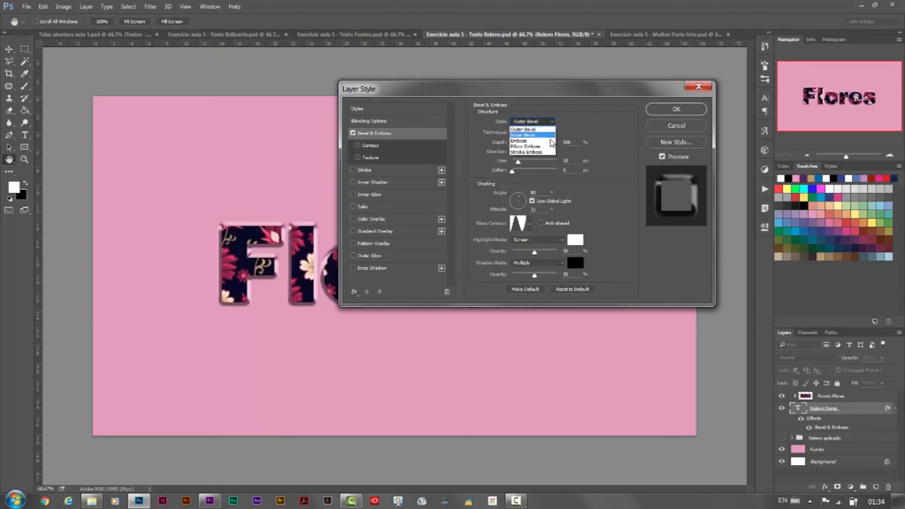
{"action": "left_click", "coordinate": [551, 147]}
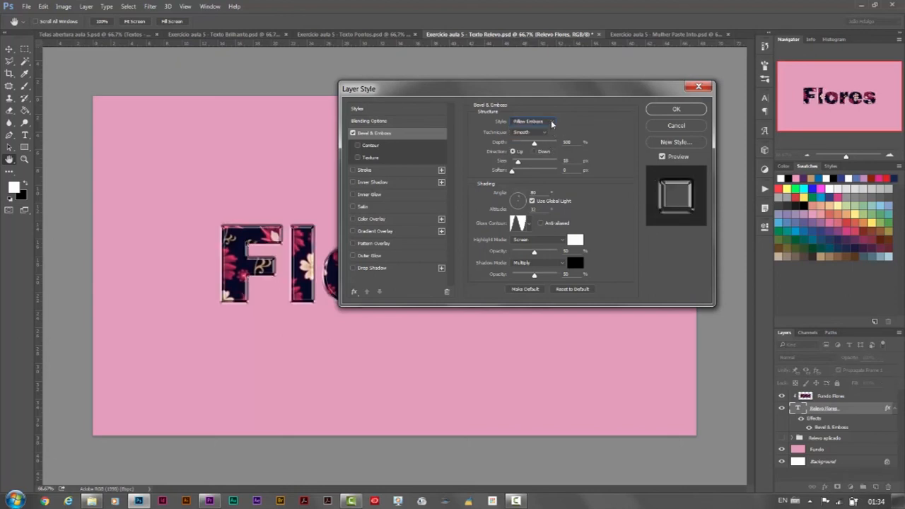
{"action": "left_click", "coordinate": [552, 122]}
{"action": "left_click", "coordinate": [548, 154]}
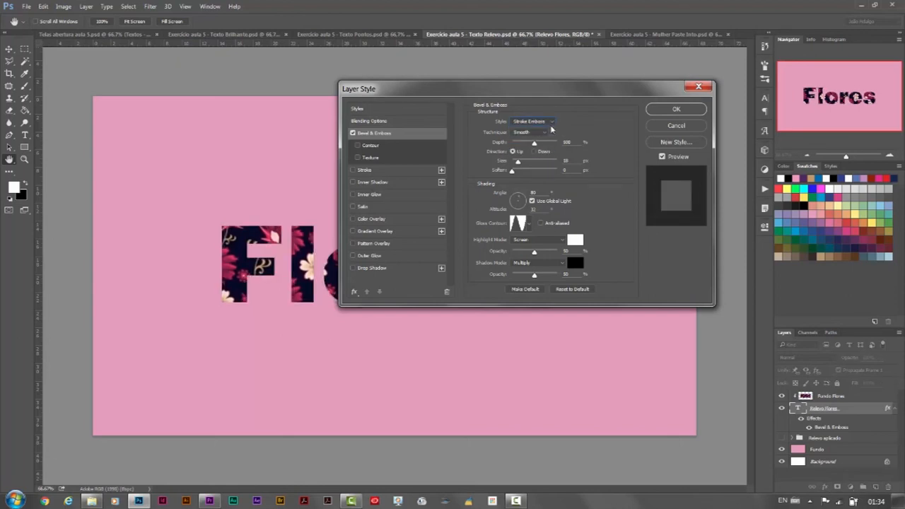
{"action": "left_click", "coordinate": [552, 122]}
{"action": "left_click", "coordinate": [545, 138]}
{"action": "left_click", "coordinate": [551, 122]}
{"action": "left_click", "coordinate": [546, 133]}
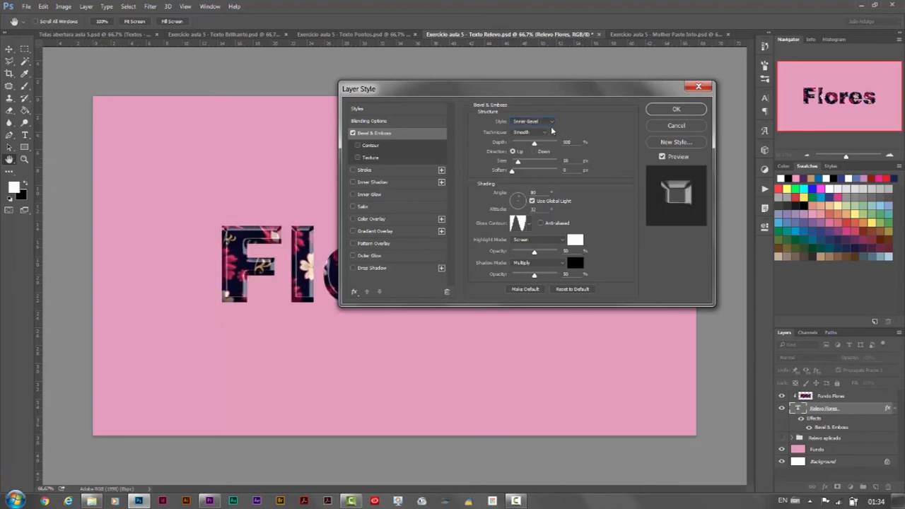
{"action": "left_click", "coordinate": [552, 122]}
{"action": "left_click", "coordinate": [549, 127]}
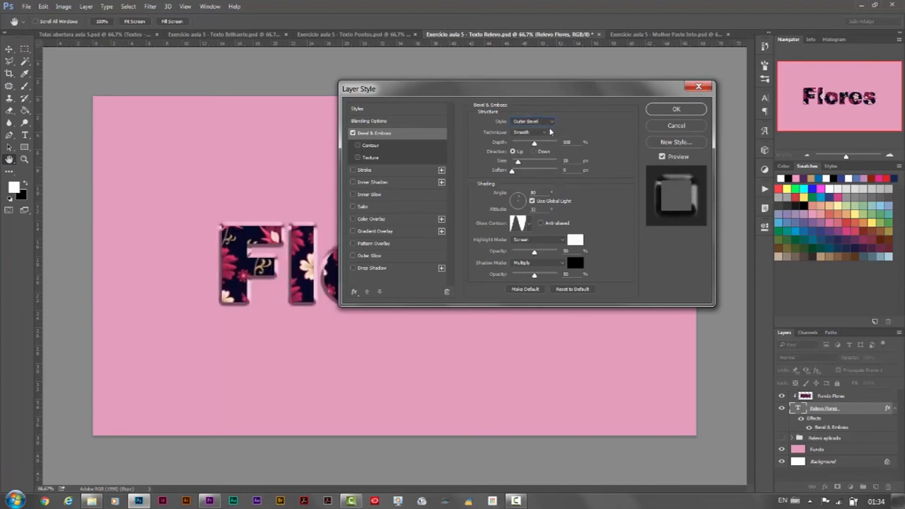
Step: Set the bevel size to 20 px with a Linear gloss contour and apply the effect to the text
{"action": "left_click_drag", "start_coordinate": [535, 145], "coordinate": [538, 145]}
{"action": "left_click_drag", "start_coordinate": [538, 145], "coordinate": [518, 165]}
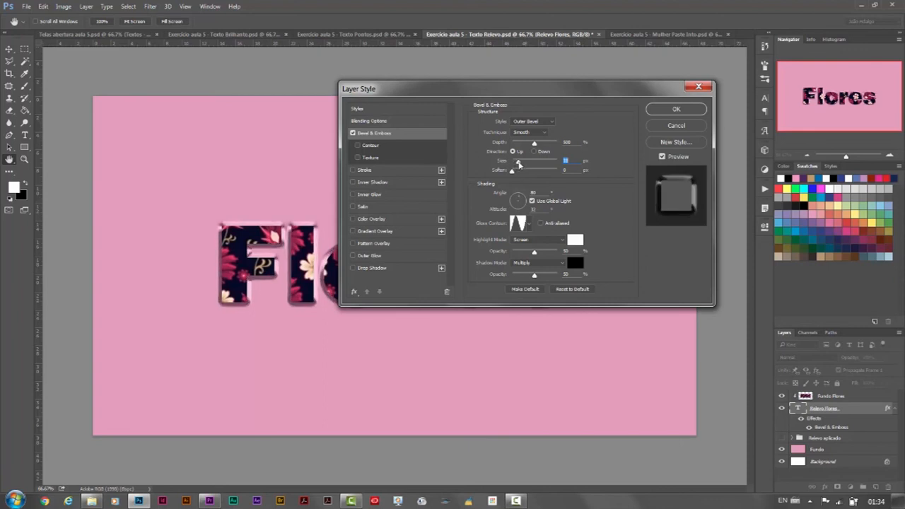
{"action": "left_click_drag", "start_coordinate": [519, 164], "coordinate": [518, 164]}
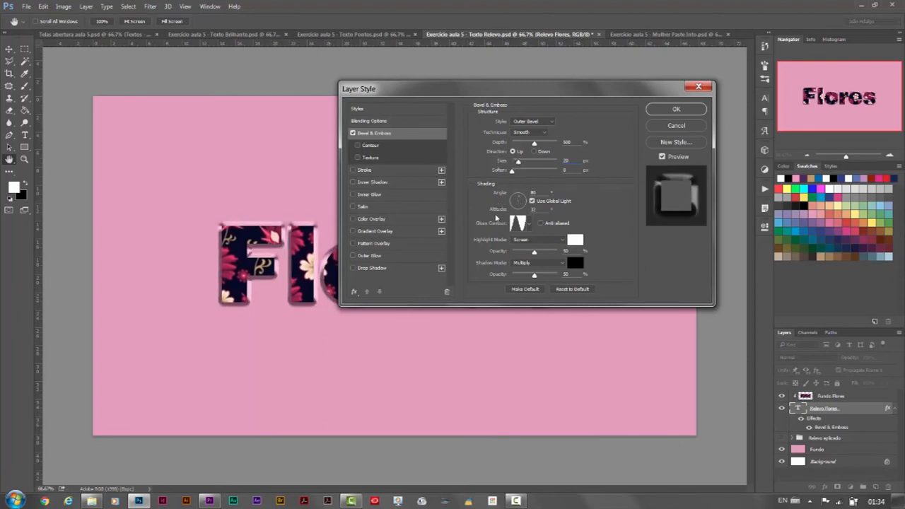
{"action": "left_click", "coordinate": [528, 223]}
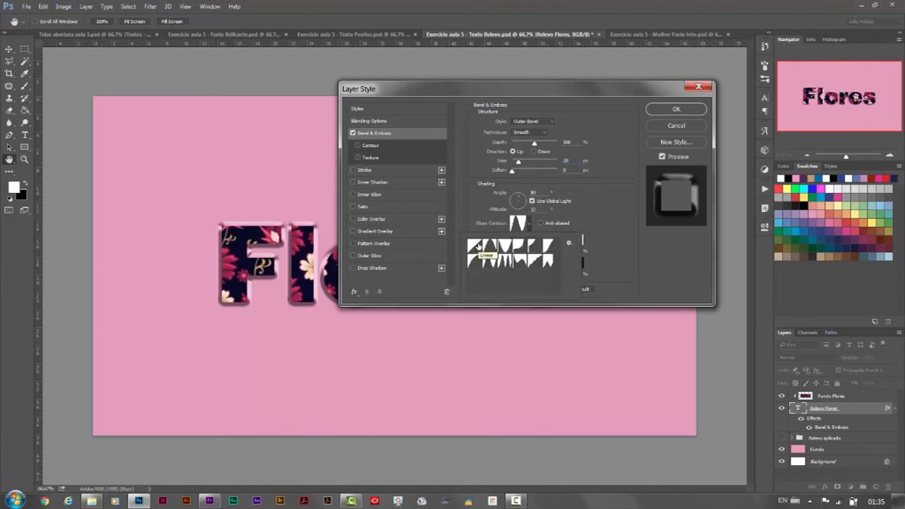
{"action": "left_click", "coordinate": [478, 246]}
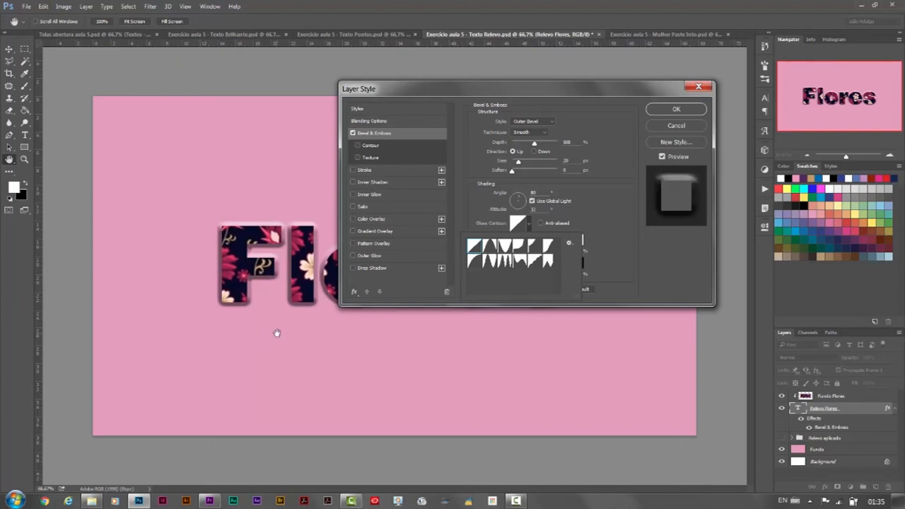
{"action": "left_click", "coordinate": [671, 109]}
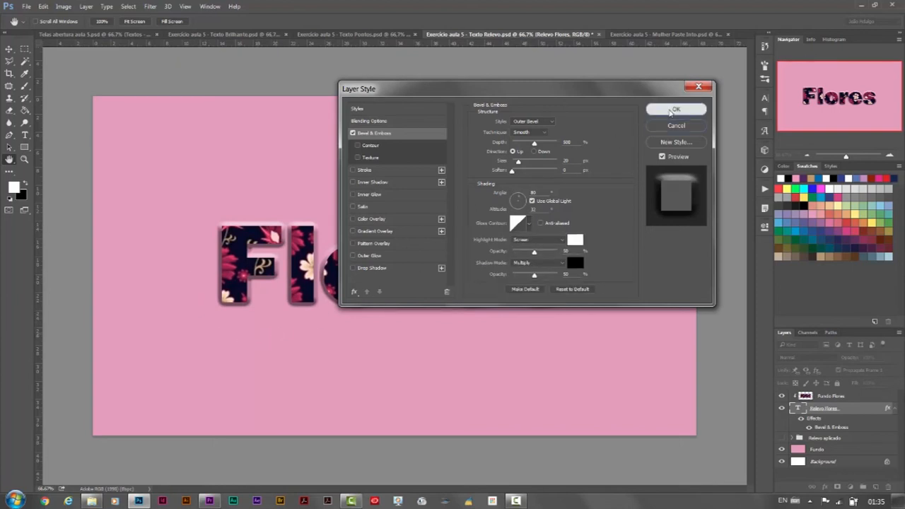
{"action": "left_click", "coordinate": [672, 110]}
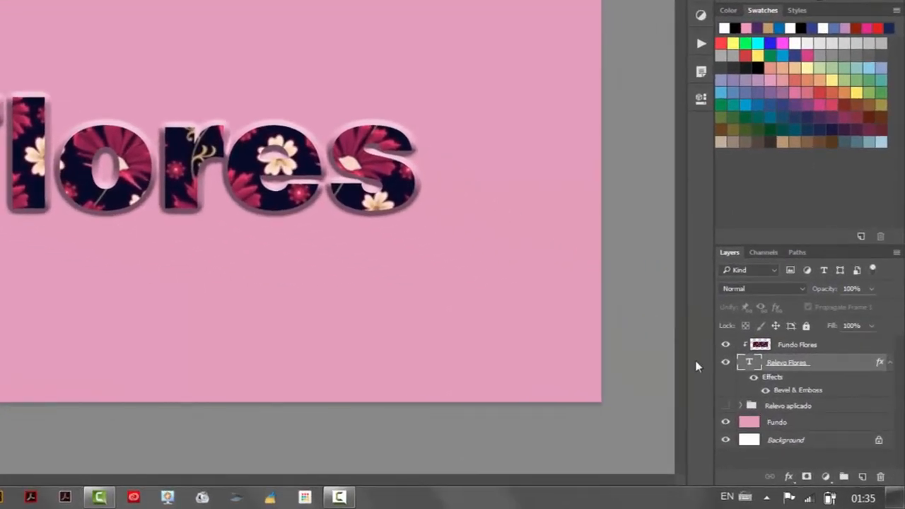
Step: Fill the Fundo background layer with the pinkish-red foreground color using the Paint Bucket tool
{"action": "left_click", "coordinate": [817, 427]}
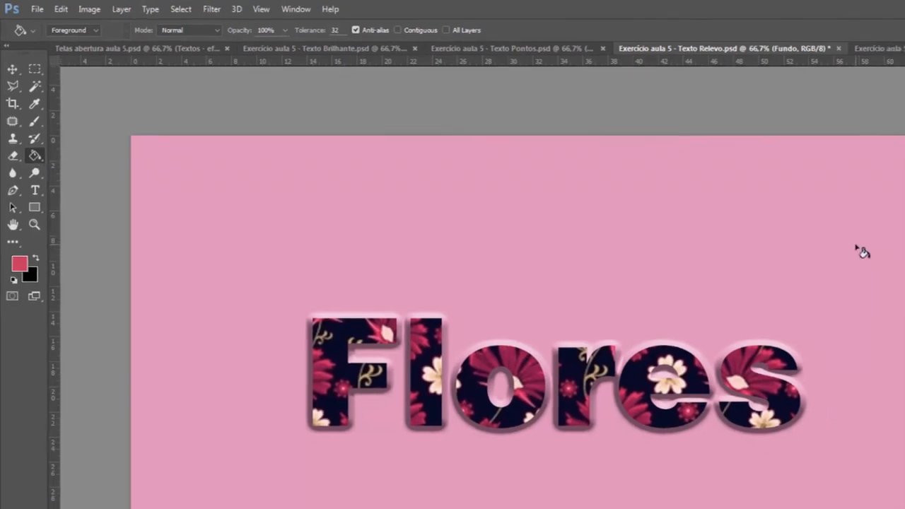
{"action": "left_click", "coordinate": [891, 260]}
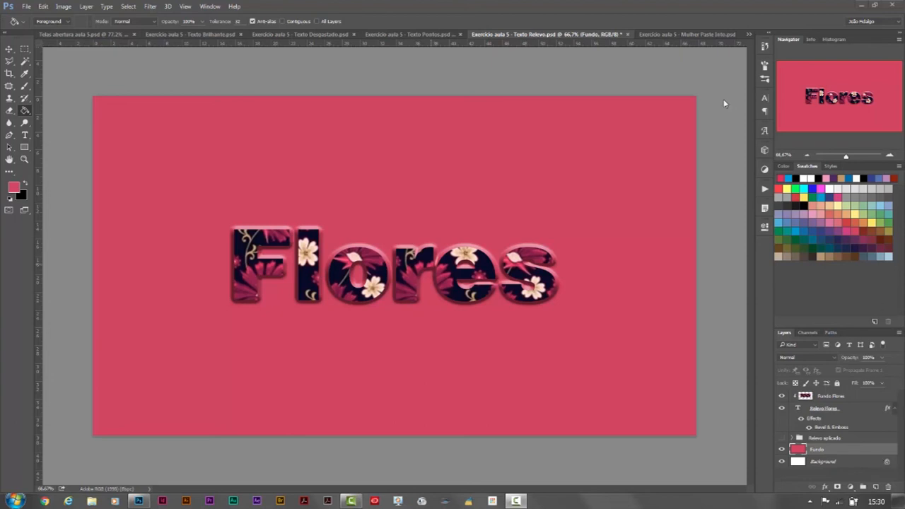
Step: In the Mulher Paste Into document, load the Mulher image layer's outline as a selection and copy the photo
{"action": "left_click", "coordinate": [669, 39]}
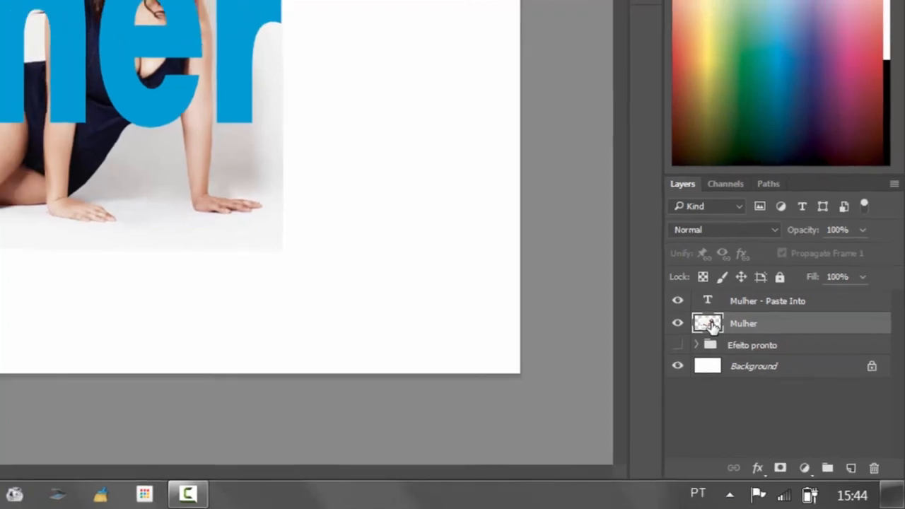
{"action": "left_click", "coordinate": [703, 316], "text": "ctrl"}
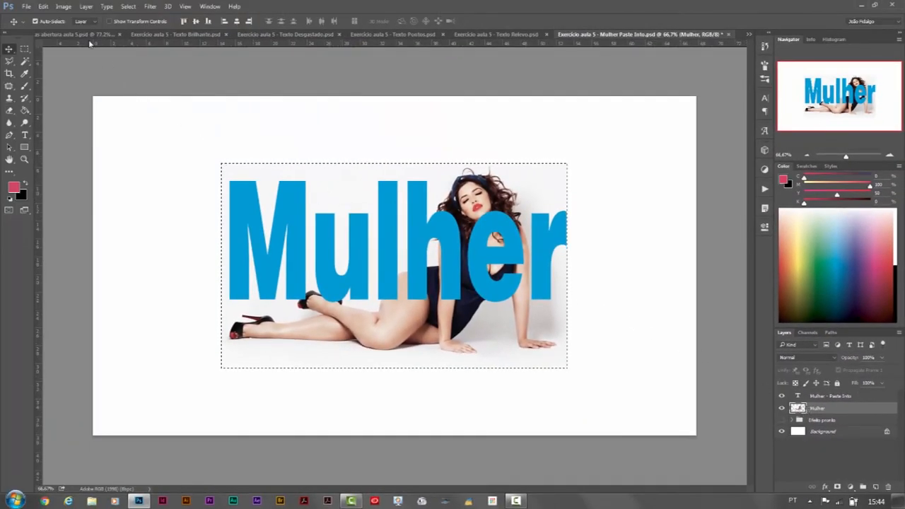
{"action": "left_click", "coordinate": [43, 7]}
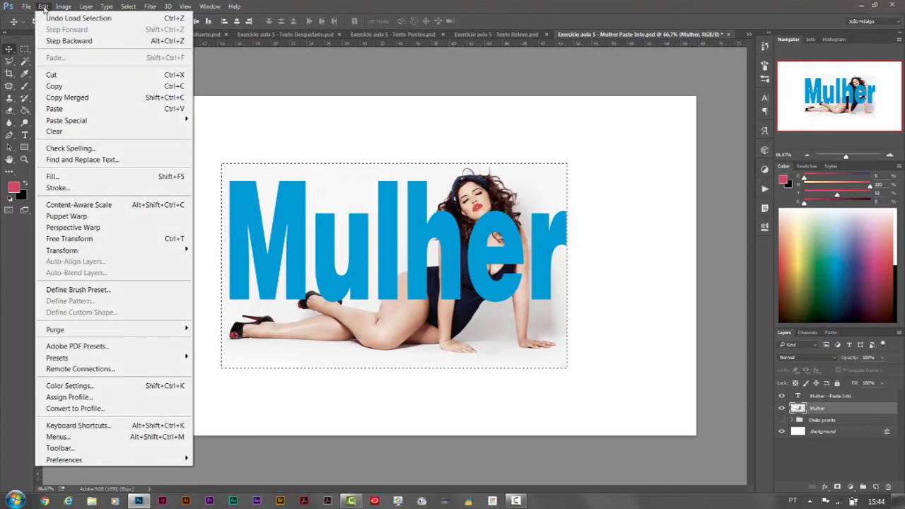
{"action": "left_click", "coordinate": [70, 86]}
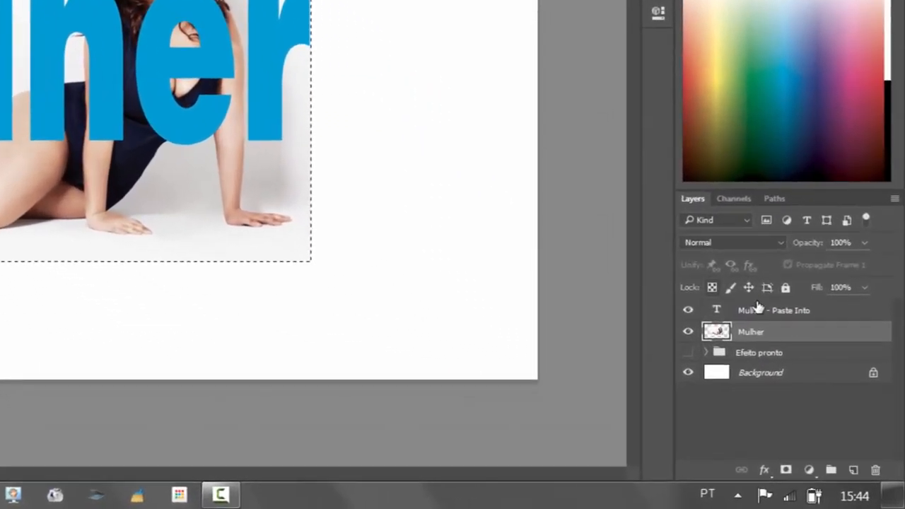
Step: Load the Mulher - Paste Into text layer's outline as a selection, paste the copied photo into it and align it with the original photo
{"action": "left_click", "coordinate": [814, 312]}
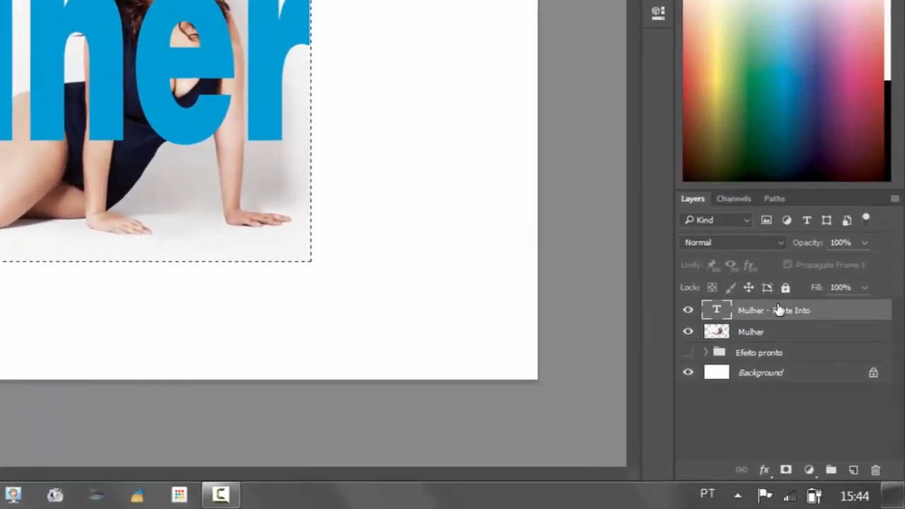
{"action": "left_click", "coordinate": [727, 312], "text": "ctrl"}
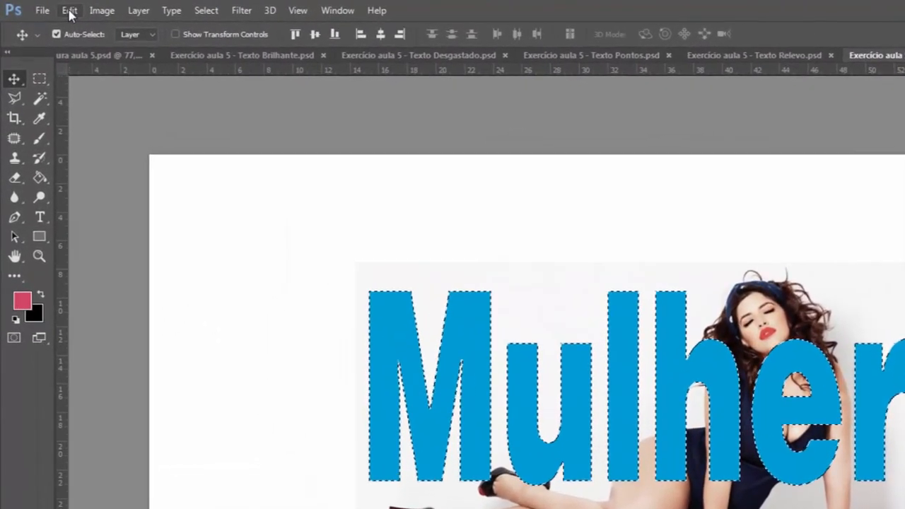
{"action": "left_click", "coordinate": [69, 10]}
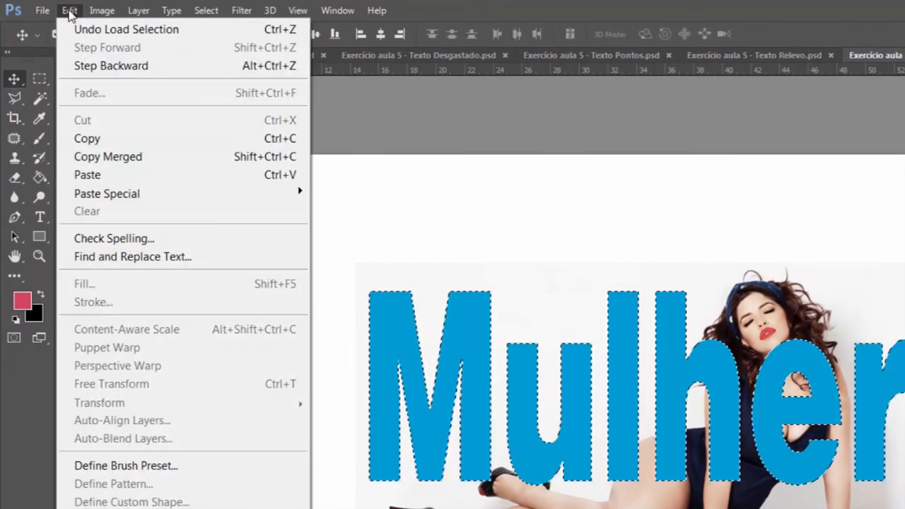
{"action": "mouse_move", "coordinate": [132, 197]}
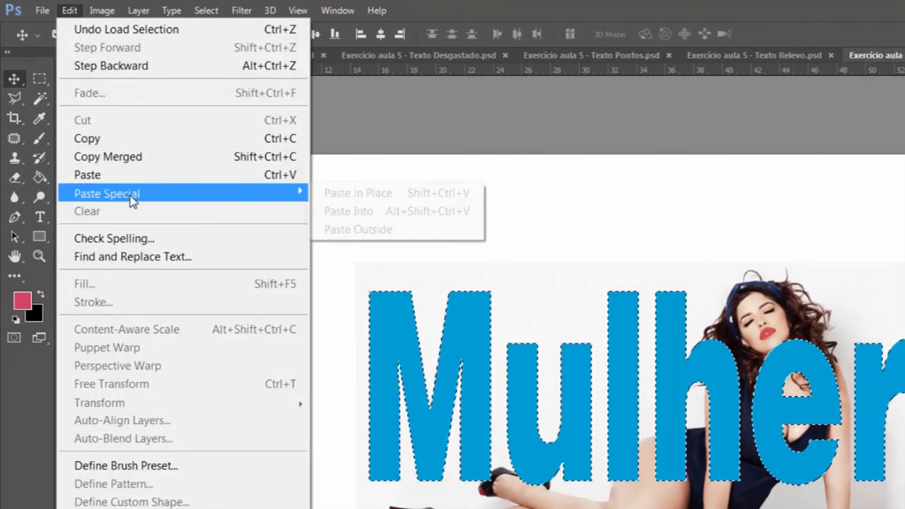
{"action": "left_click", "coordinate": [392, 214]}
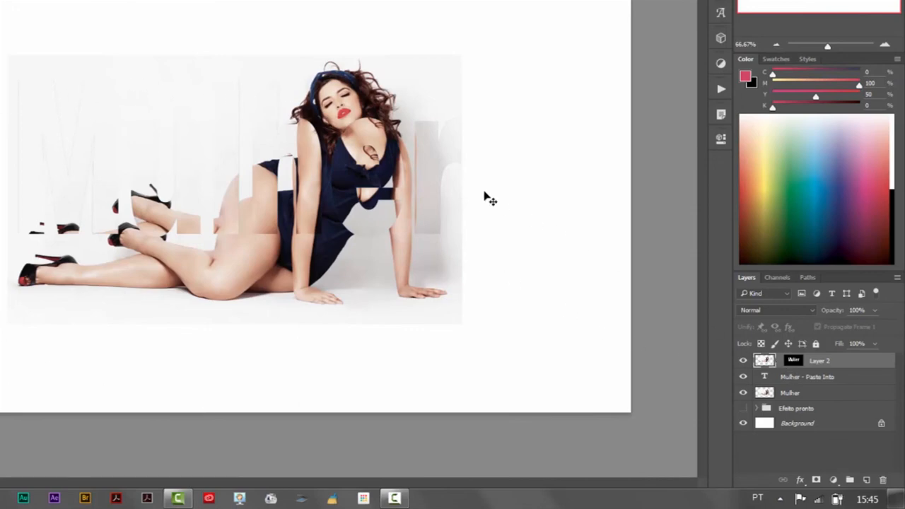
{"action": "left_click_drag", "start_coordinate": [435, 174], "coordinate": [424, 201]}
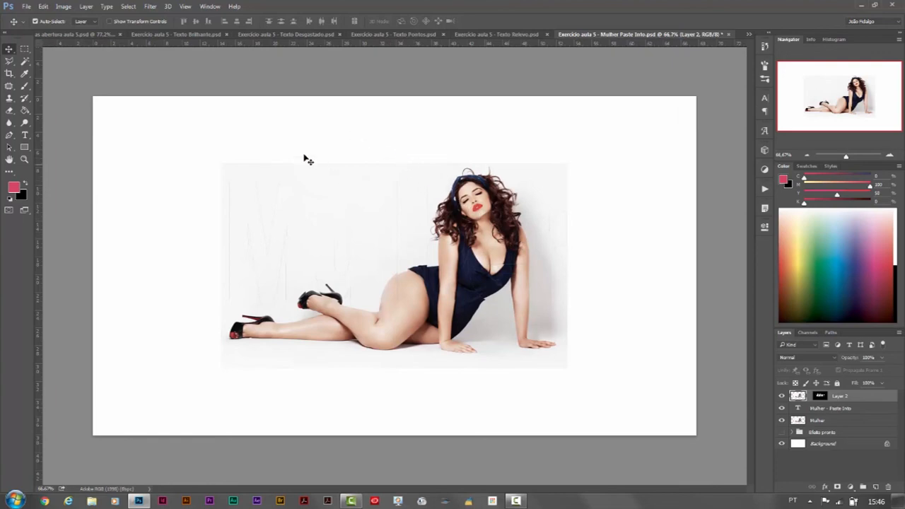
Step: Apply the Extrude filter to the pasted photo layer with Blocks type, size 10 pixels and Random depth 10
{"action": "left_click", "coordinate": [150, 7]}
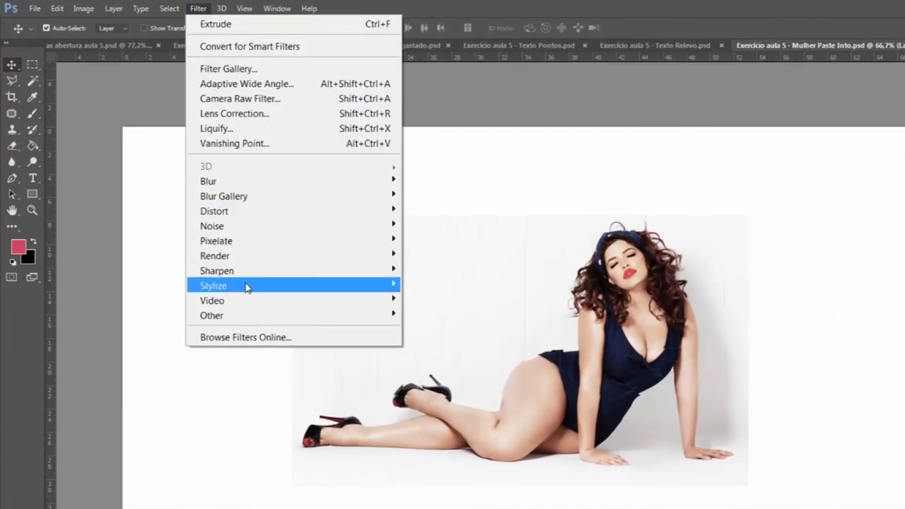
{"action": "mouse_move", "coordinate": [247, 287]}
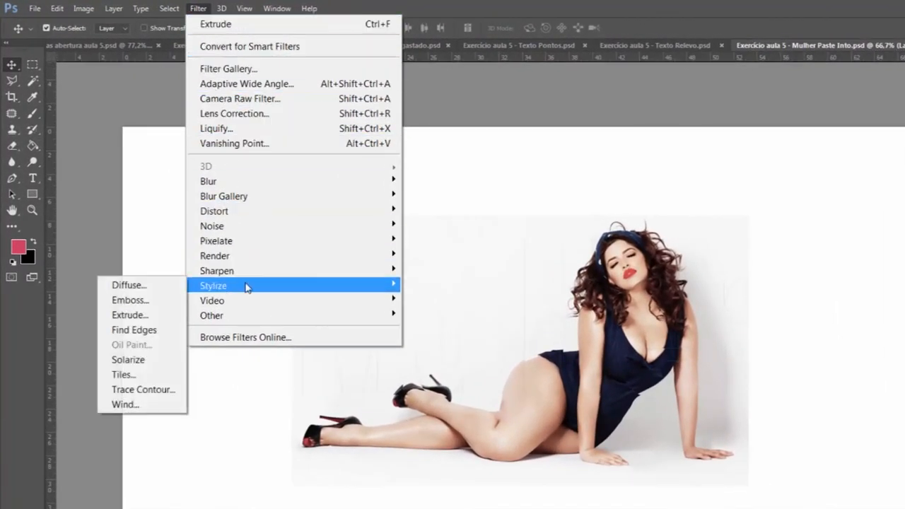
{"action": "left_click", "coordinate": [161, 316]}
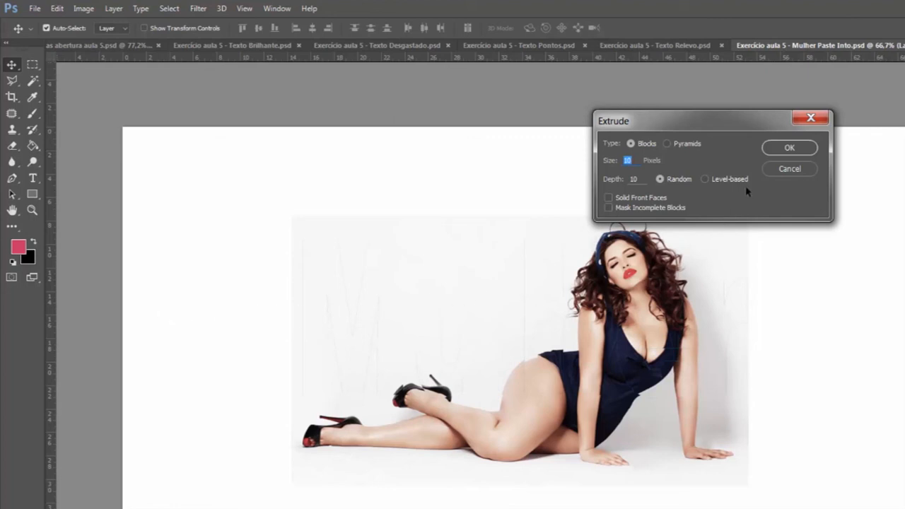
{"action": "left_click", "coordinate": [781, 148]}
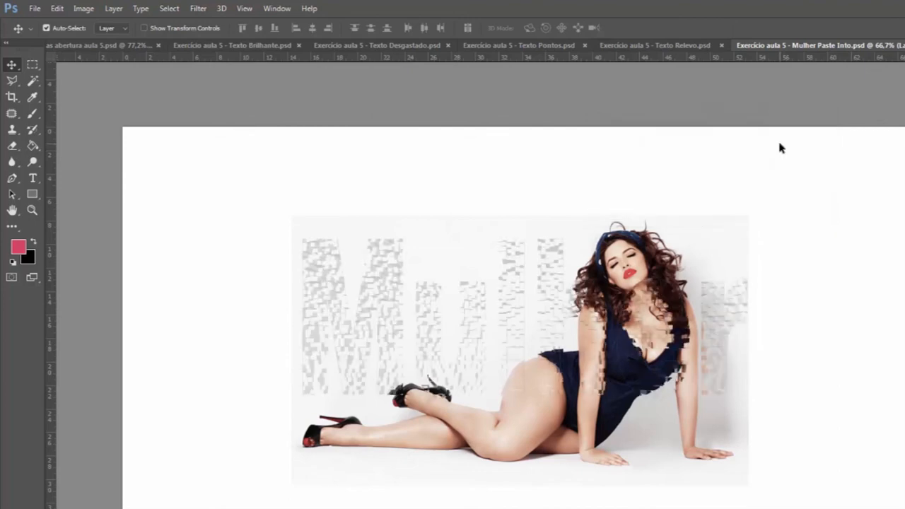